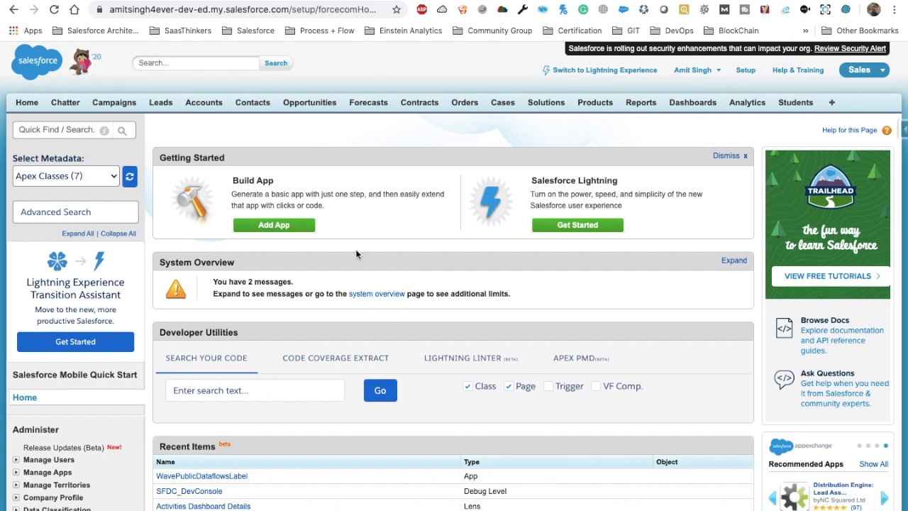
Find Entitlement Settings in Setup, enable Entitlement Management for the org, and save the setting.
click(41, 129)
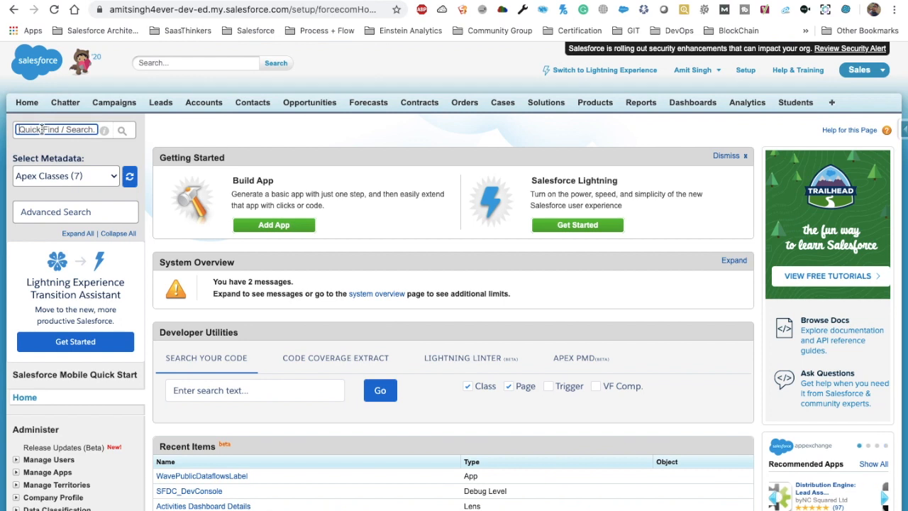
text(enti)
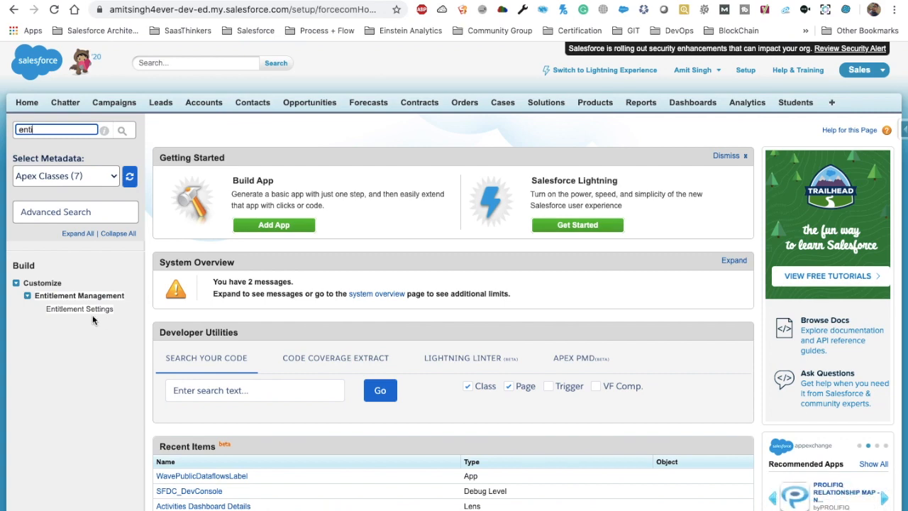
click(71, 310)
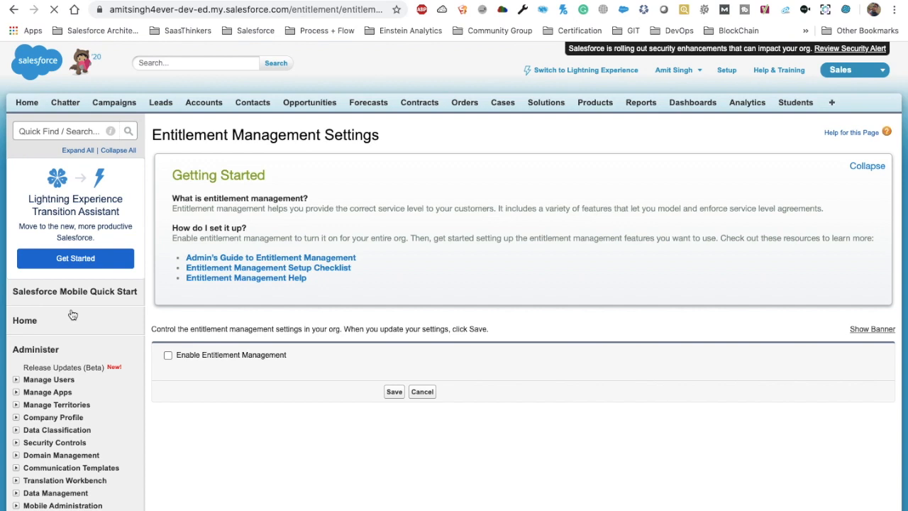
click(213, 355)
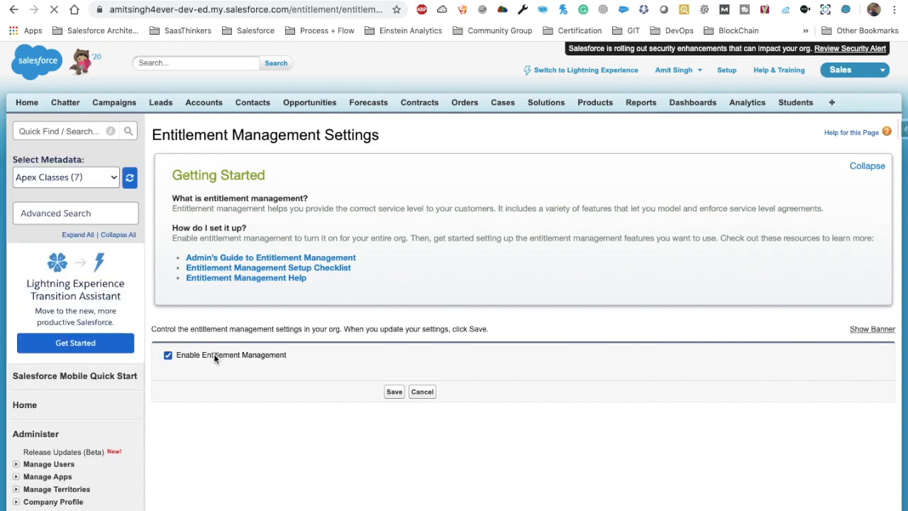
click(381, 397)
click(393, 394)
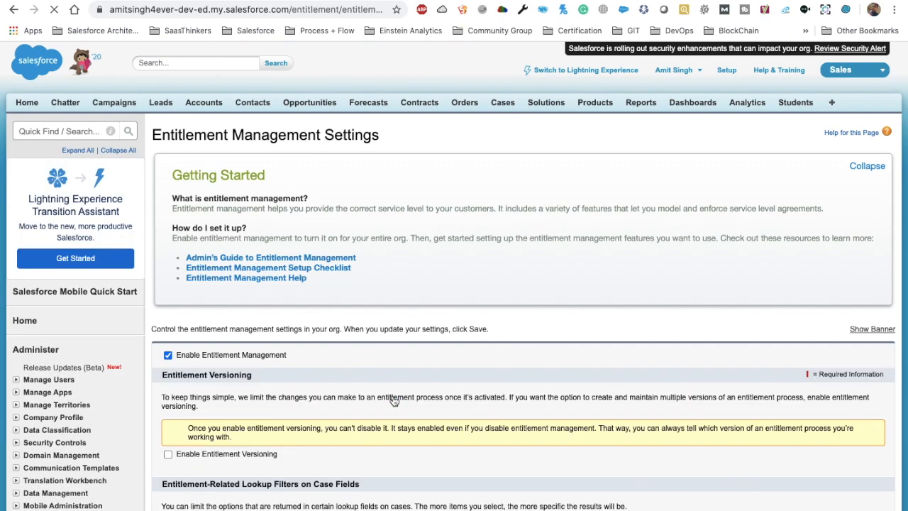
Review the versioning, case lookup filter, milestone feed, and milestone time options in the Entitlement Management settings.
scroll(394, 401, down, 5)
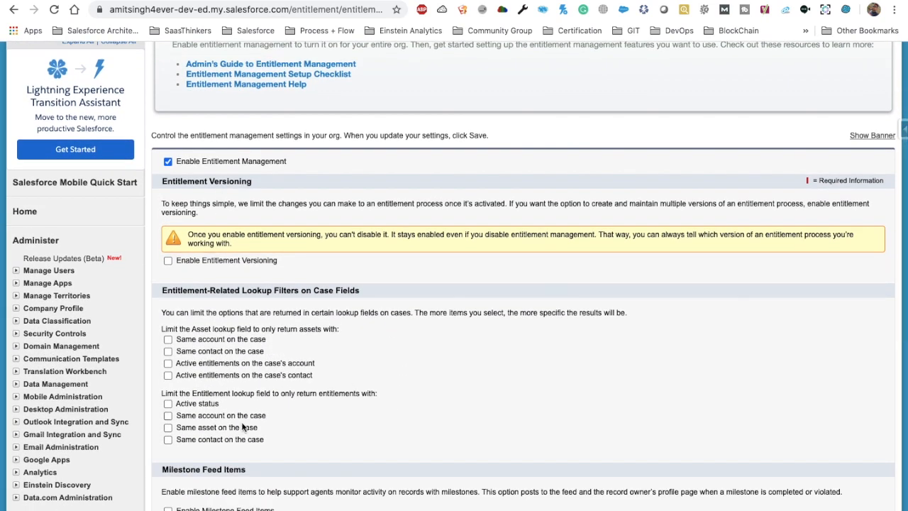
scroll(242, 430, down, 4)
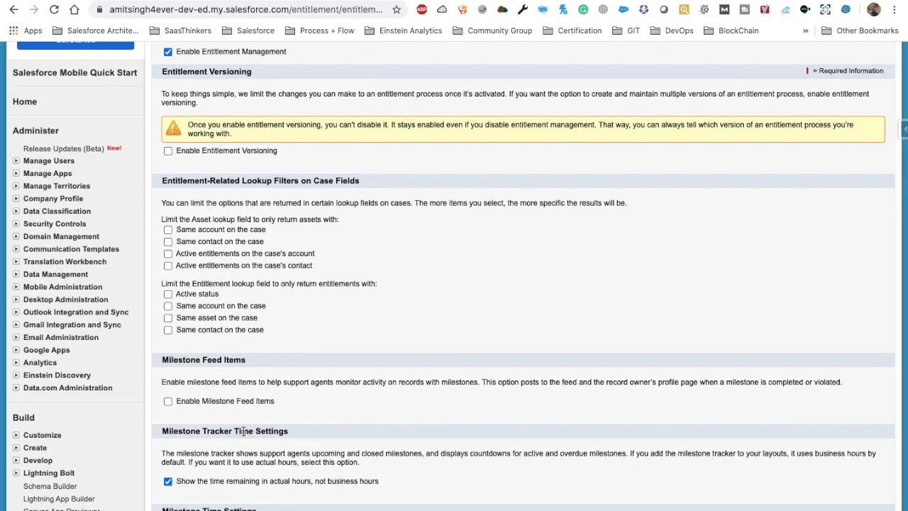
scroll(243, 432, down, 4)
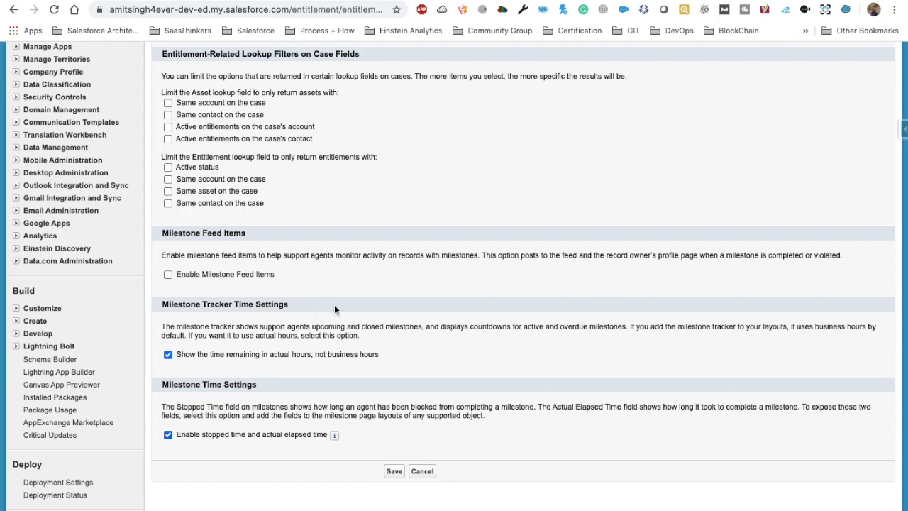
scroll(336, 309, up, 10)
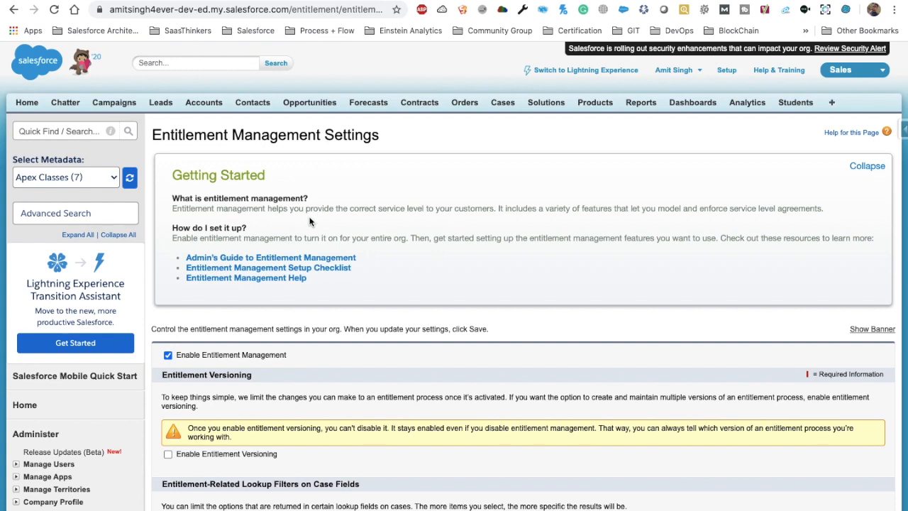
Search Setup for "mile" and open the Milestones page under Entitlement Management.
click(71, 133)
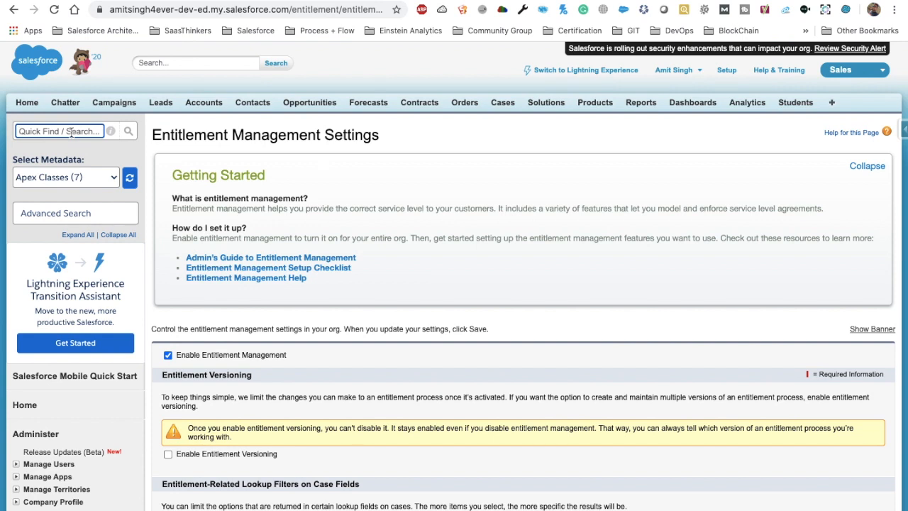
text(mile)
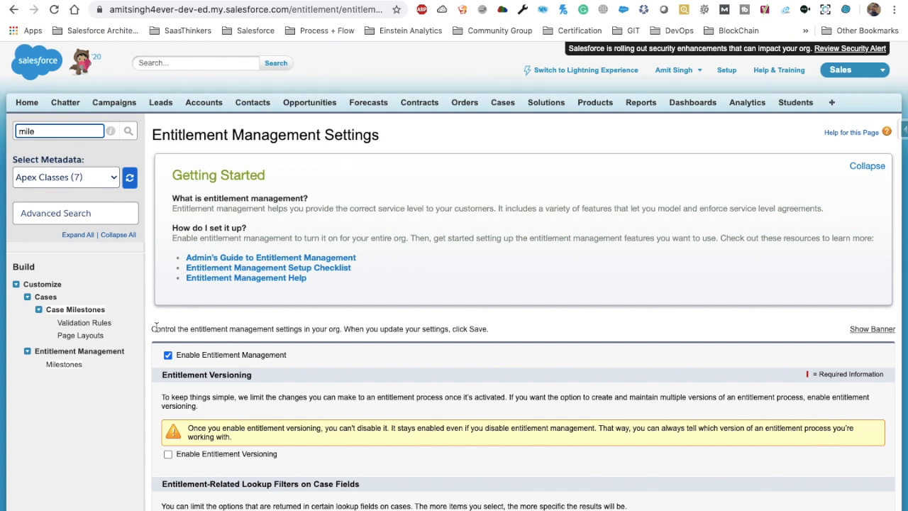
click(64, 365)
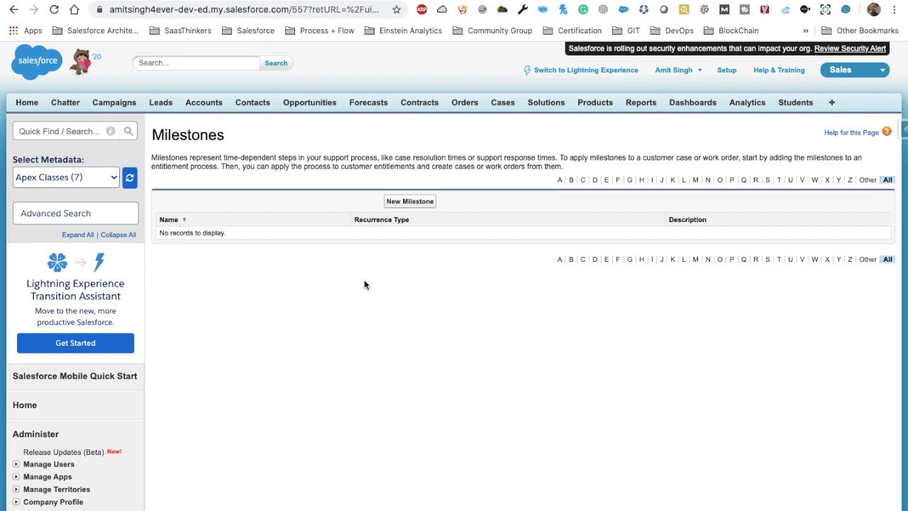
Create a milestone named "First Response Time" with recurrence type No Recurrence, saving it and continuing to another new milestone.
click(409, 201)
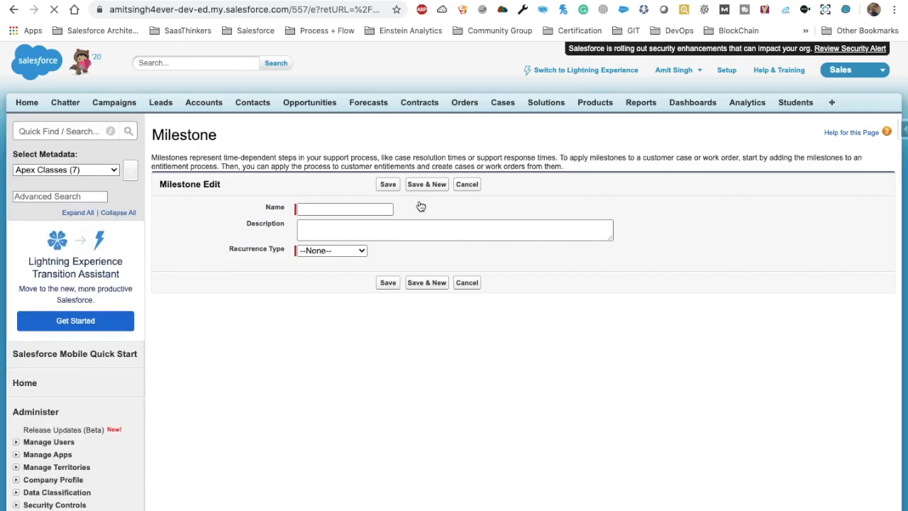
click(312, 208)
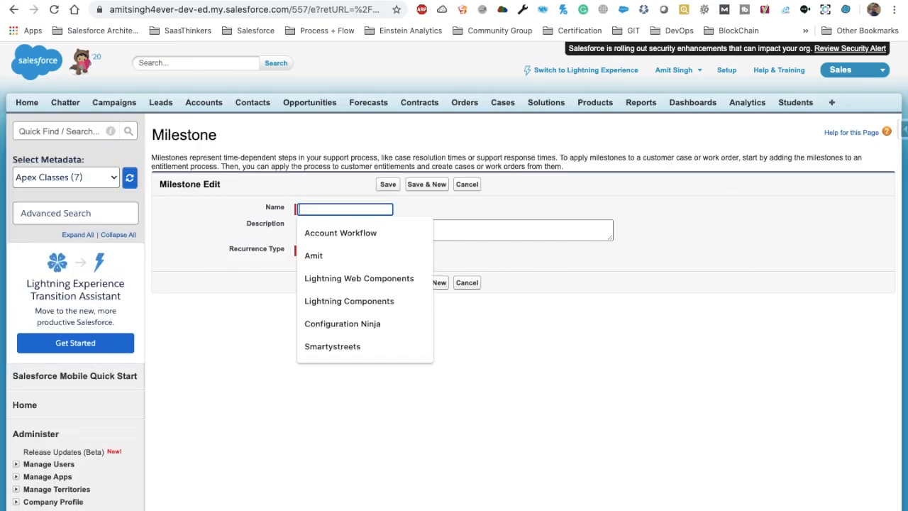
text(First Response Time)
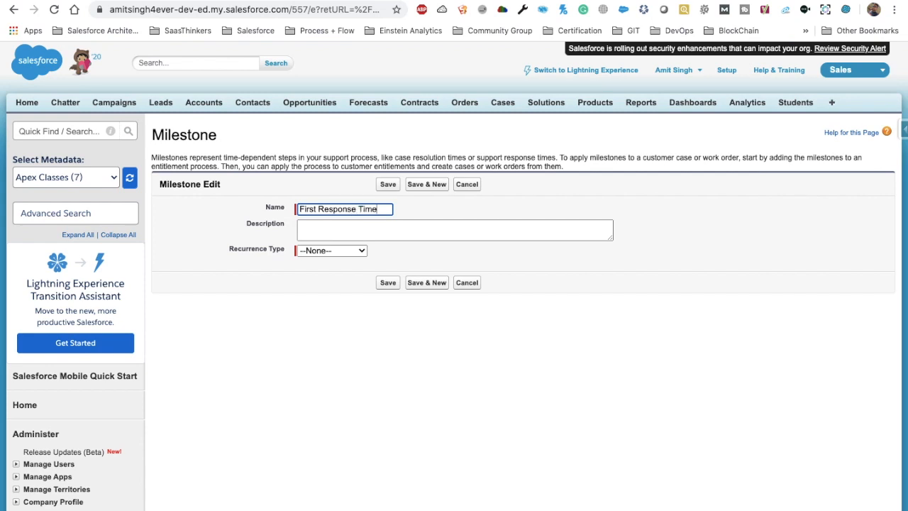
click(345, 251)
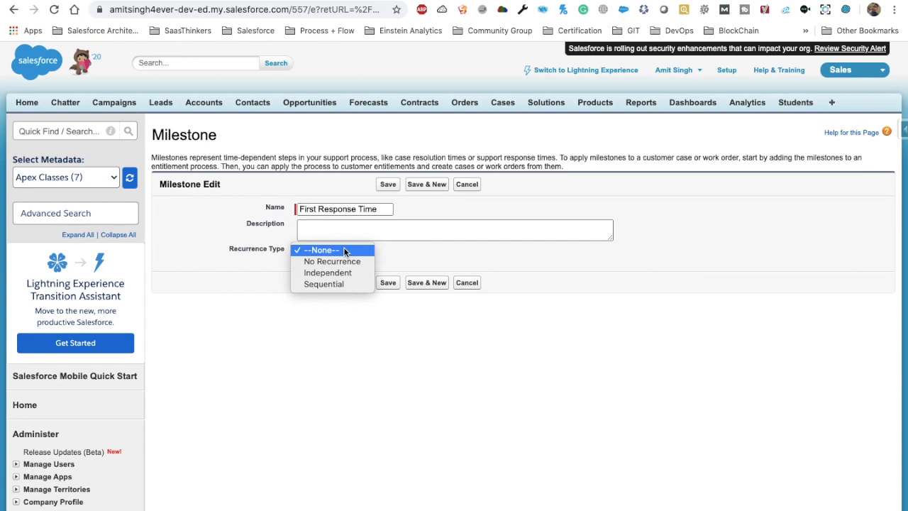
click(345, 261)
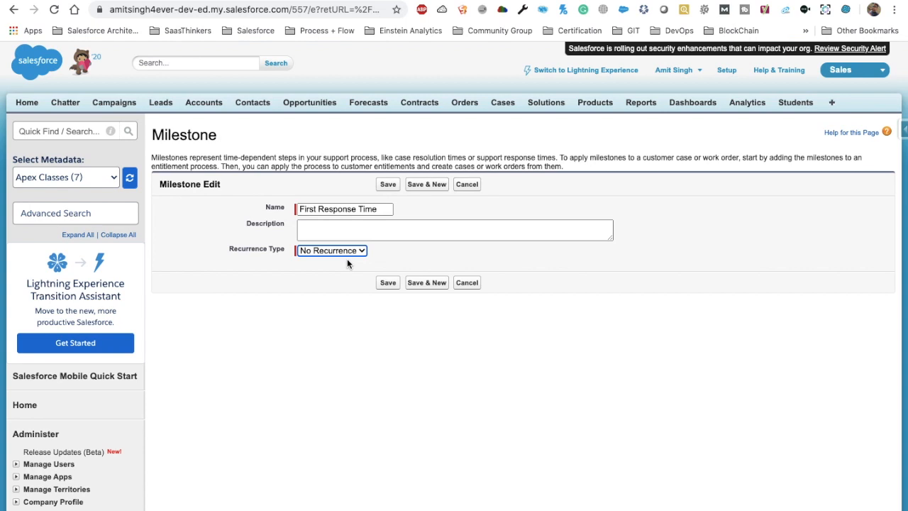
click(342, 249)
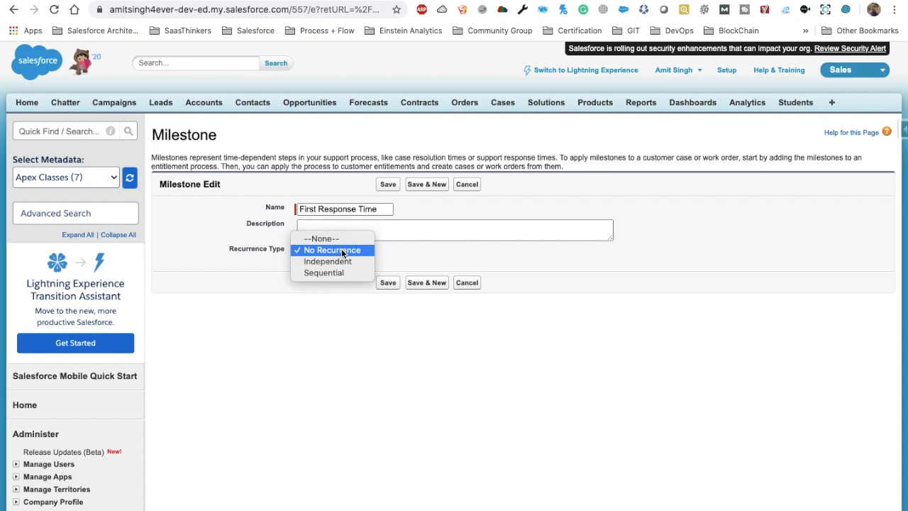
click(341, 250)
click(440, 184)
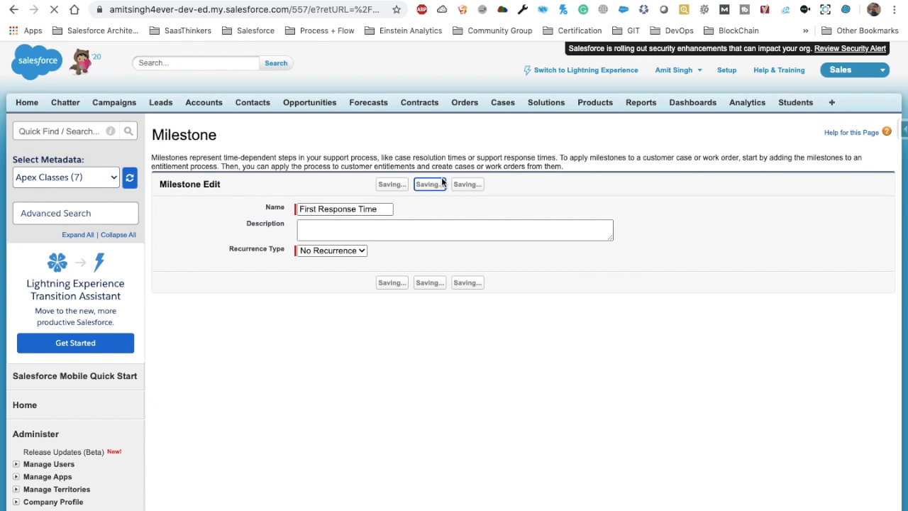
Create a "Resolution Time" milestone with recurrence type No Recurrence, saving it and continuing to another new milestone.
click(352, 209)
text(Re)
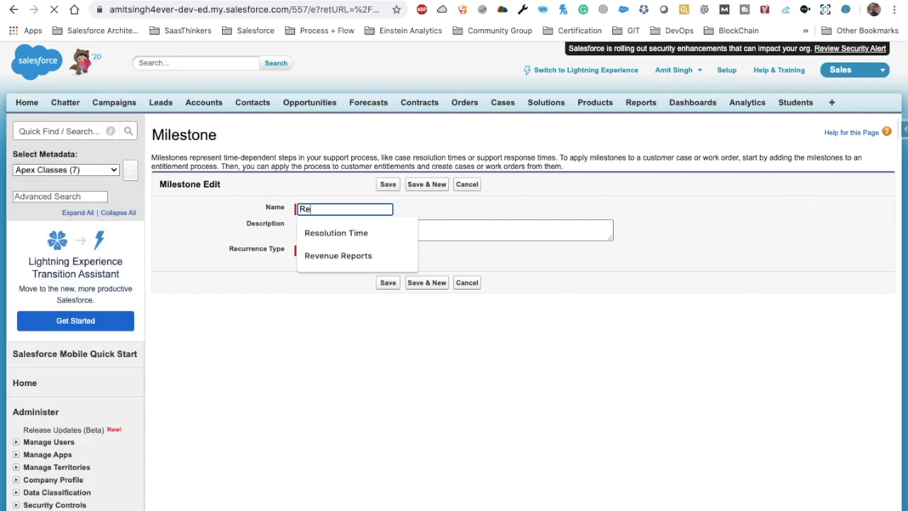
click(336, 232)
click(351, 250)
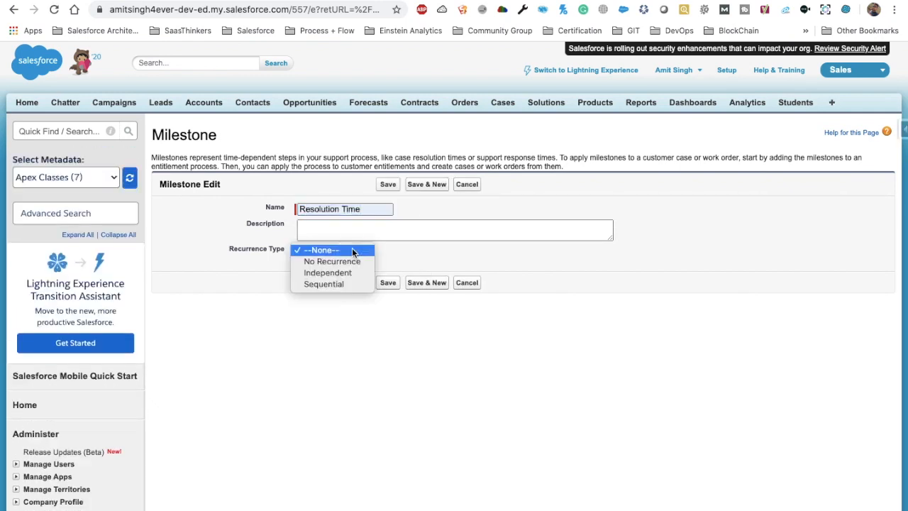
click(340, 261)
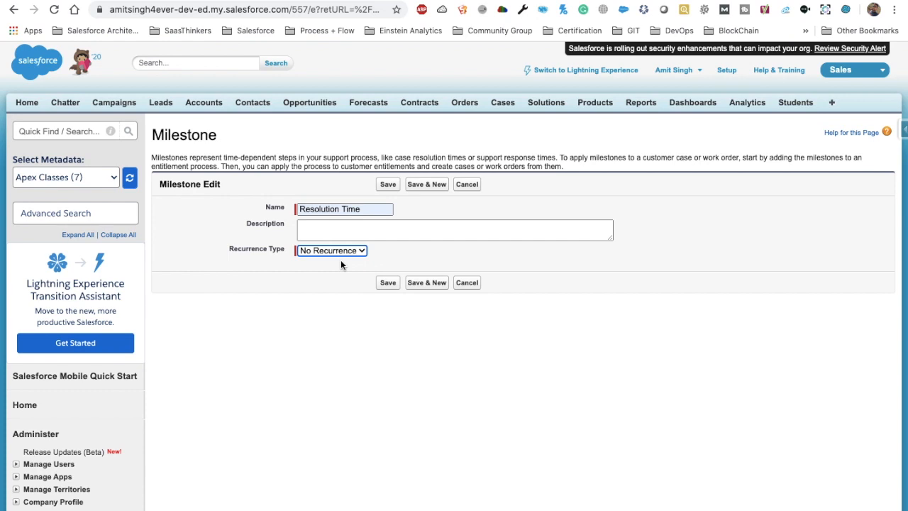
click(394, 253)
click(426, 184)
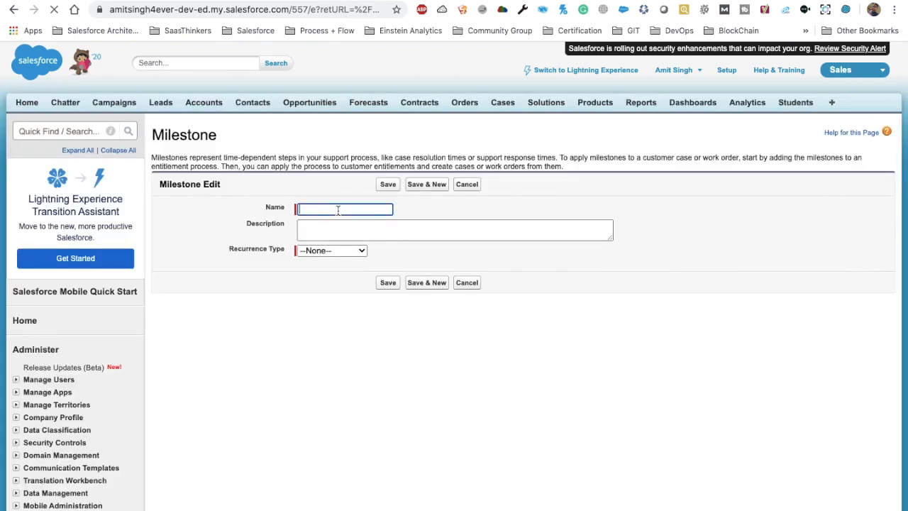
Create a "Wating on Customers" milestone with recurrence type Sequential, saving it and continuing to another new milestone.
click(348, 210)
text(Wating o)
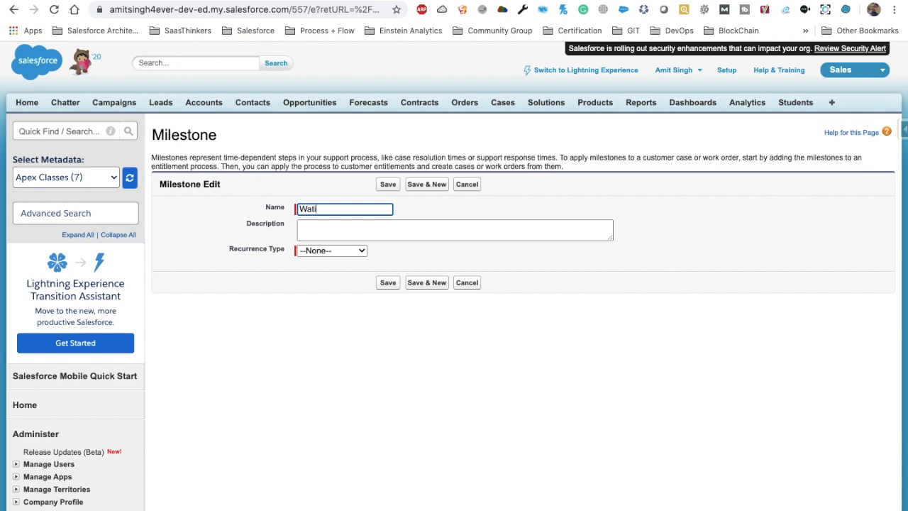
key(BackSpace)
key(BackSpace)
key(BackSpace)
key(BackSpace)
key(BackSpace)
text(ing on Customers)
click(334, 250)
click(341, 283)
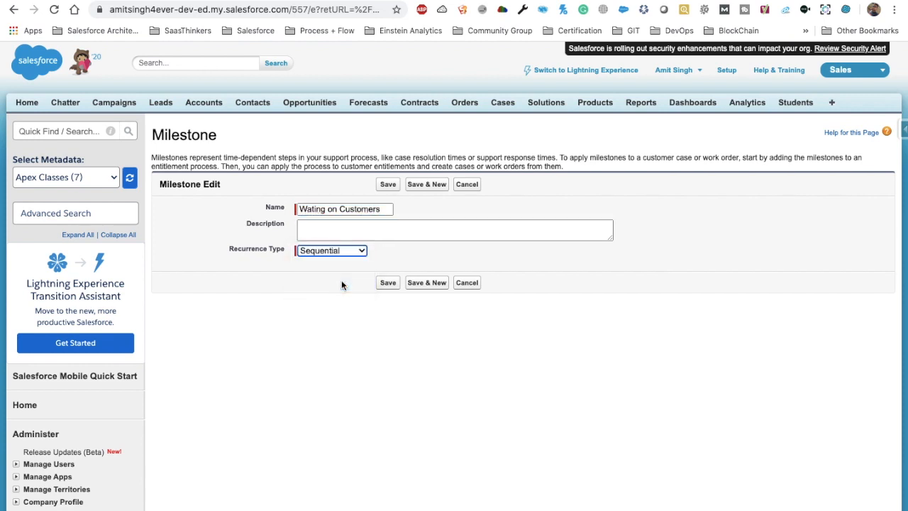
click(341, 285)
drag(383, 209, 281, 212)
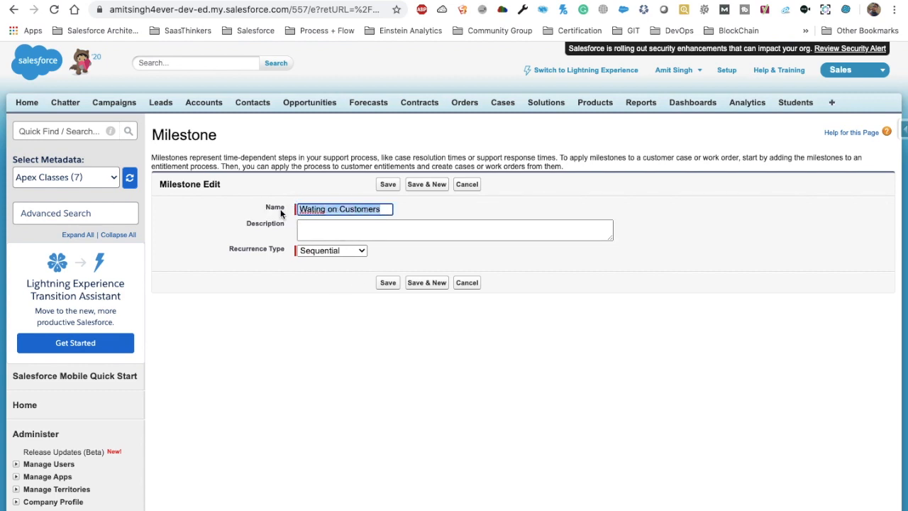
click(418, 284)
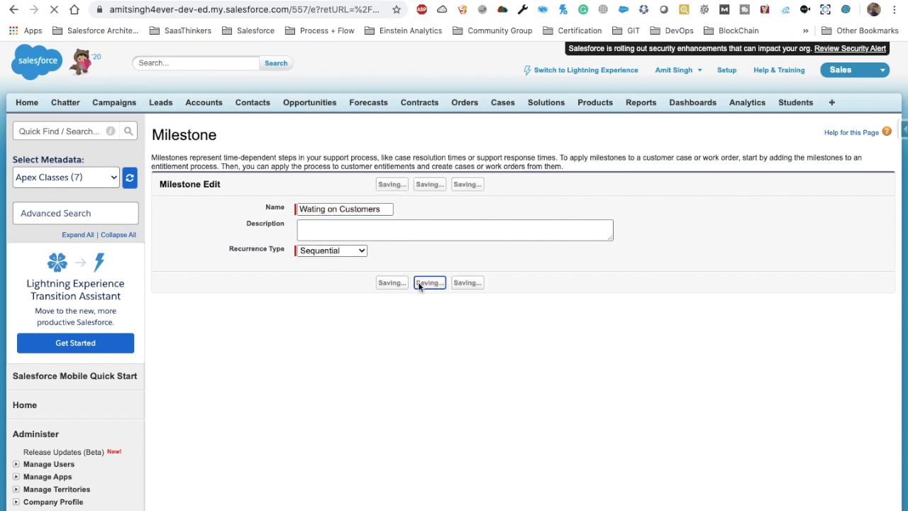
Create and save a "Wating on Internal Team" milestone with recurrence type Sequential, and return to the milestone list.
click(328, 209)
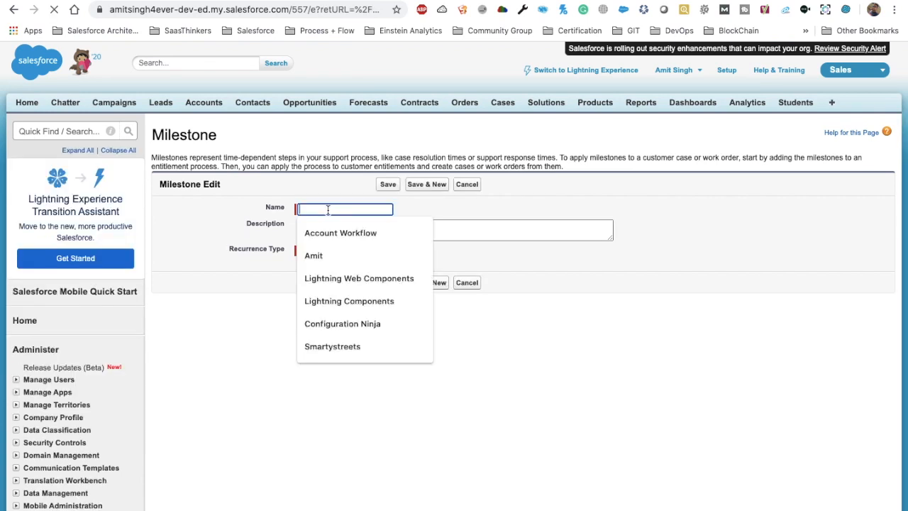
text(Wating on )
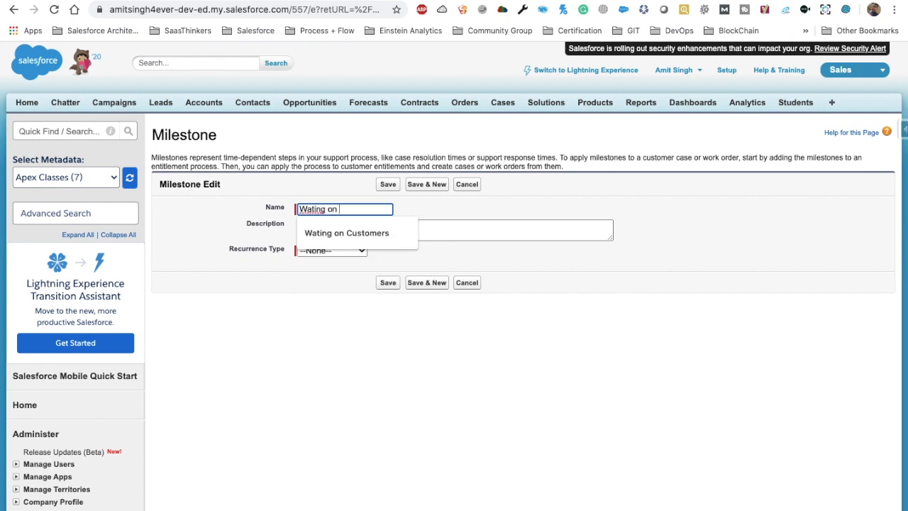
text(Internal Team)
click(326, 224)
click(315, 250)
click(330, 283)
click(388, 186)
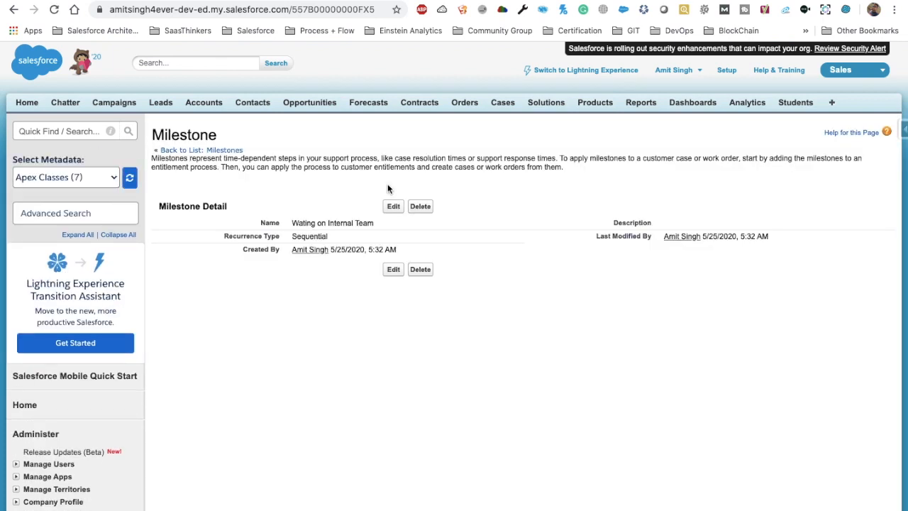
click(225, 149)
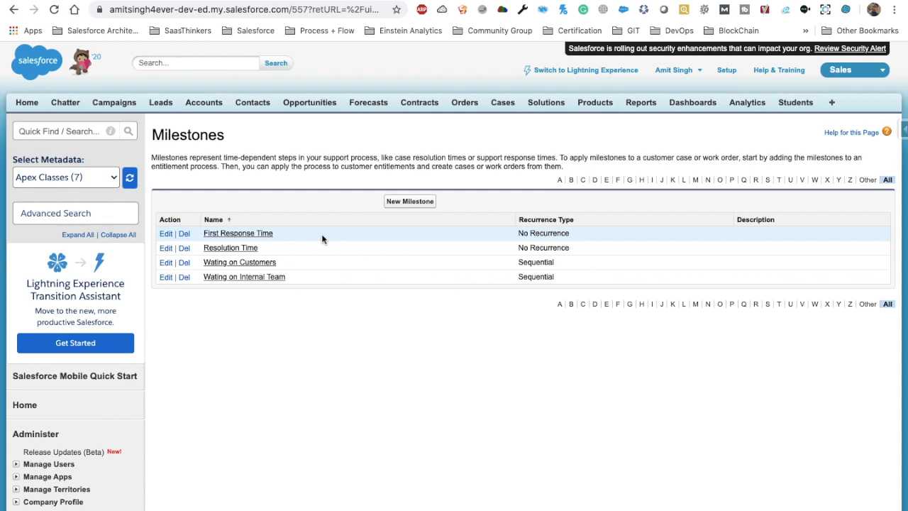
Find Entitlement Processes in Setup and start a new entitlement process of type Case.
click(46, 131)
text(enti)
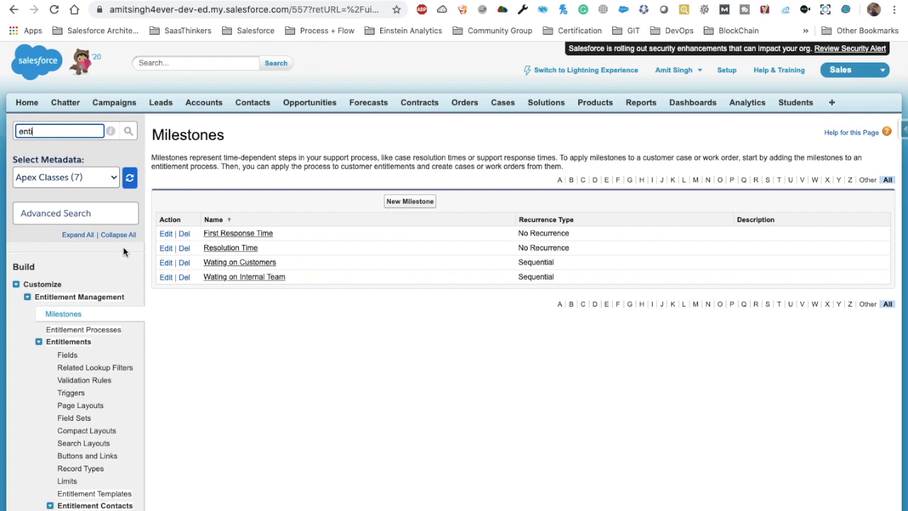
click(91, 330)
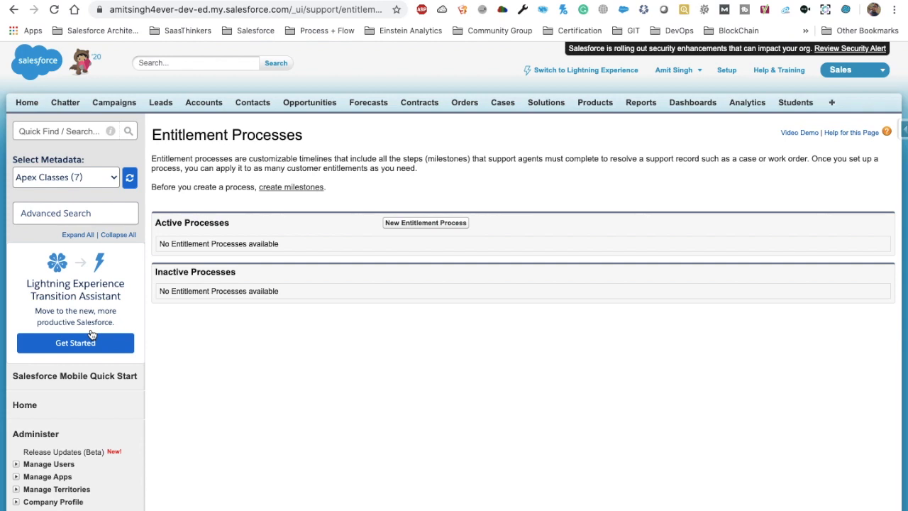
click(415, 224)
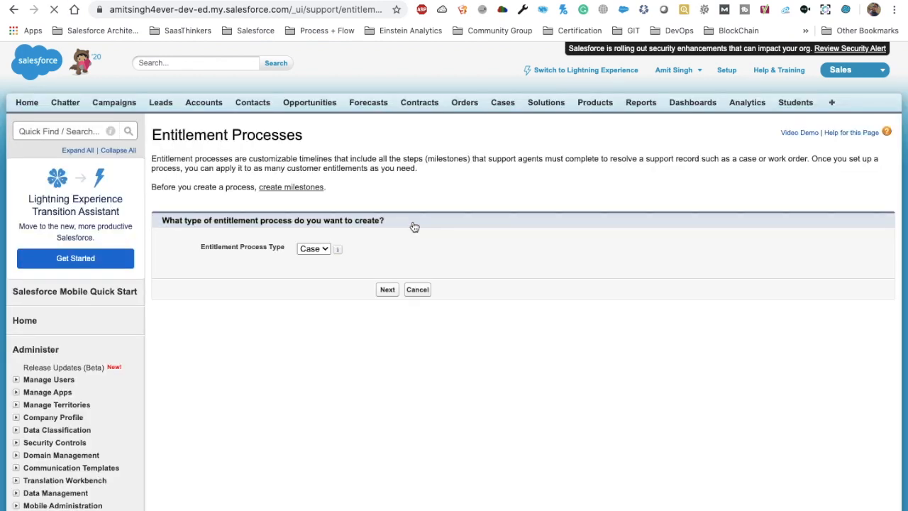
drag(201, 246, 284, 257)
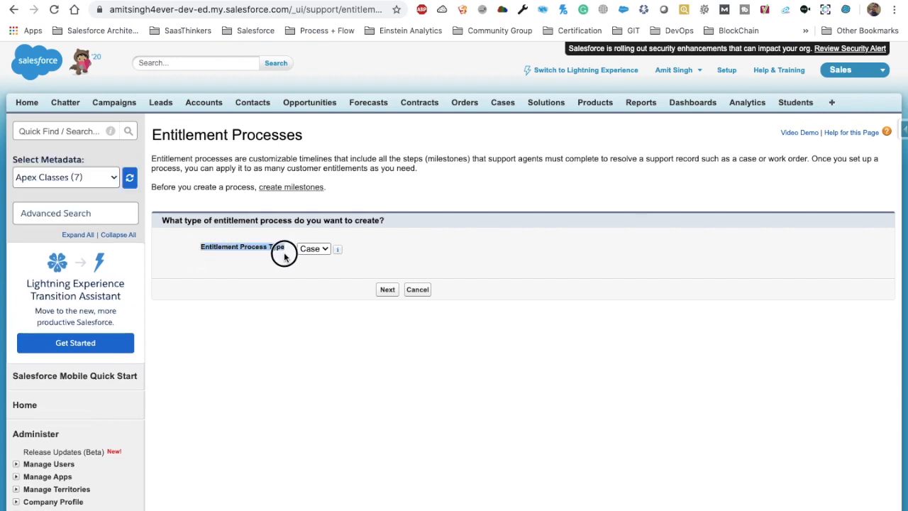
click(312, 249)
click(392, 249)
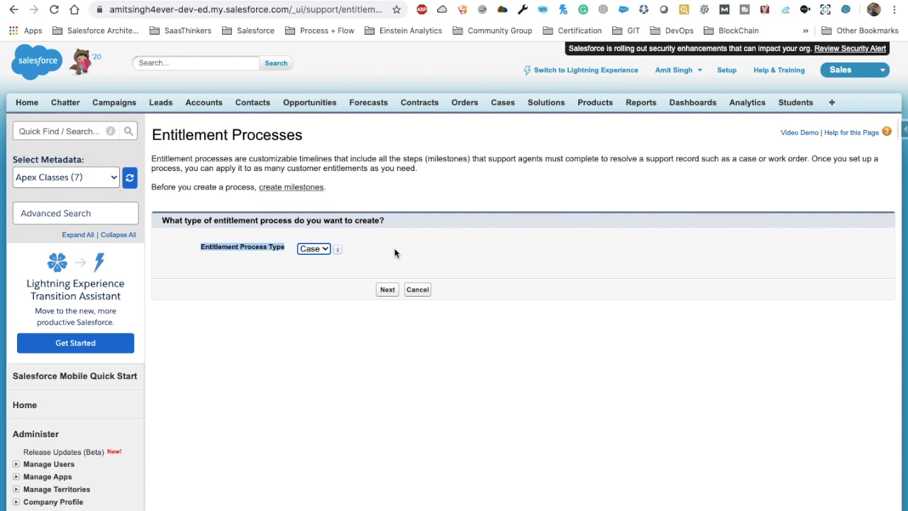
click(387, 289)
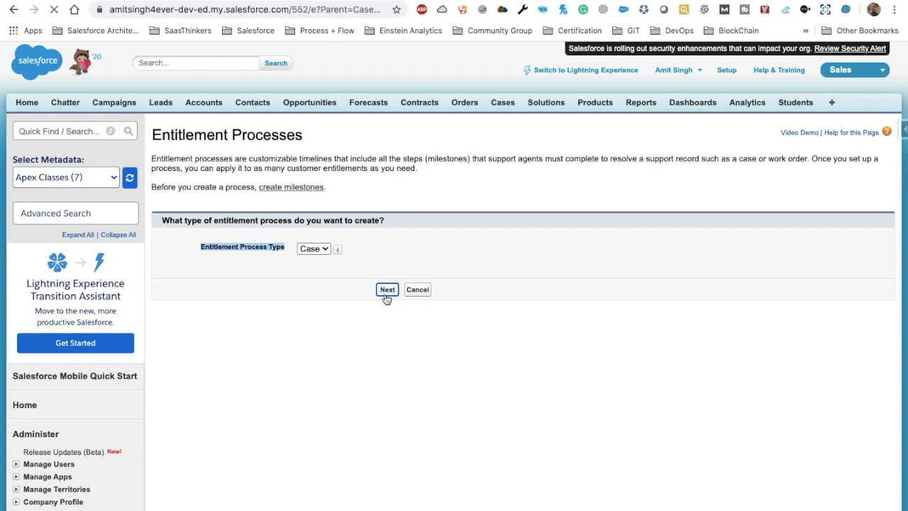
Name the new entitlement process "Case Support Process".
scroll(497, 275, down, 1)
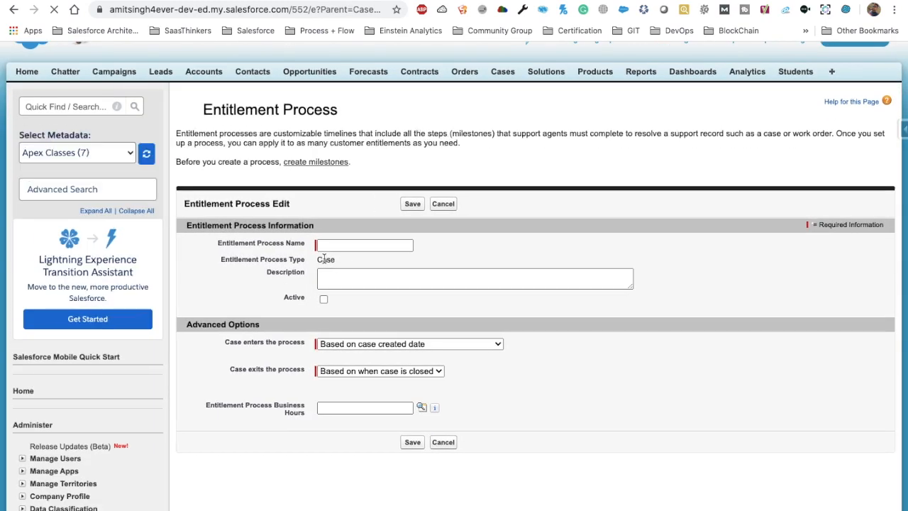
click(363, 245)
text(Case )
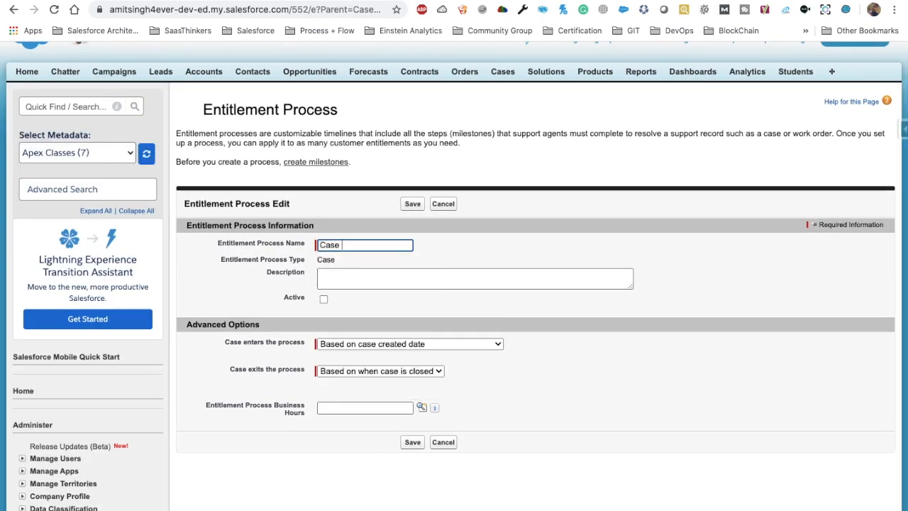
text(Support Process)
scroll(328, 252, down, 1)
click(339, 231)
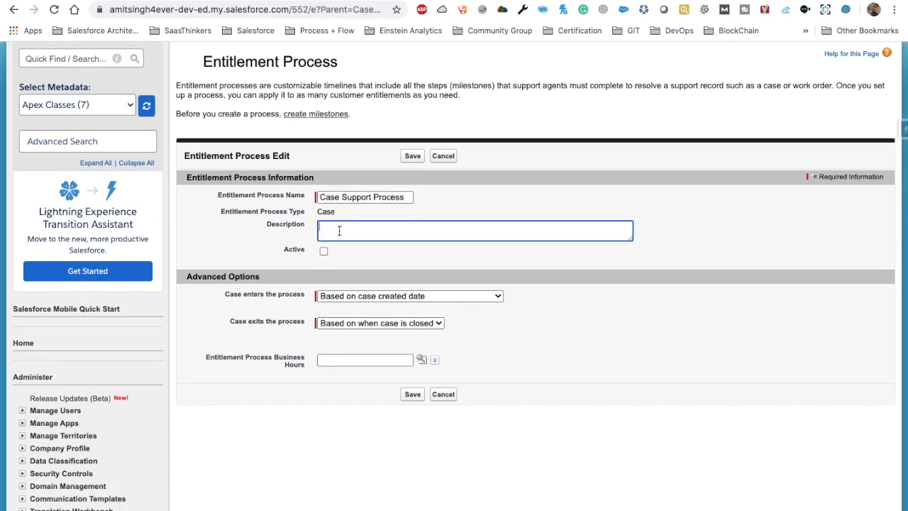
click(323, 251)
click(323, 251)
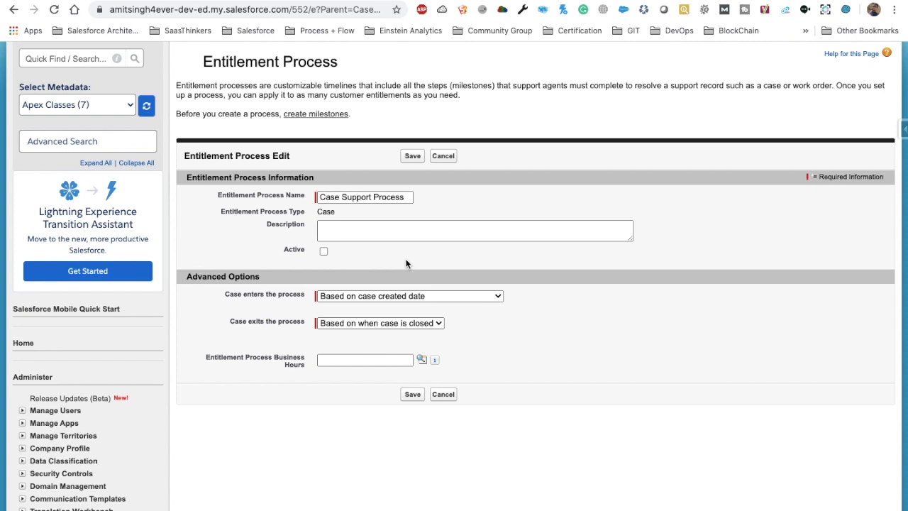
Choose "Based on case created date" as the way a case enters the process.
scroll(406, 264, down, 1)
drag(223, 263, 305, 265)
drag(230, 291, 305, 298)
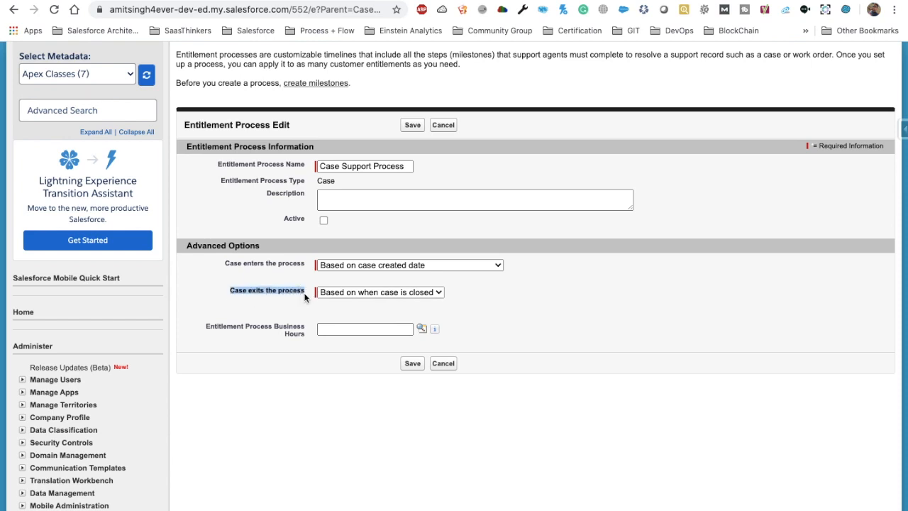
scroll(304, 296, up, 2)
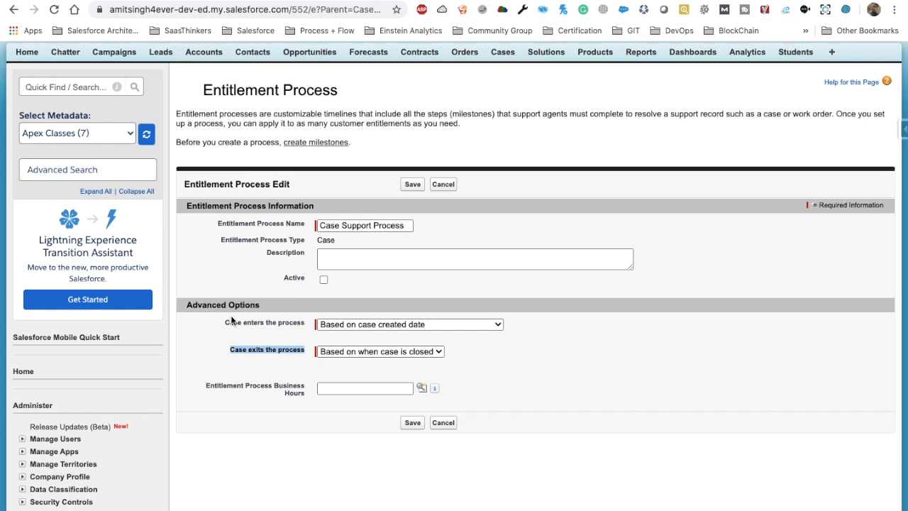
click(381, 325)
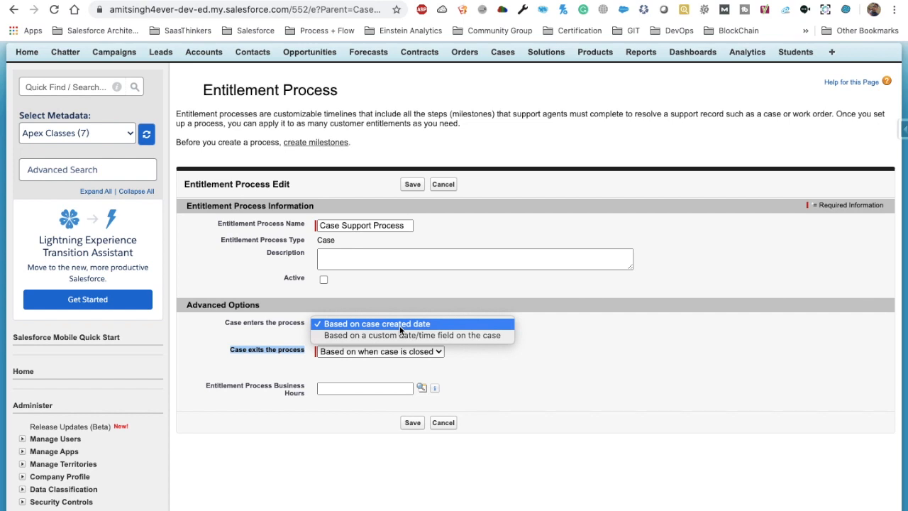
click(400, 326)
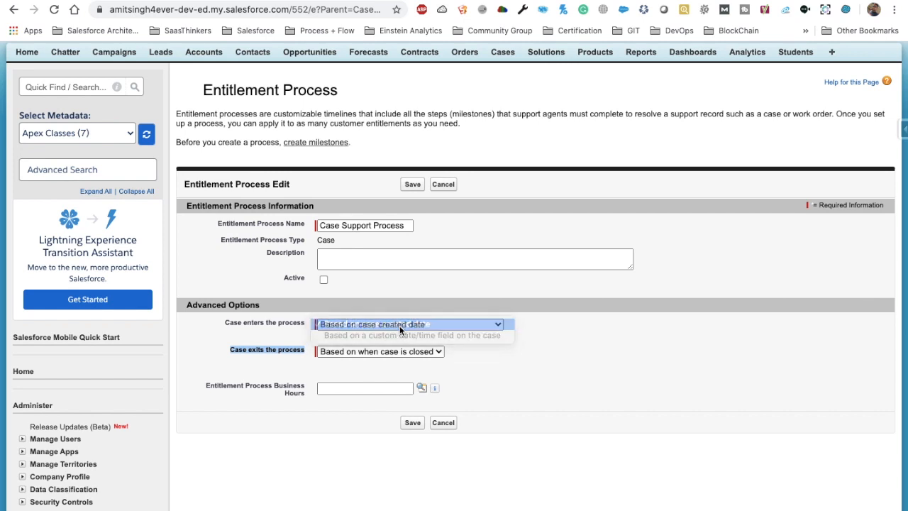
click(512, 344)
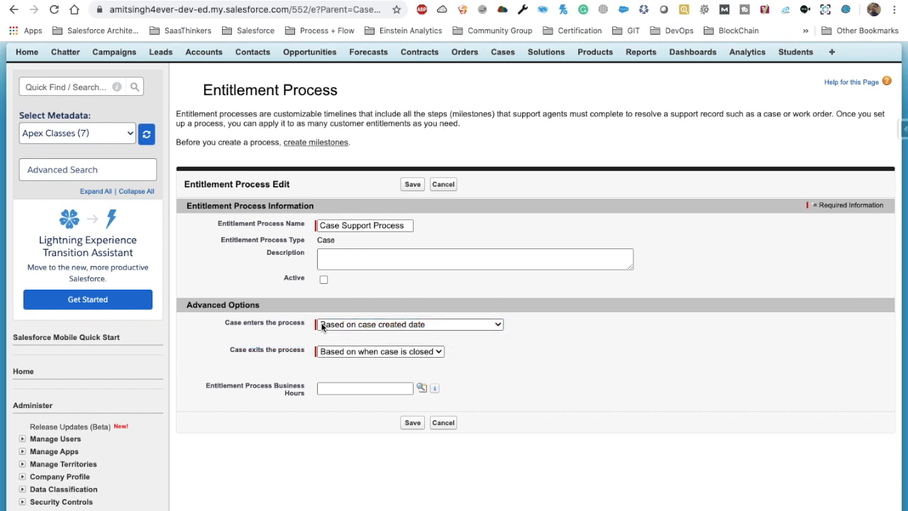
Set the entitlement process business hours to Default and save the process.
scroll(320, 324, down, 1)
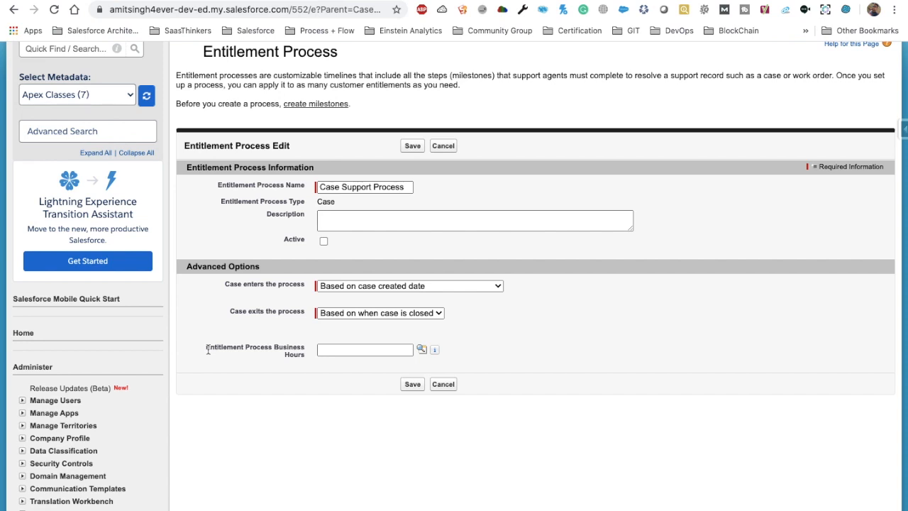
click(421, 349)
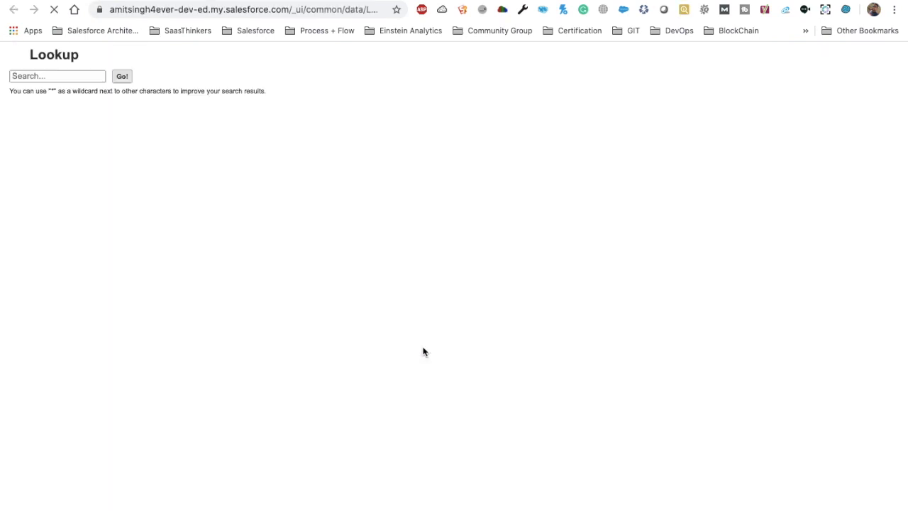
click(17, 168)
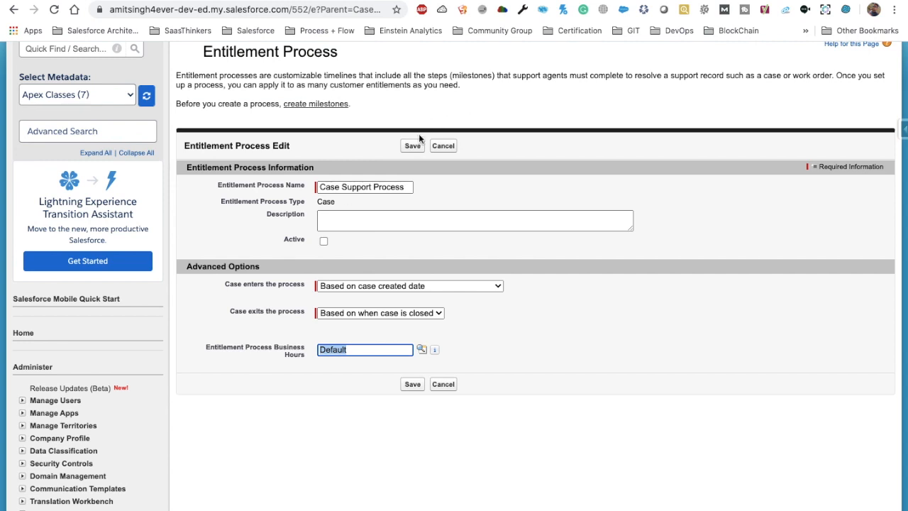
click(412, 145)
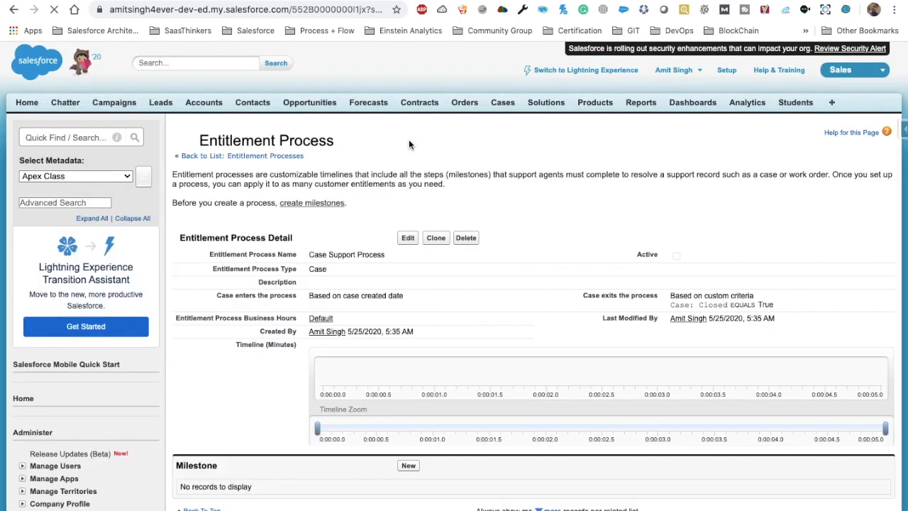
Look up the organization's business hours in Setup and return to the Case Support Process detail page.
click(50, 134)
text(busin)
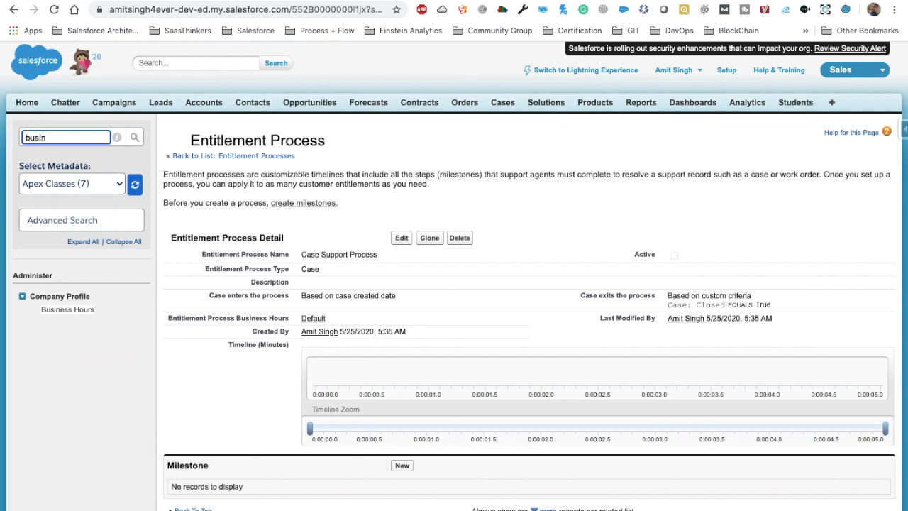
click(67, 310)
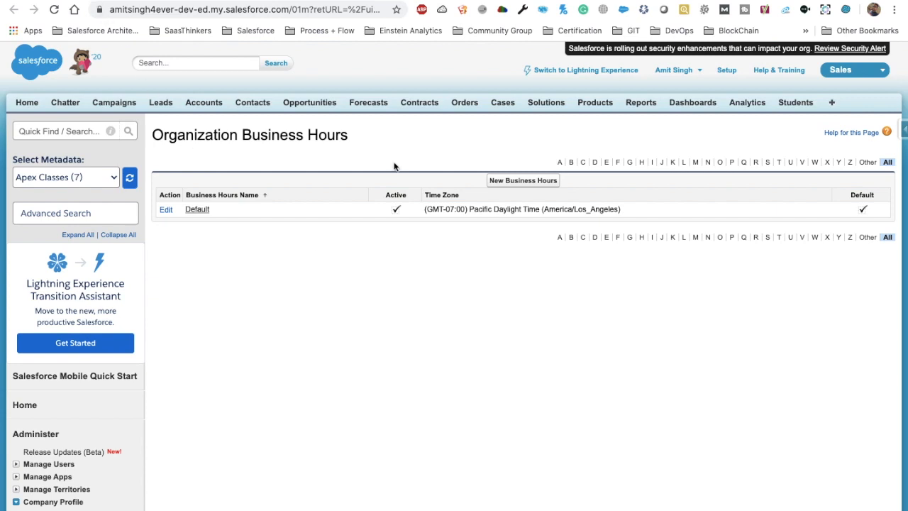
click(15, 9)
Start a new milestone on the Case Support Process and choose First Response Time as the milestone name.
scroll(431, 353, down, 1)
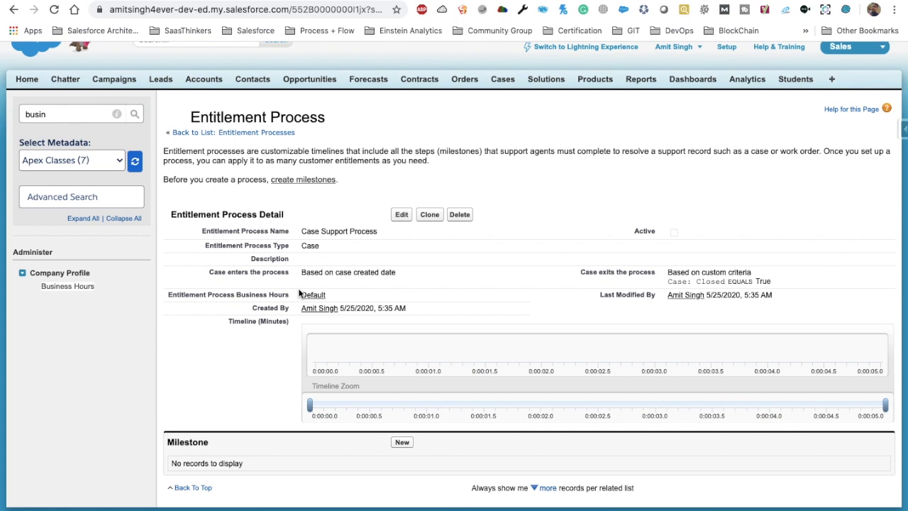
double_click(183, 441)
click(405, 445)
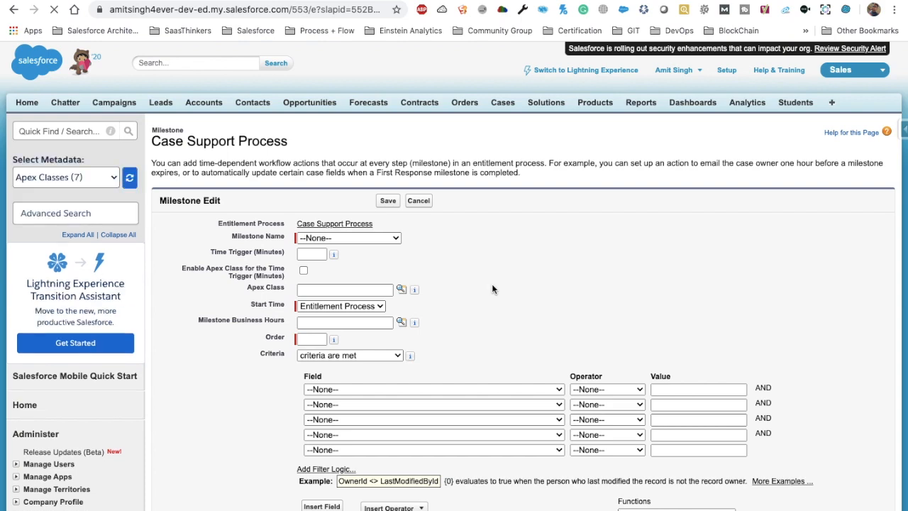
scroll(493, 288, down, 2)
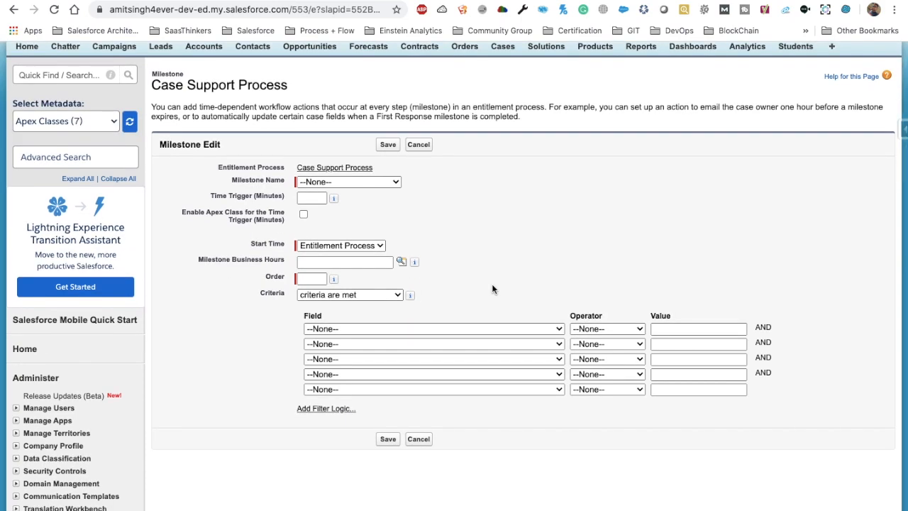
triple_click(239, 180)
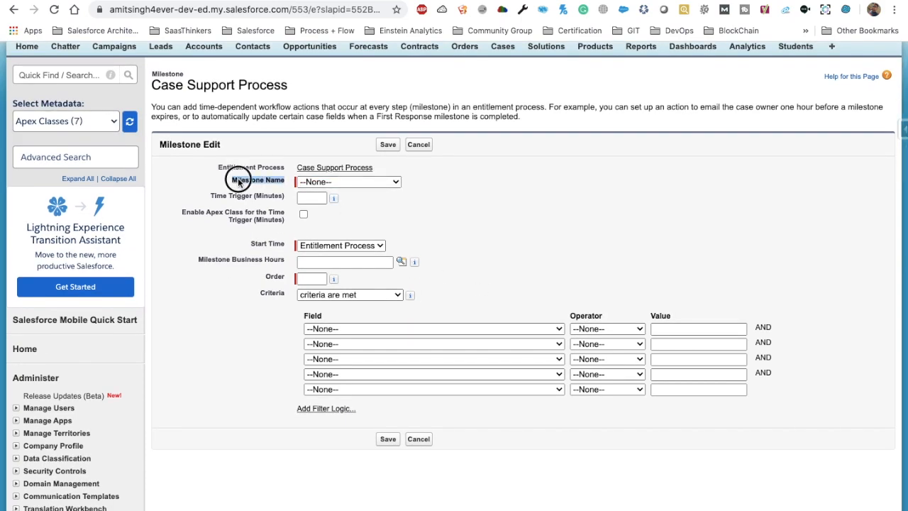
click(332, 183)
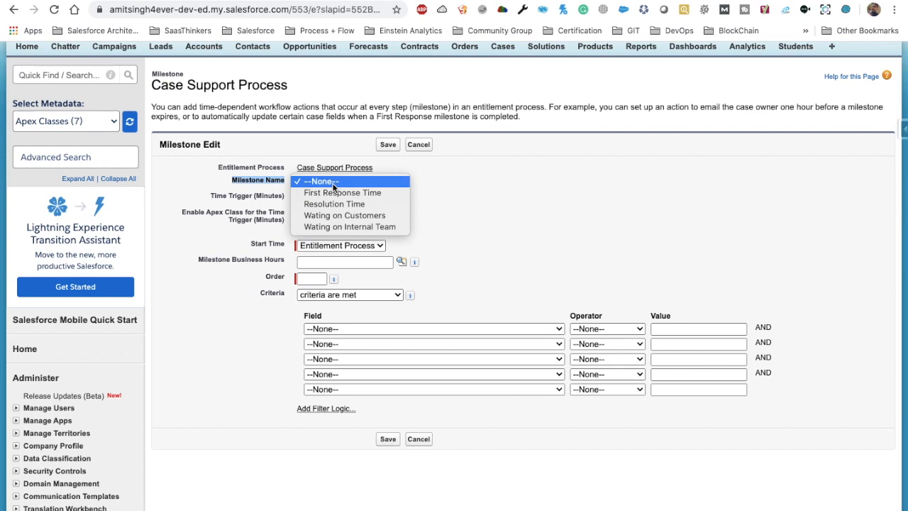
click(347, 192)
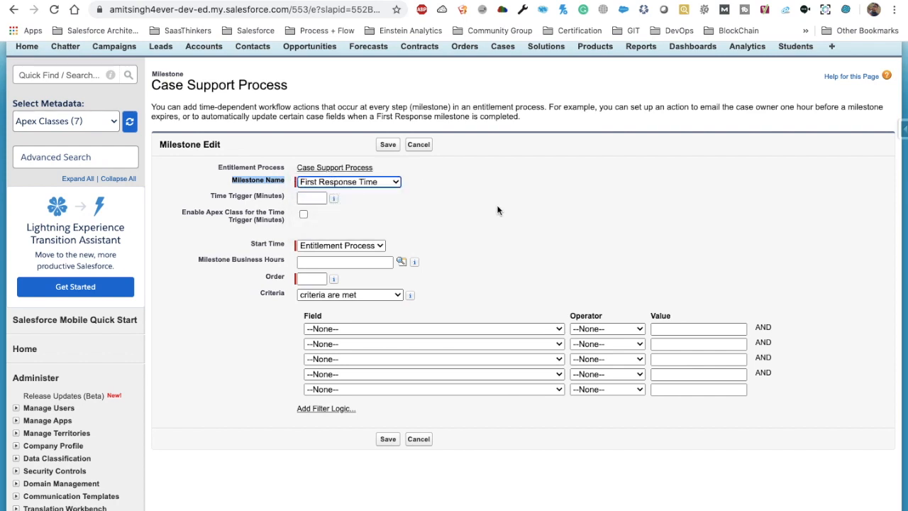
Check the help text for the milestone's time trigger and set the trigger to 5 minutes.
click(219, 197)
drag(219, 196, 263, 196)
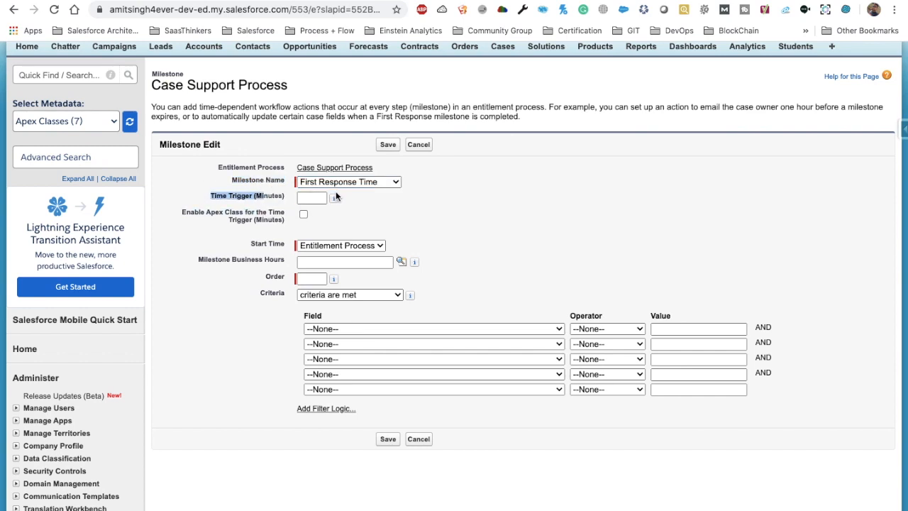
mouse_move(332, 199)
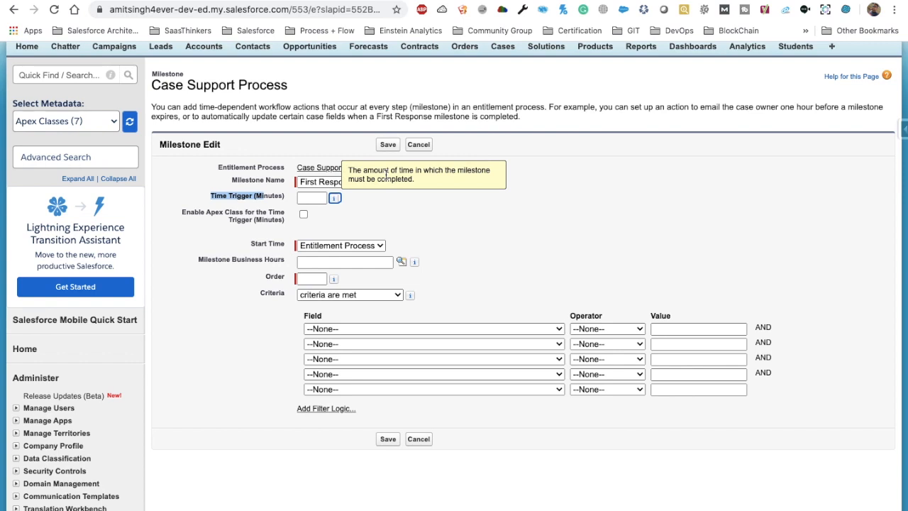
click(397, 194)
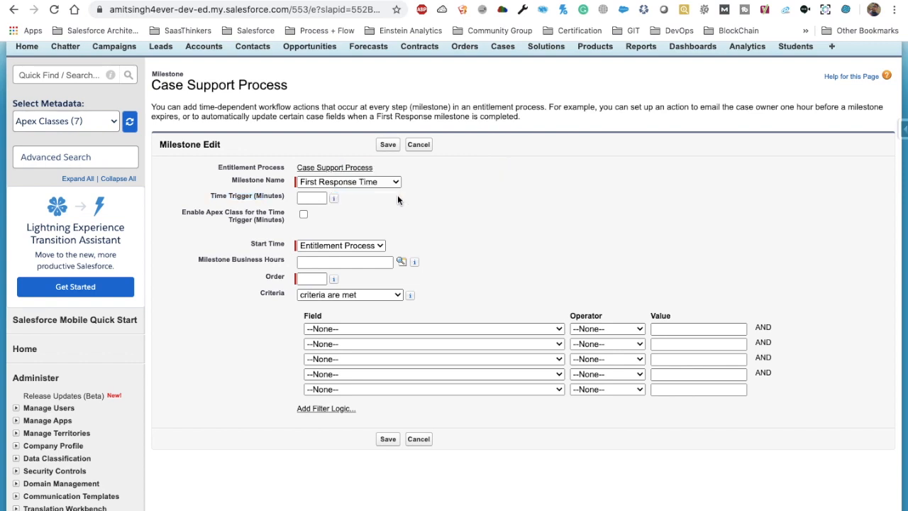
click(307, 198)
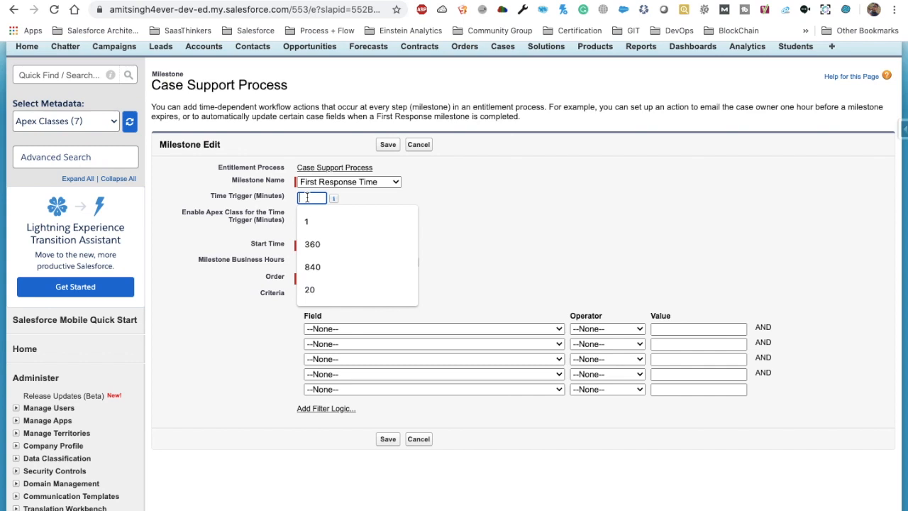
text(5)
click(397, 202)
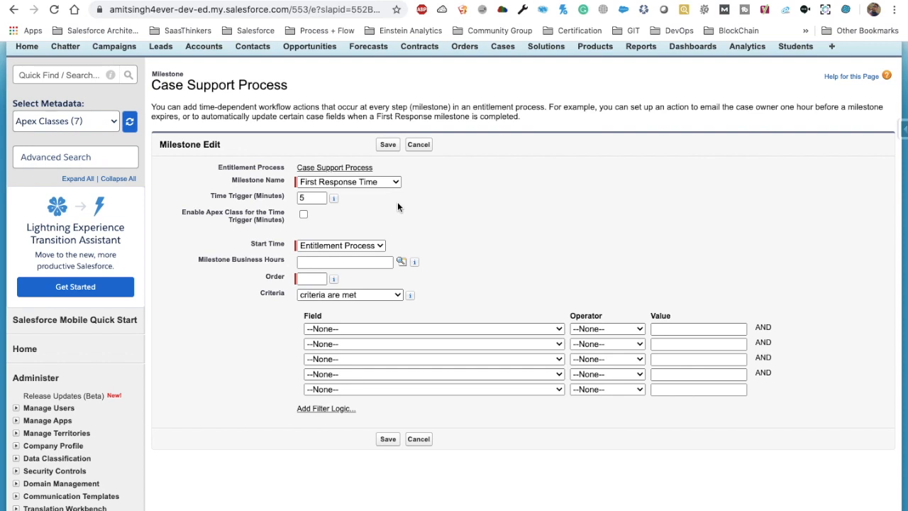
Check the available start time options for the First Response Time milestone and choose Entitlement Process.
drag(250, 243, 281, 244)
click(336, 246)
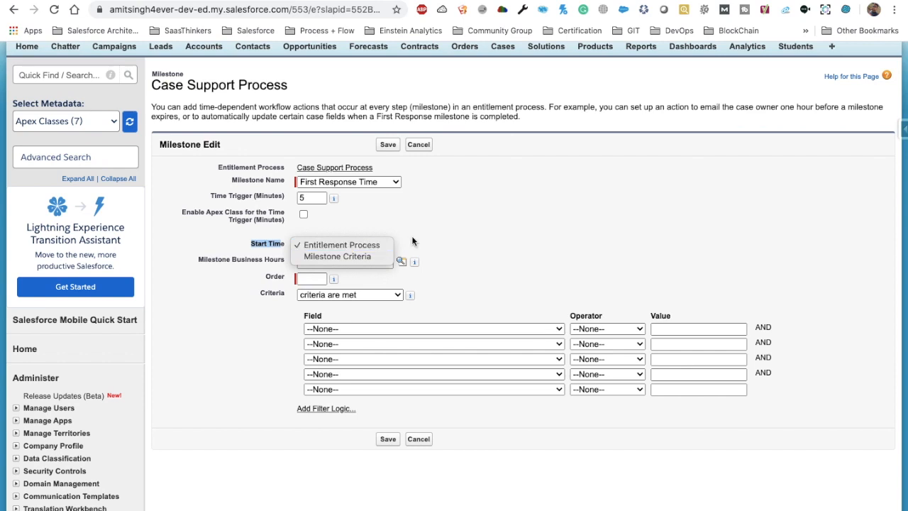
click(227, 246)
click(224, 245)
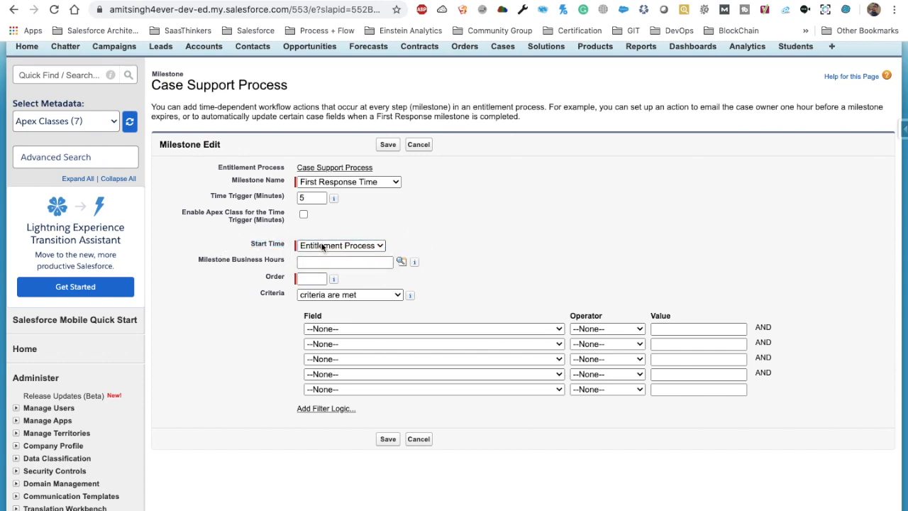
click(322, 246)
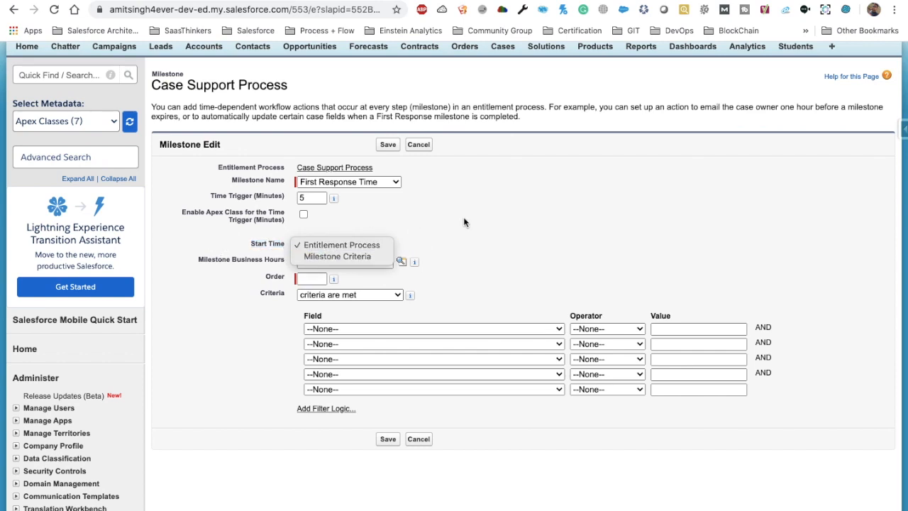
click(376, 241)
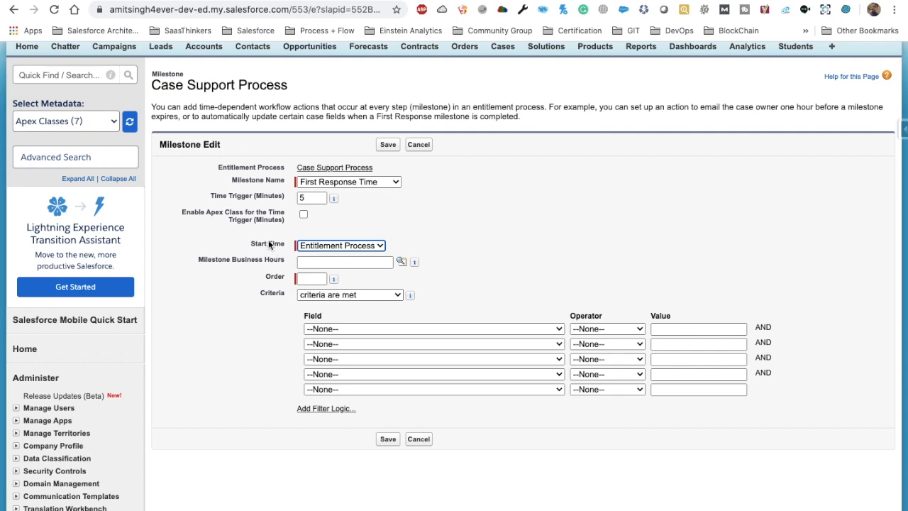
Set the milestone business hours to Default through the lookup and enter 1 as the order.
click(402, 262)
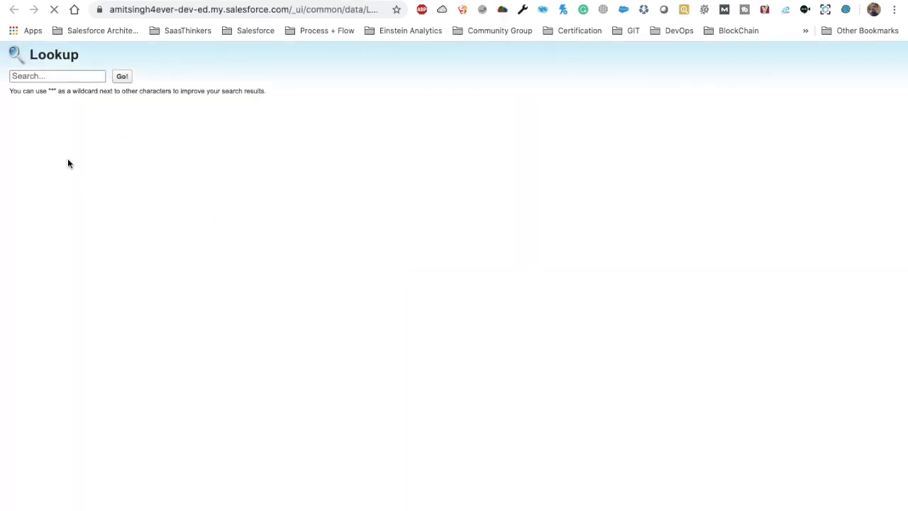
click(33, 162)
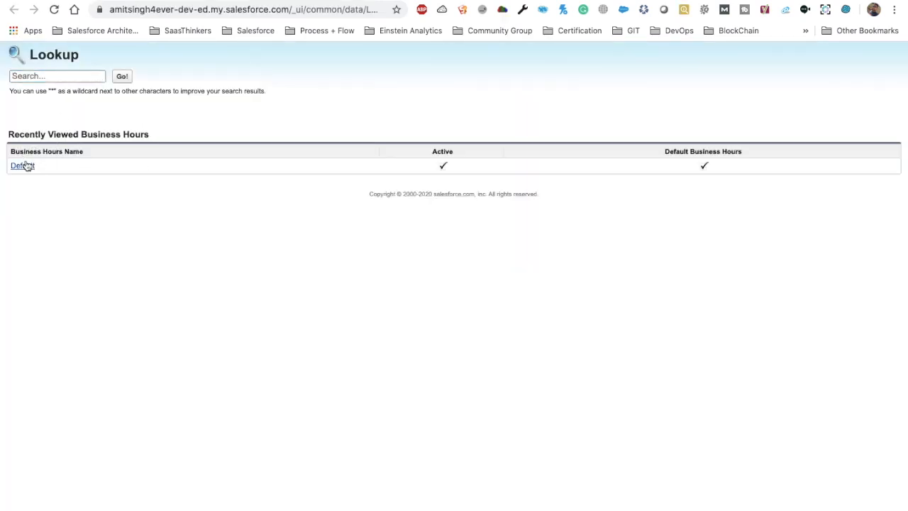
click(312, 278)
click(316, 298)
Add the criterion Case: Priority equals High to the First Response Time milestone and save it.
click(389, 328)
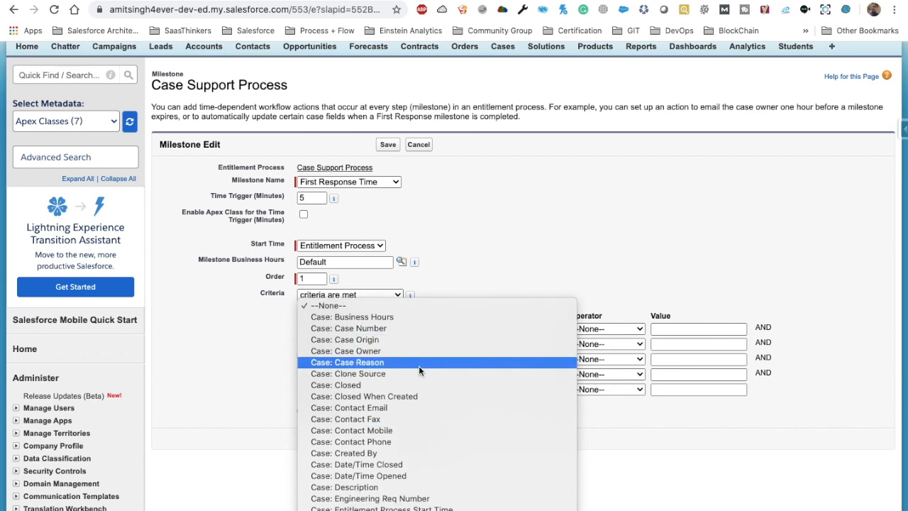
scroll(418, 365, down, 1)
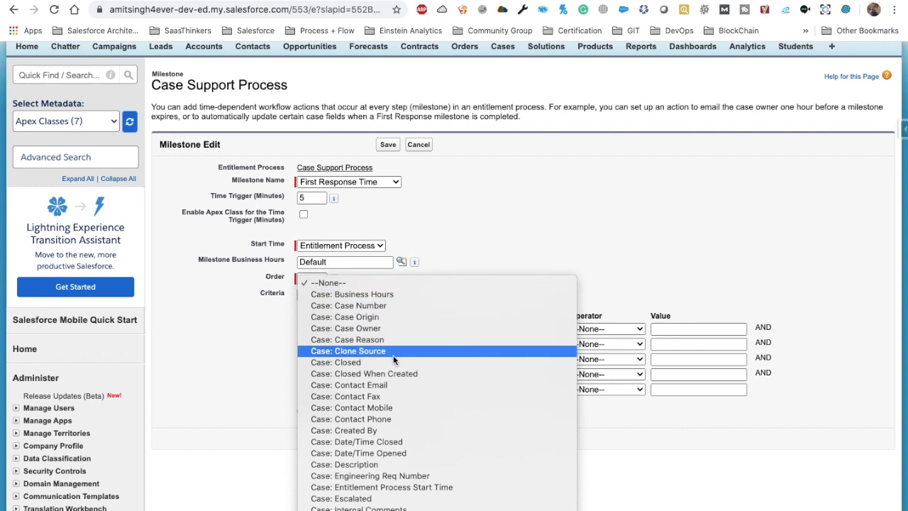
scroll(406, 444, down, 3)
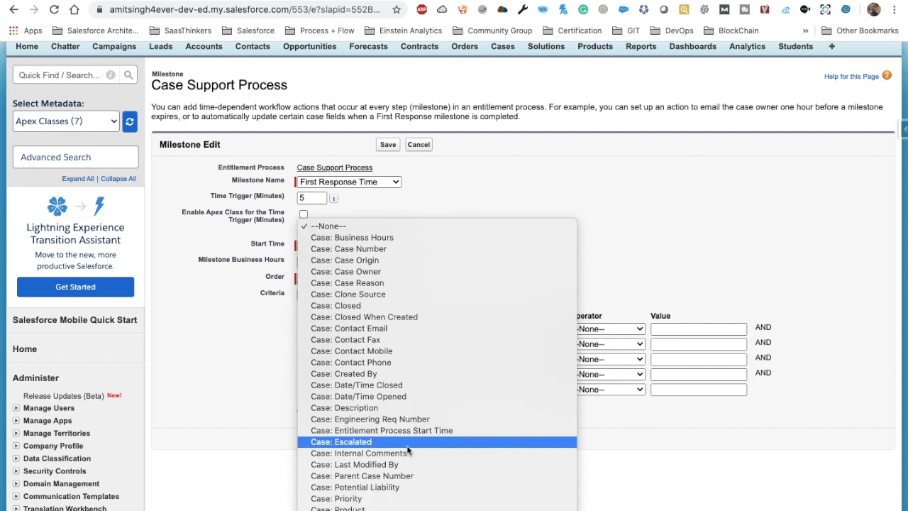
click(408, 498)
click(592, 329)
click(593, 329)
click(588, 330)
click(588, 339)
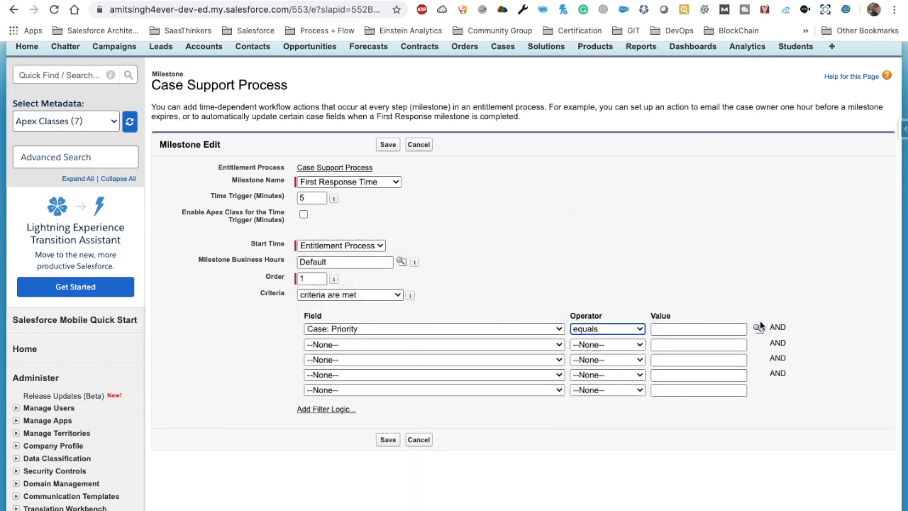
click(759, 329)
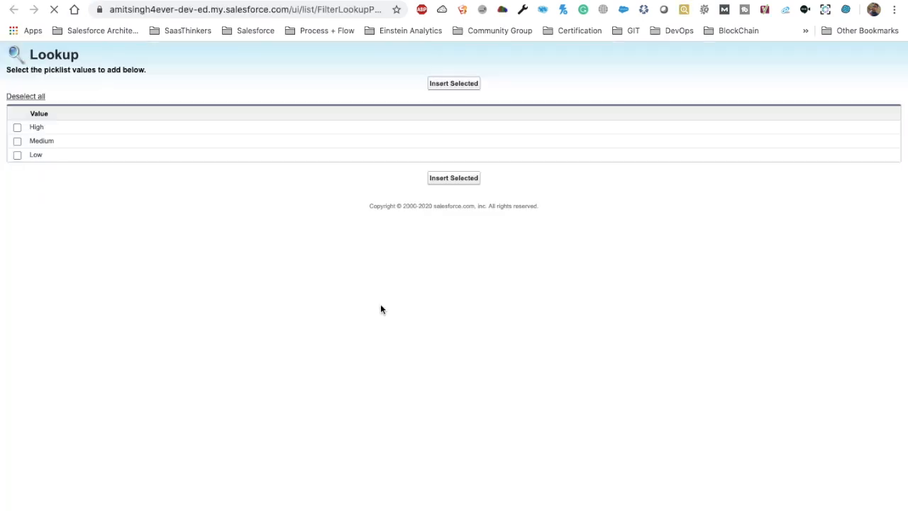
click(17, 127)
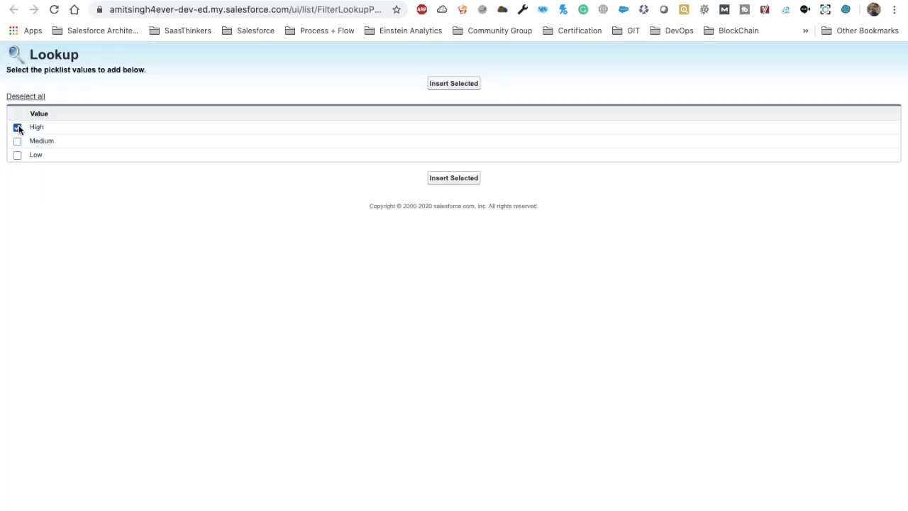
click(453, 83)
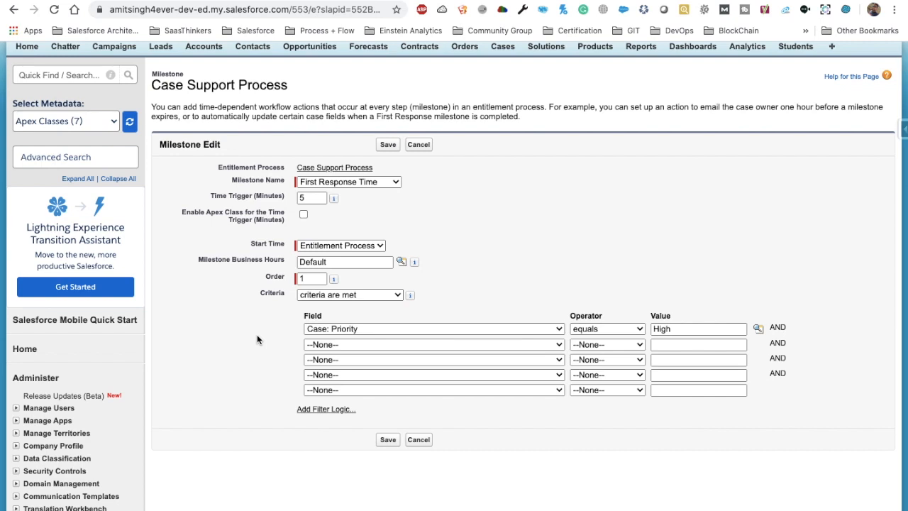
click(388, 145)
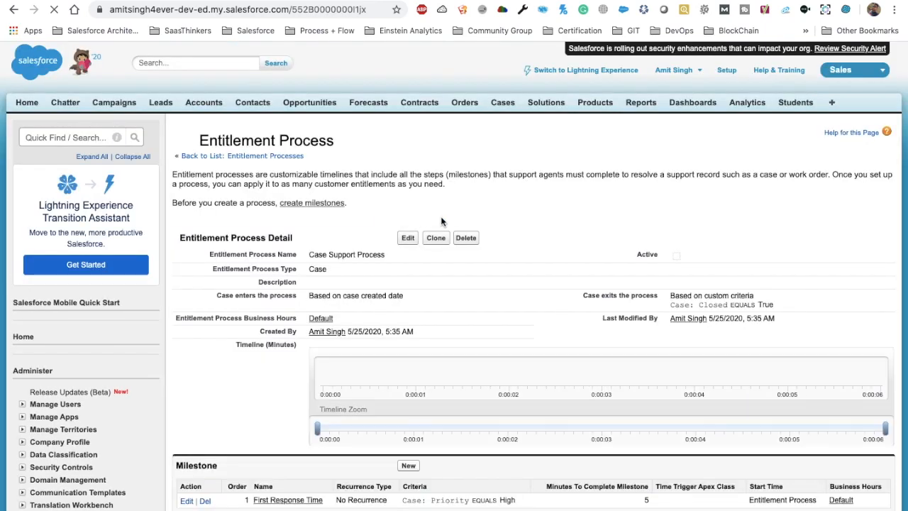
Start another milestone on the Case Support Process, choose Resolution Time as its name, and set the time trigger to 60 minutes.
scroll(441, 222, down, 3)
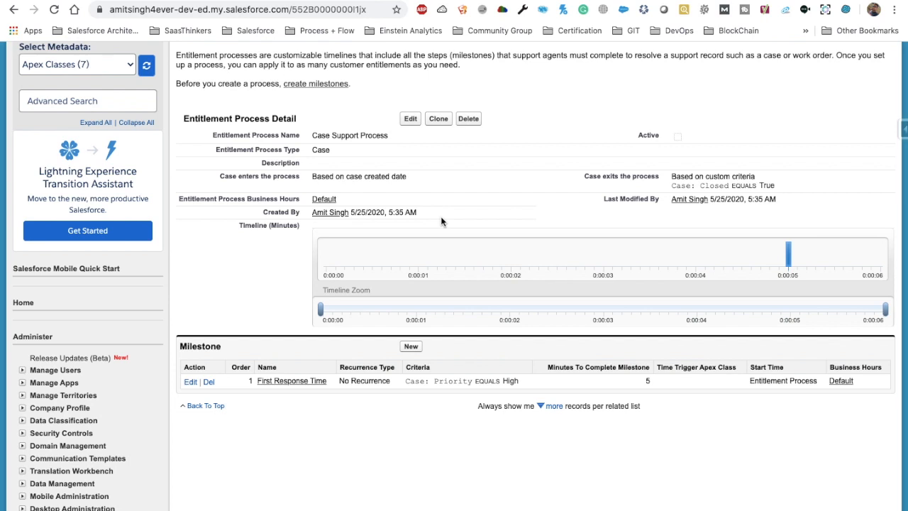
click(409, 348)
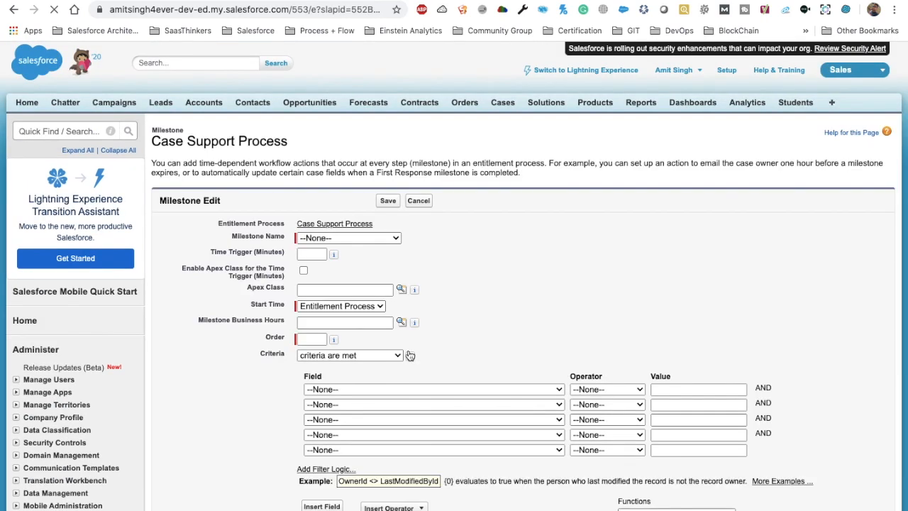
scroll(408, 321, down, 1)
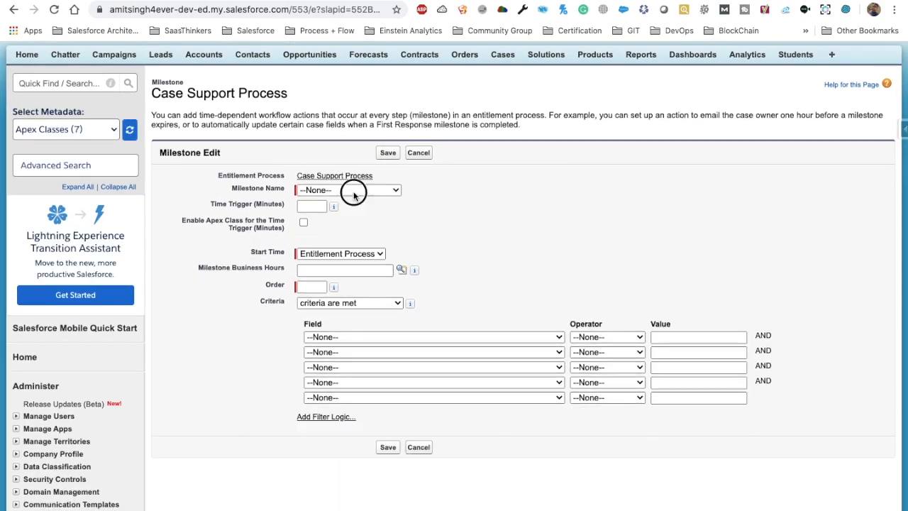
click(353, 190)
click(360, 212)
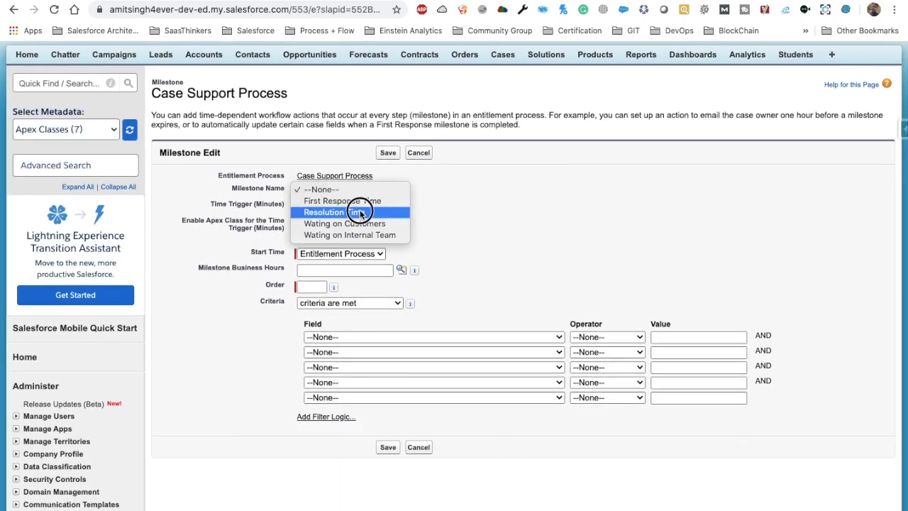
click(303, 205)
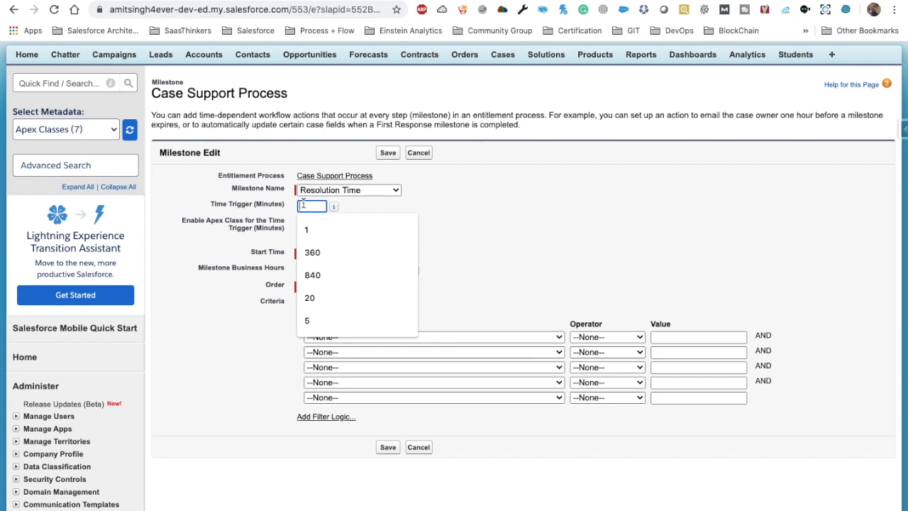
mouse_move(334, 206)
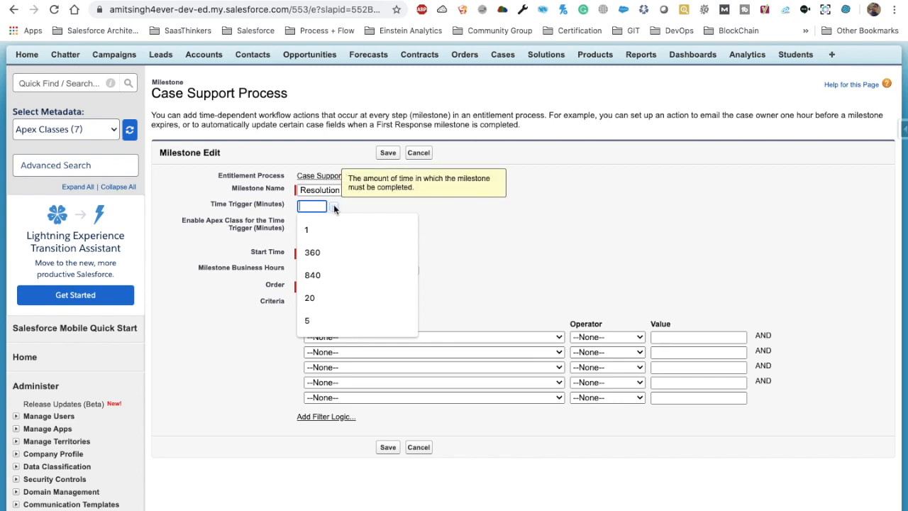
text(60)
click(371, 215)
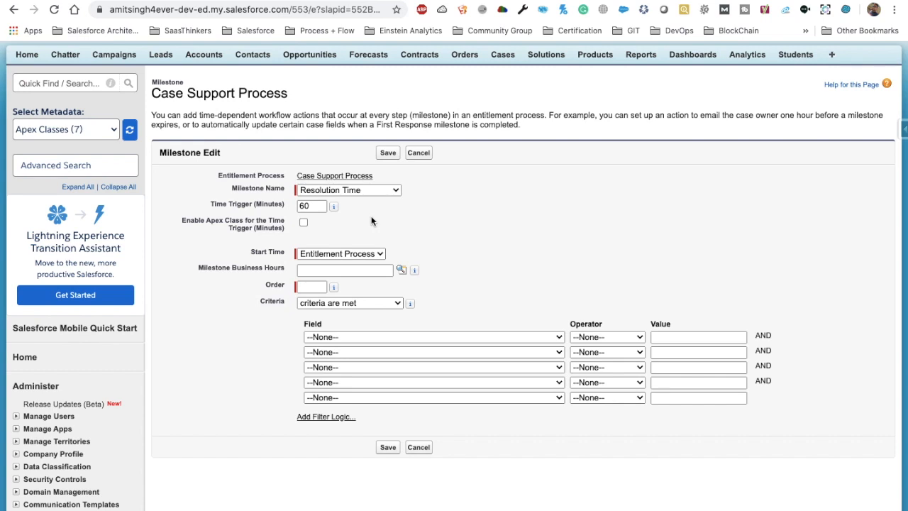
Set the Resolution Time milestone's business hours to Default and its order to 2.
click(354, 268)
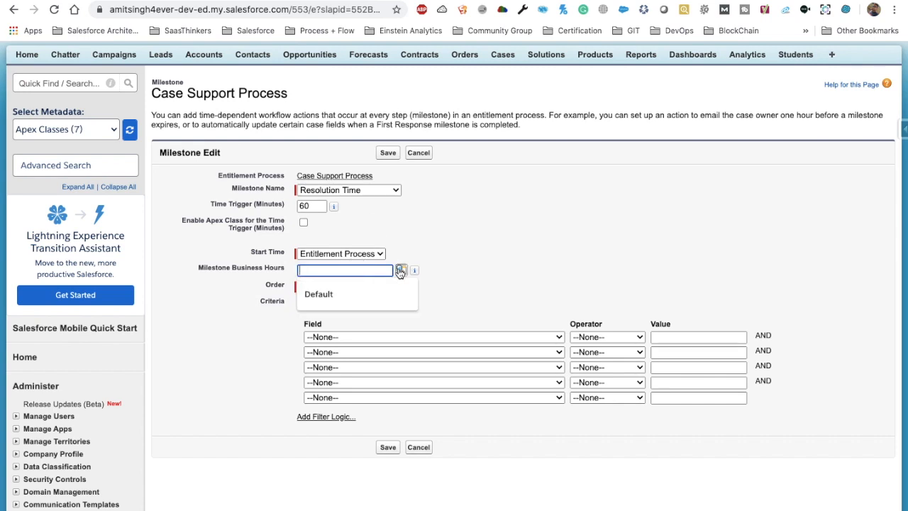
click(402, 270)
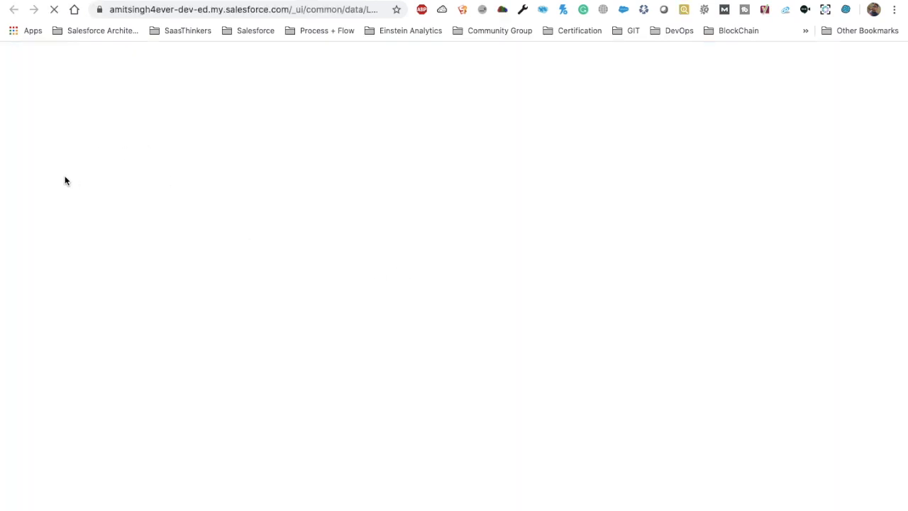
click(27, 168)
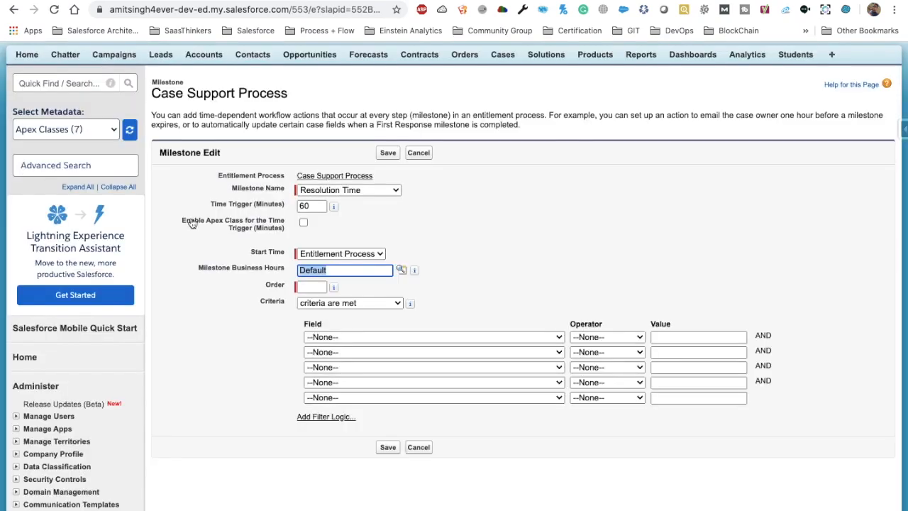
scroll(450, 295, down, 1)
click(312, 245)
text(2)
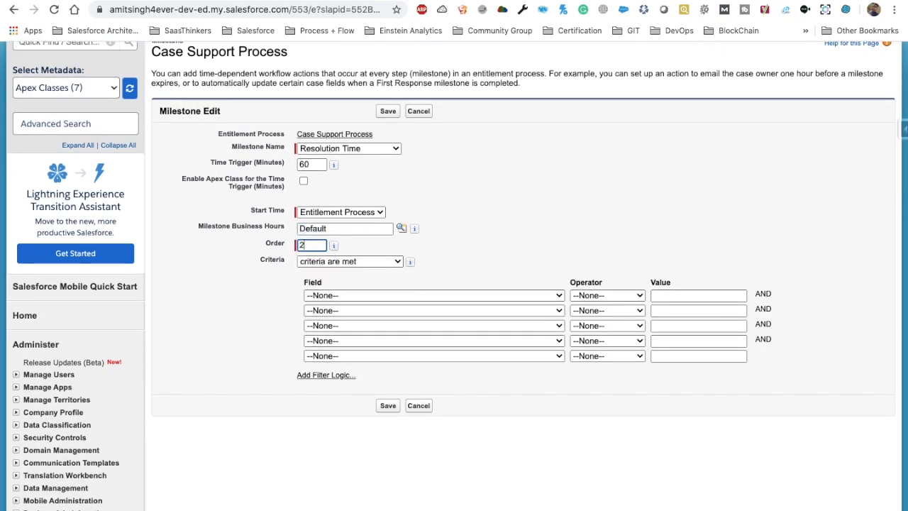
click(345, 288)
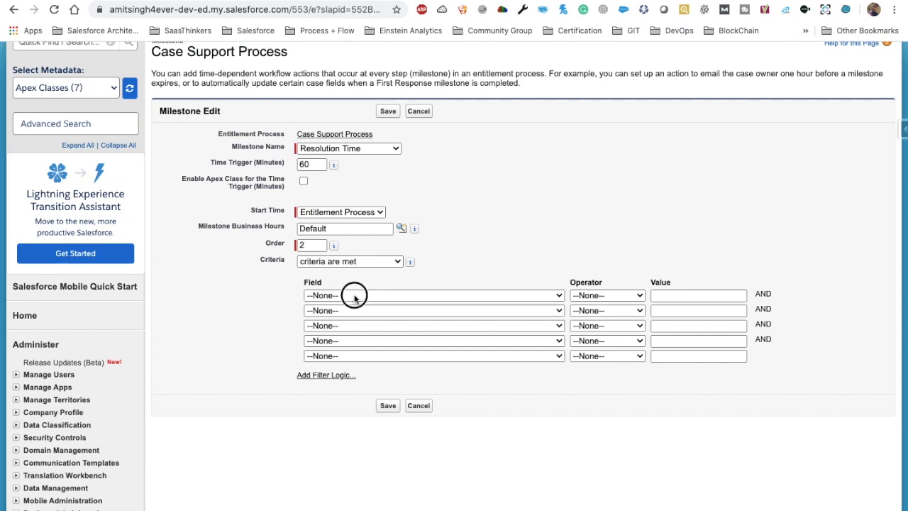
Add the criterion Case: Priority equals High to the Resolution Time milestone and save it.
click(354, 298)
scroll(354, 293, down, 10)
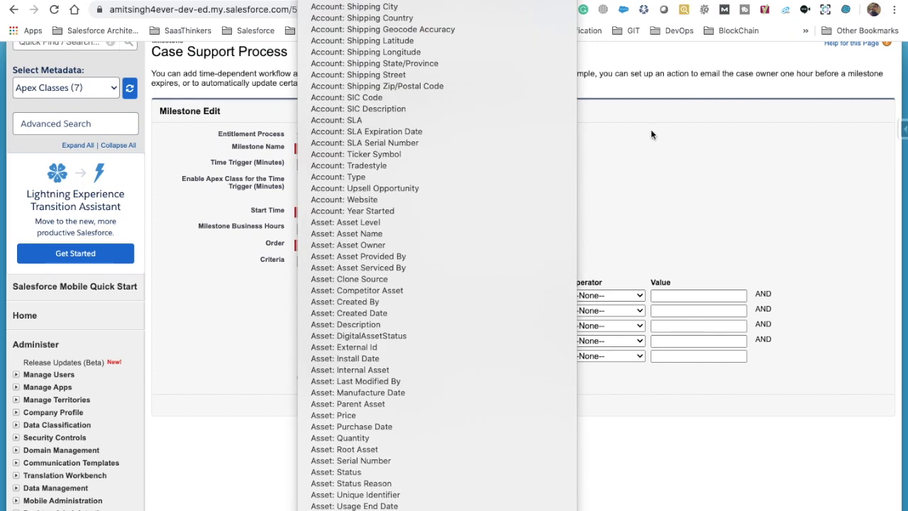
click(608, 141)
click(337, 296)
scroll(390, 443, down, 5)
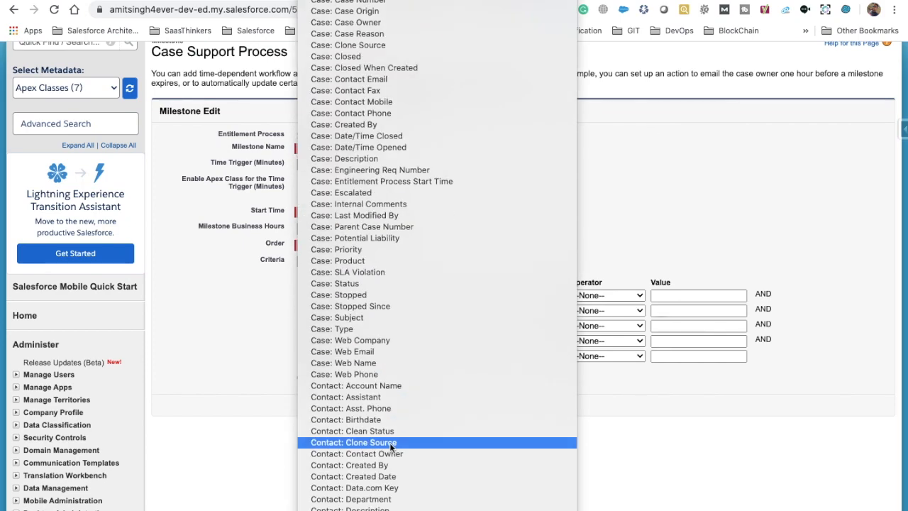
click(368, 251)
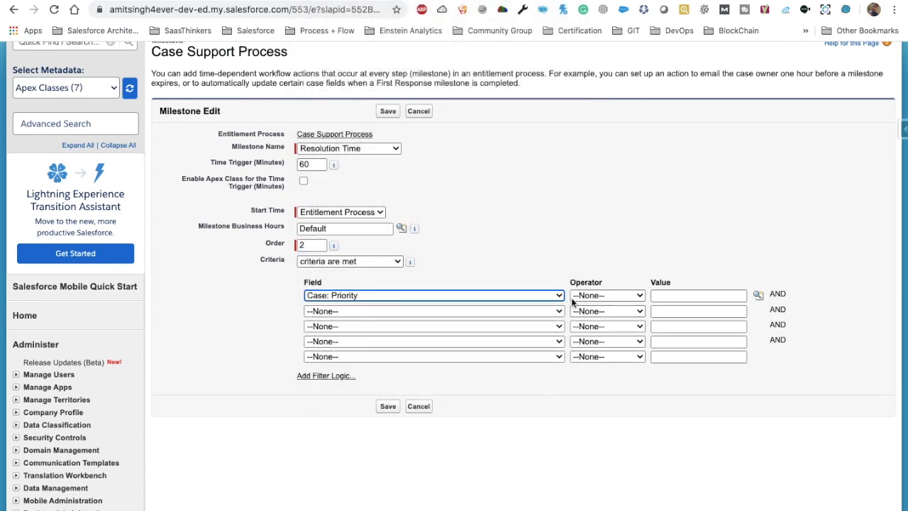
click(573, 296)
click(601, 306)
click(757, 296)
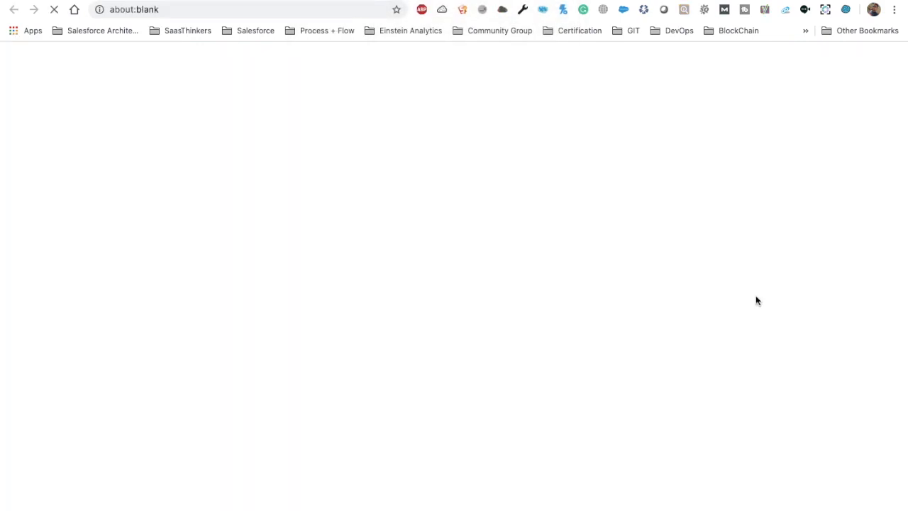
click(443, 83)
click(392, 111)
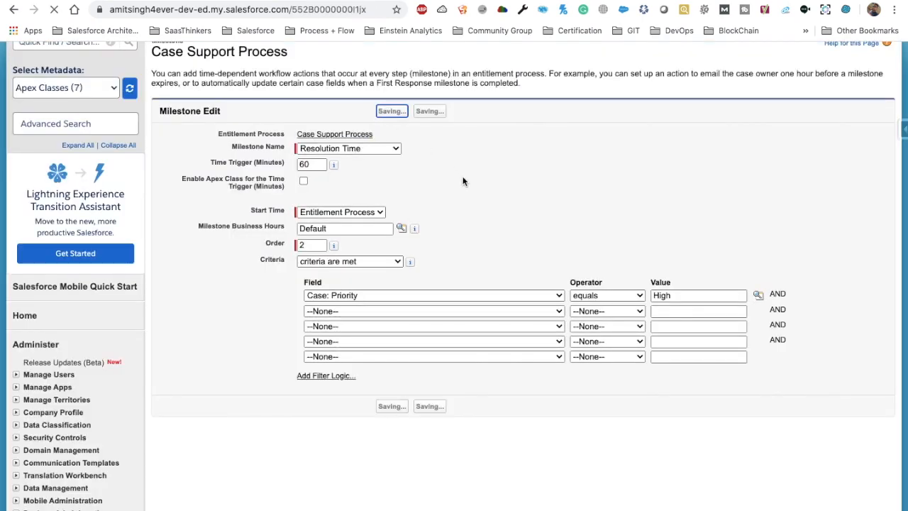
Start a new milestone on the Case Support Process, choose Wating on Customers as its name, and set the time trigger to 69 minutes.
scroll(462, 181, down, 3)
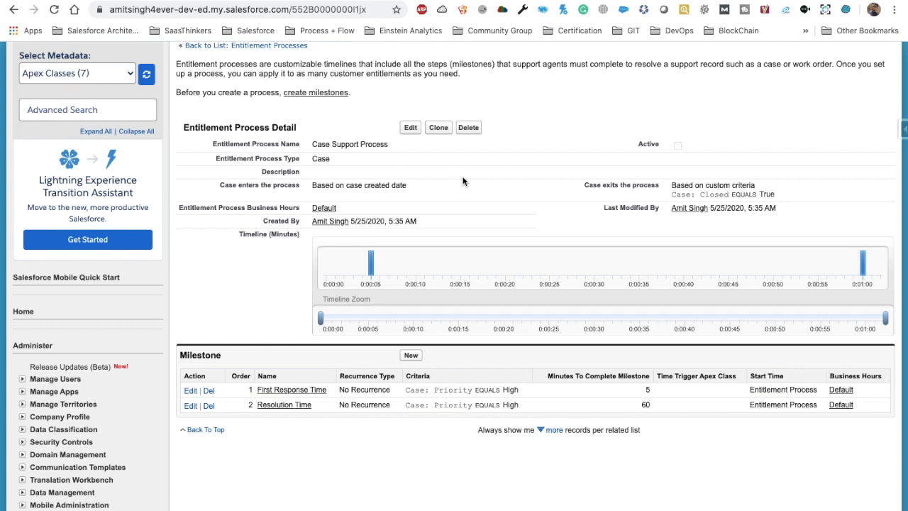
click(409, 358)
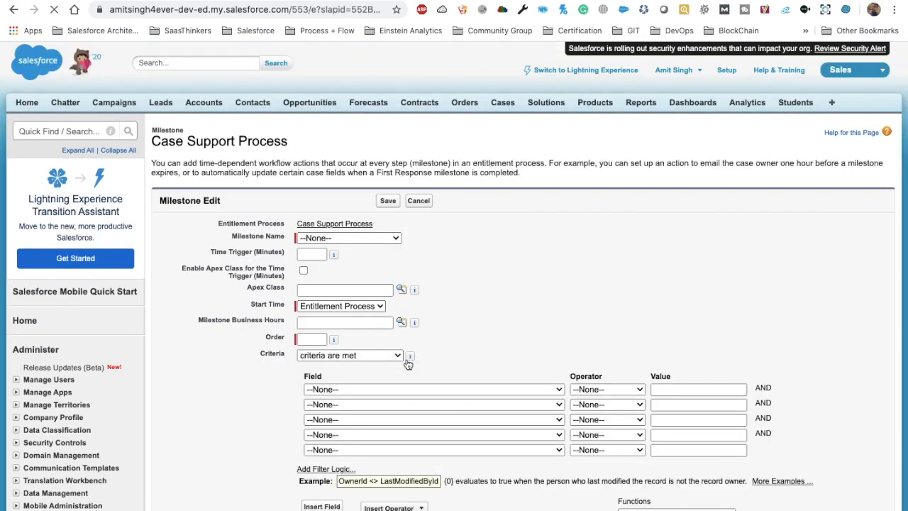
click(362, 238)
click(366, 271)
click(313, 253)
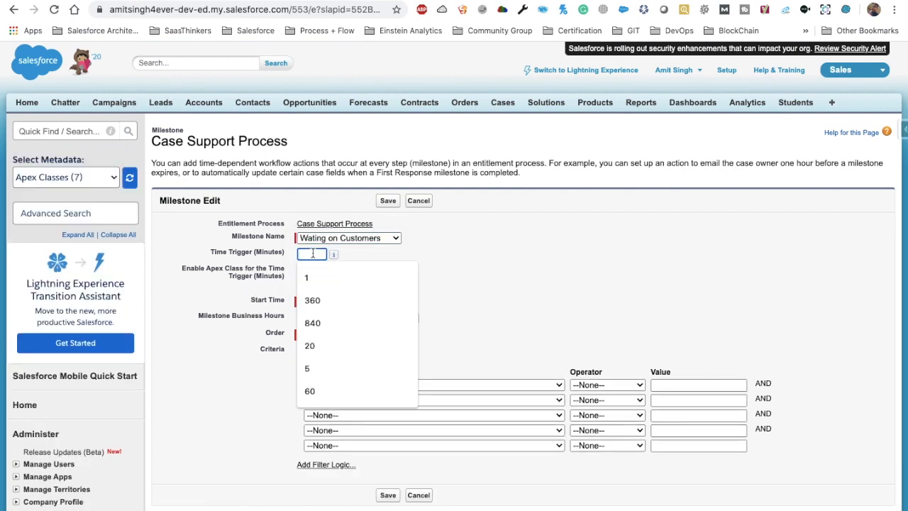
key(Escape)
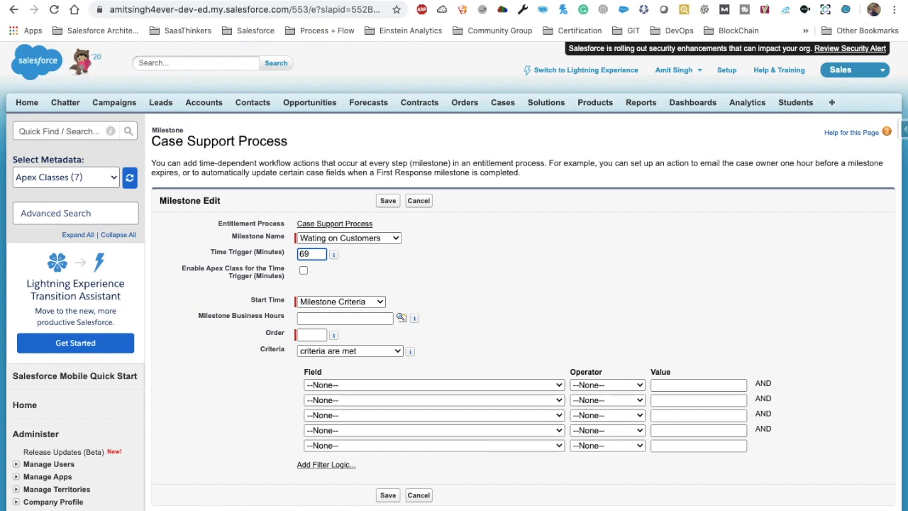
Set the Wating on Customers milestone's time trigger to 120 minutes.
text(120)
click(429, 263)
scroll(429, 262, down, 1)
double_click(318, 229)
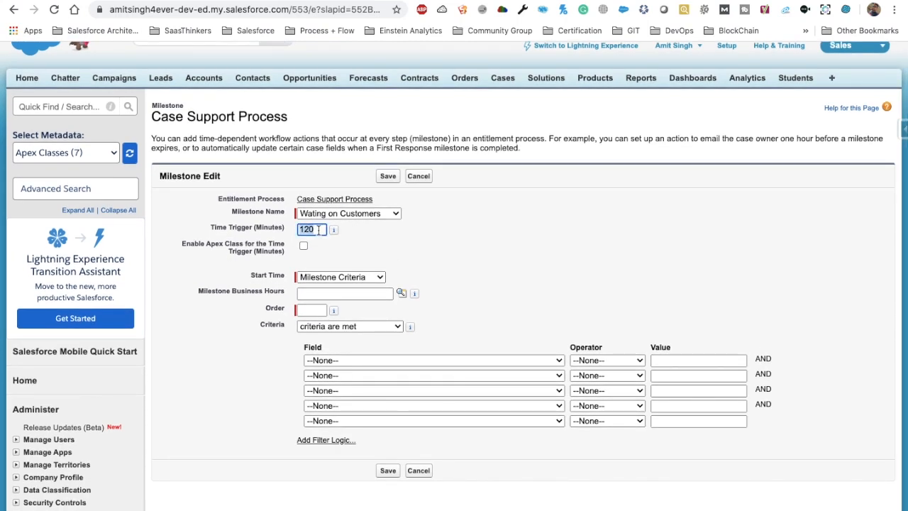
click(408, 251)
Set the Wating on Customers milestone's business hours to Default and its order to 3.
click(401, 293)
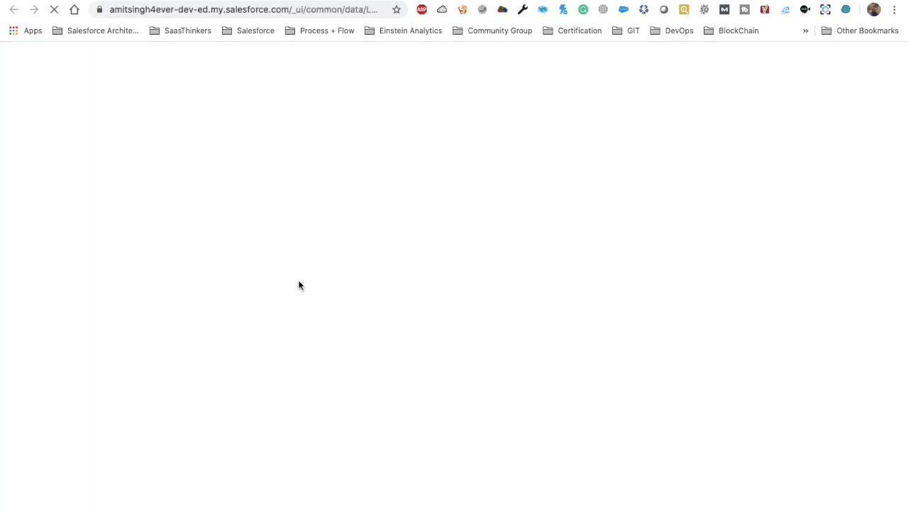
click(22, 166)
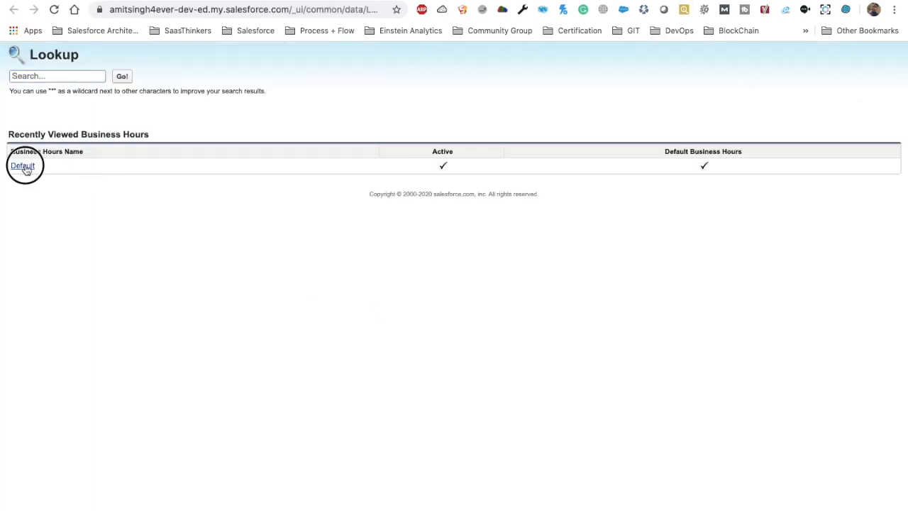
click(312, 310)
text(3)
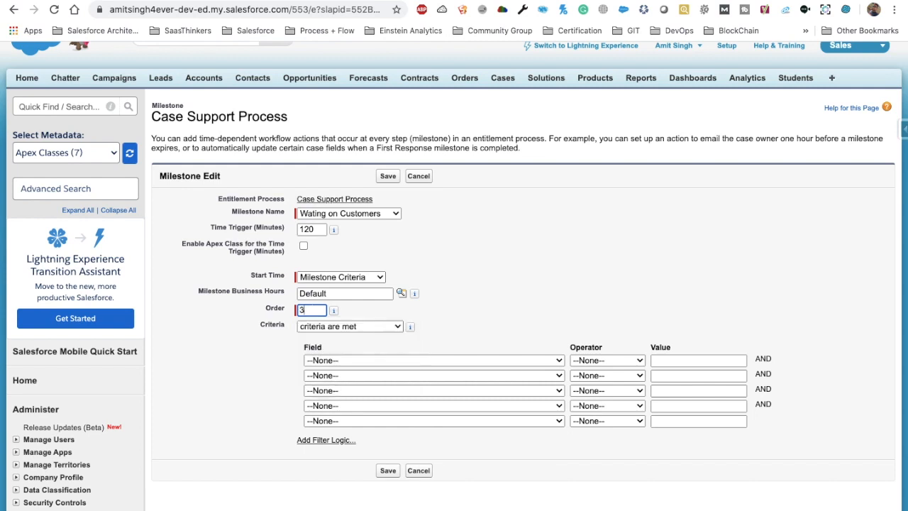
Add the criterion Case: Status equals Working to the Wating on Customers milestone and save it.
click(401, 360)
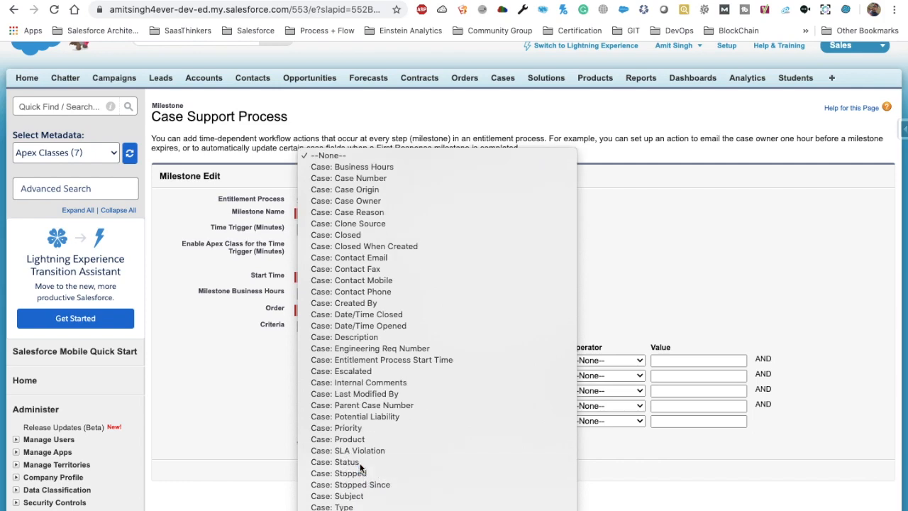
click(361, 462)
click(607, 360)
click(589, 371)
click(756, 359)
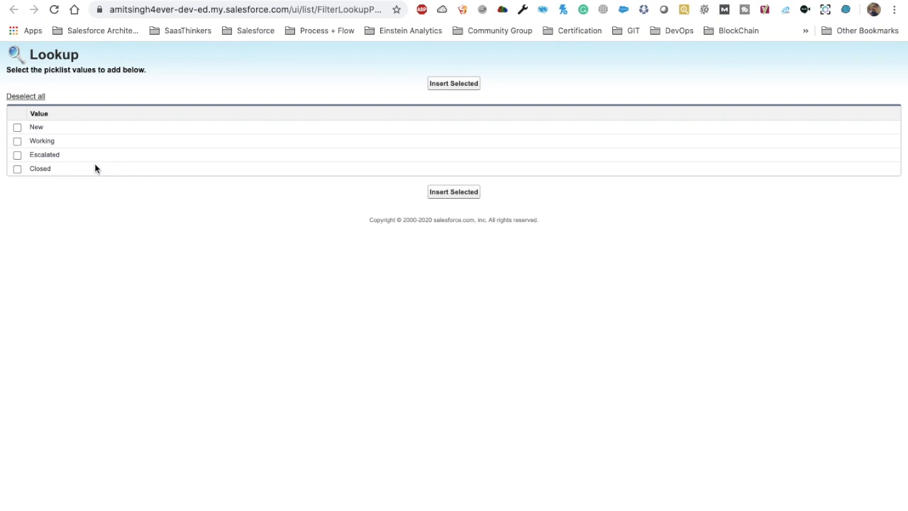
click(39, 141)
click(458, 84)
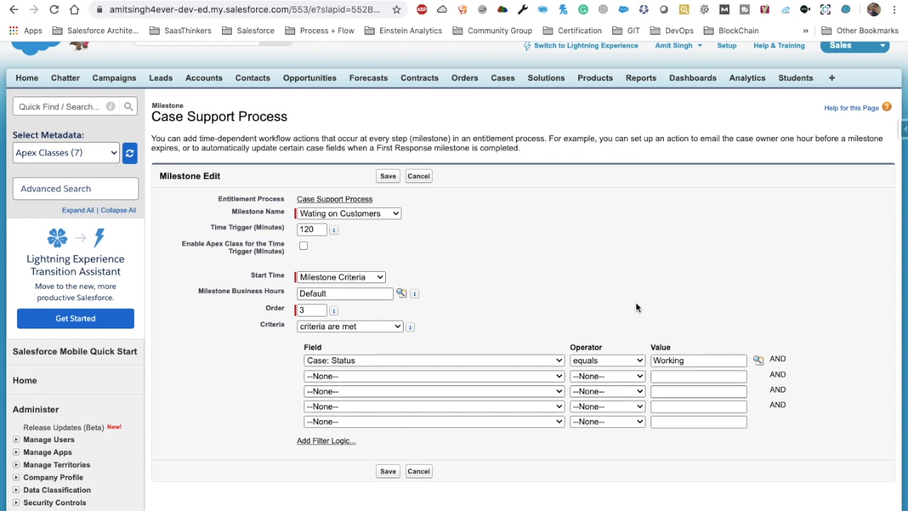
click(388, 177)
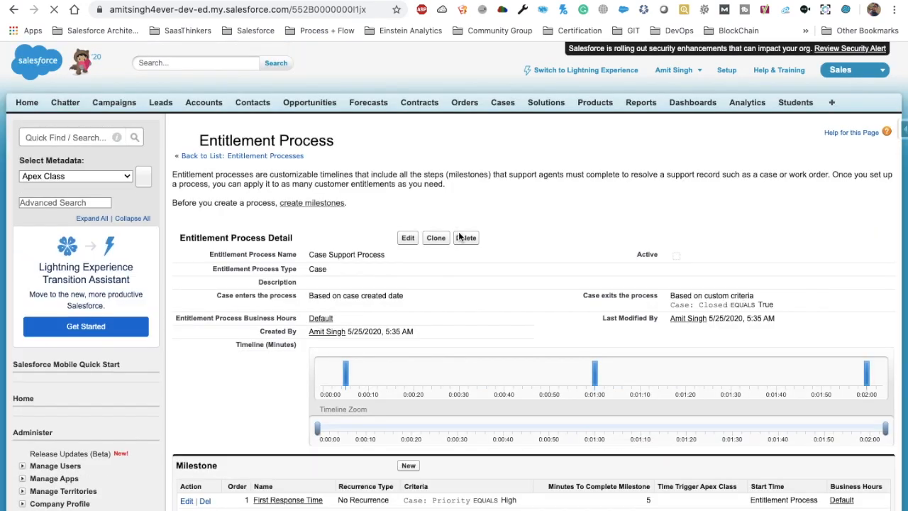
Review the Case Support Process milestones, and examine the success, warning and violation action sections of the First Response Time milestone.
scroll(458, 237, down, 3)
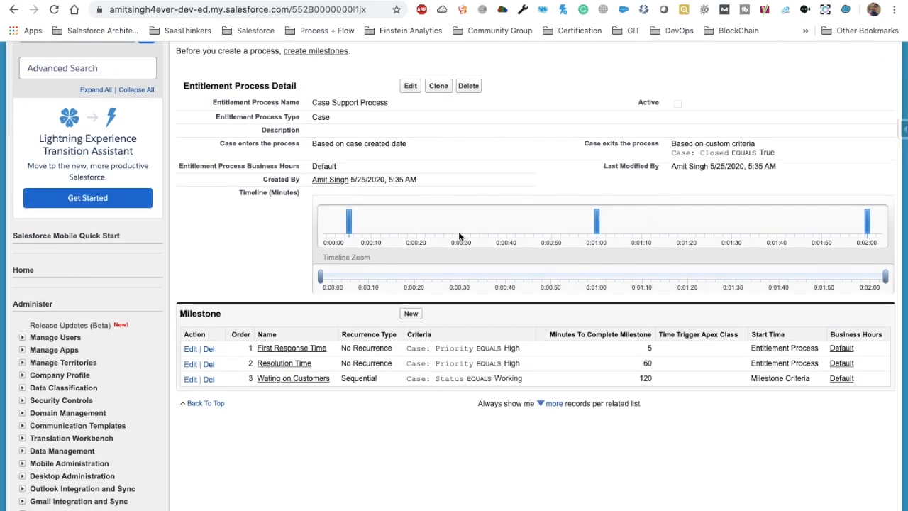
scroll(458, 236, up, 2)
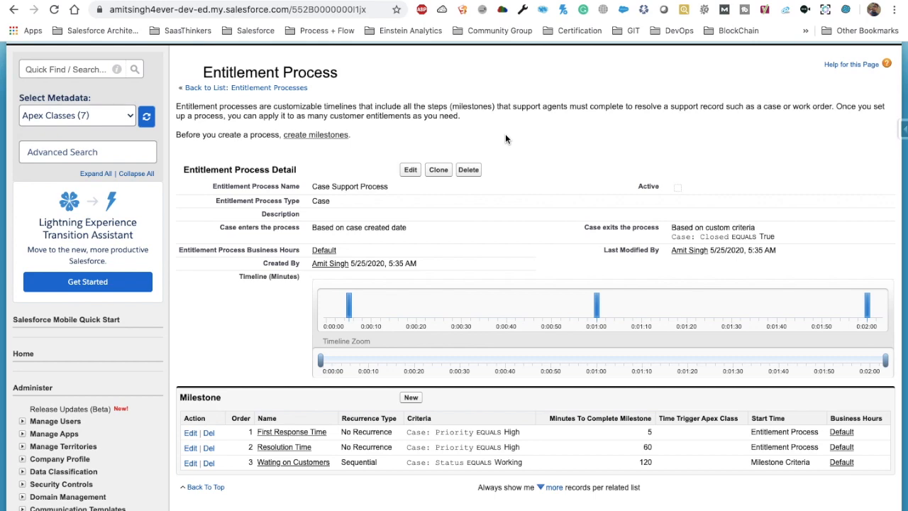
scroll(505, 134, down, 2)
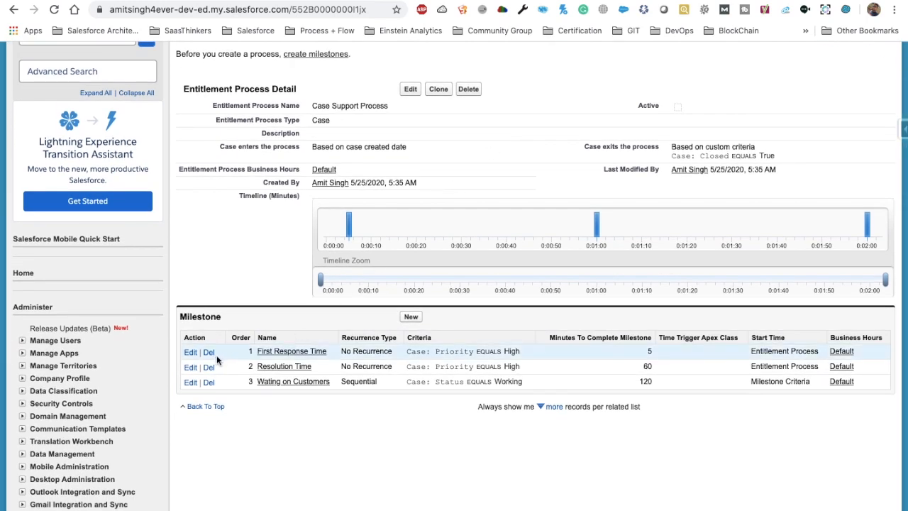
click(271, 352)
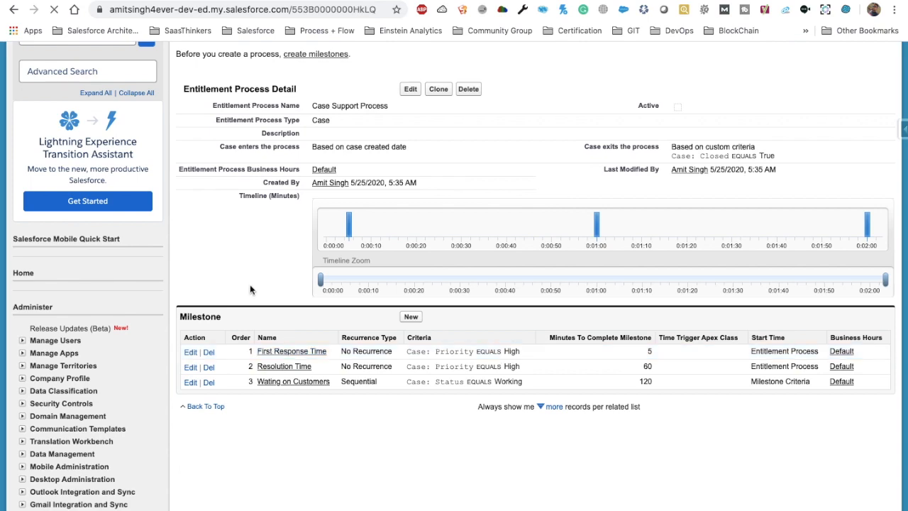
scroll(250, 289, down, 4)
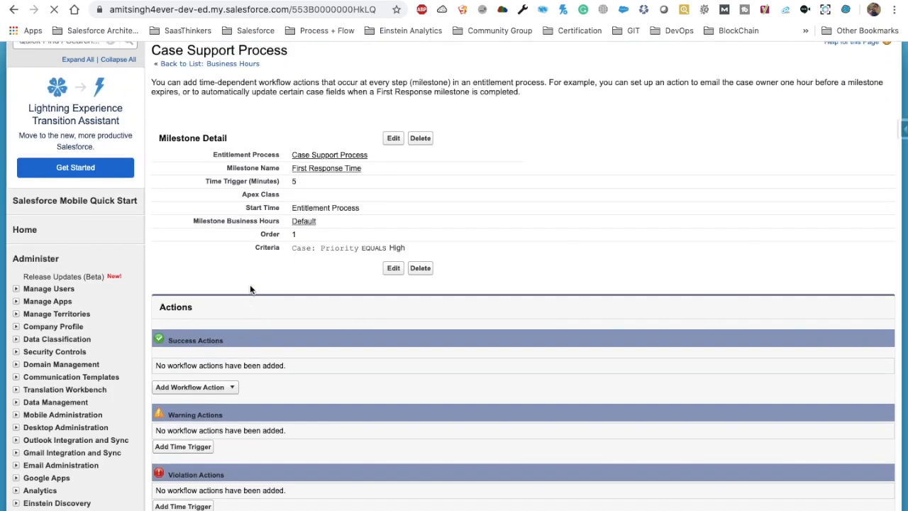
scroll(249, 288, down, 2)
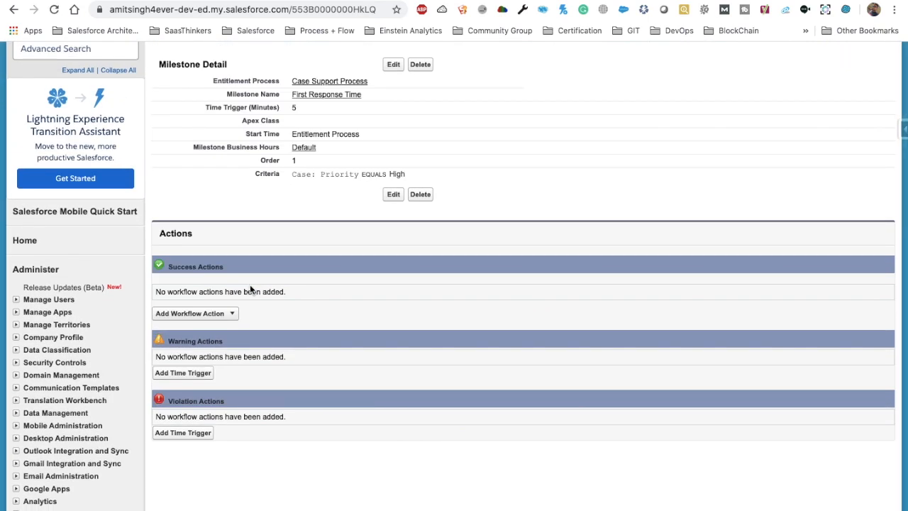
scroll(250, 288, up, 1)
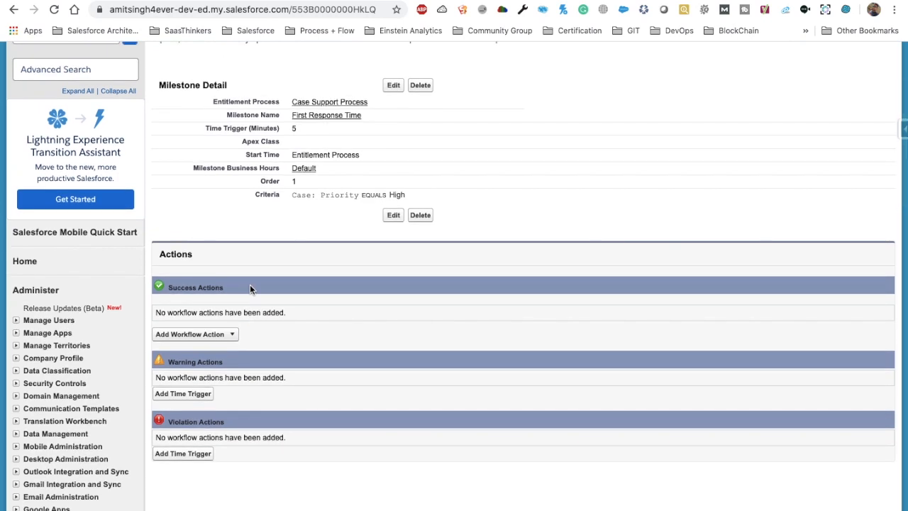
triple_click(192, 289)
click(232, 285)
triple_click(193, 290)
scroll(193, 290, down, 2)
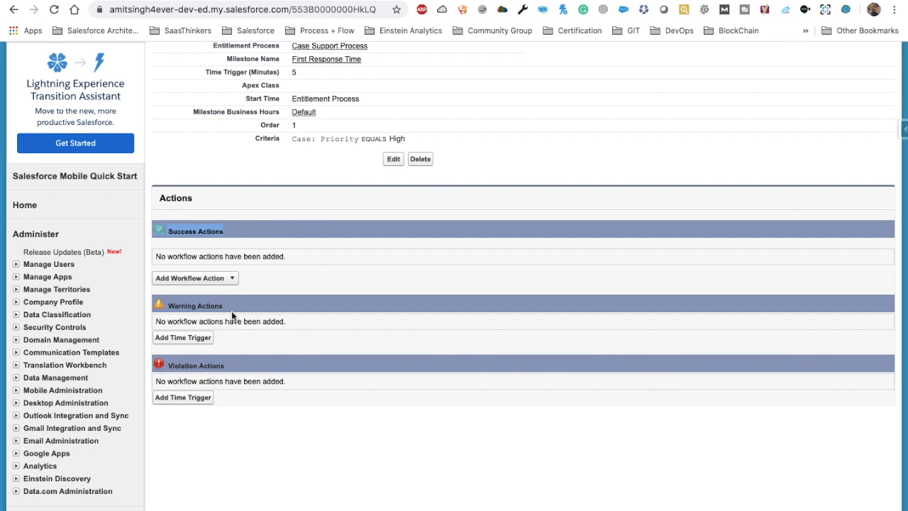
triple_click(185, 365)
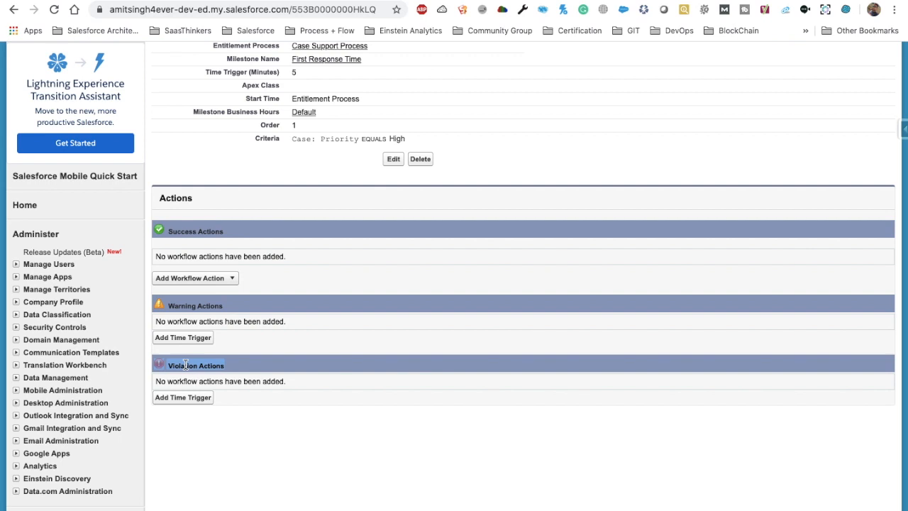
click(207, 366)
scroll(208, 366, up, 5)
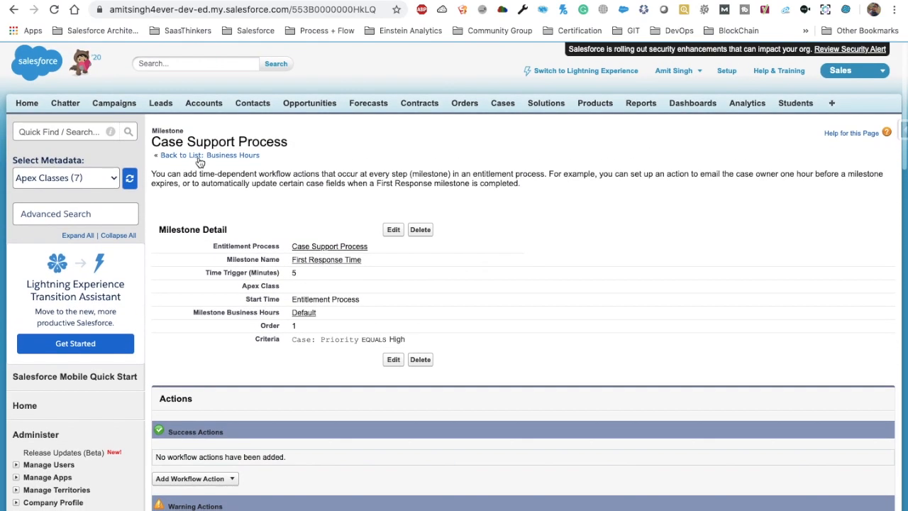
Return to the Case Support Process and look through the action sections of its Wating on Customers milestone.
click(200, 156)
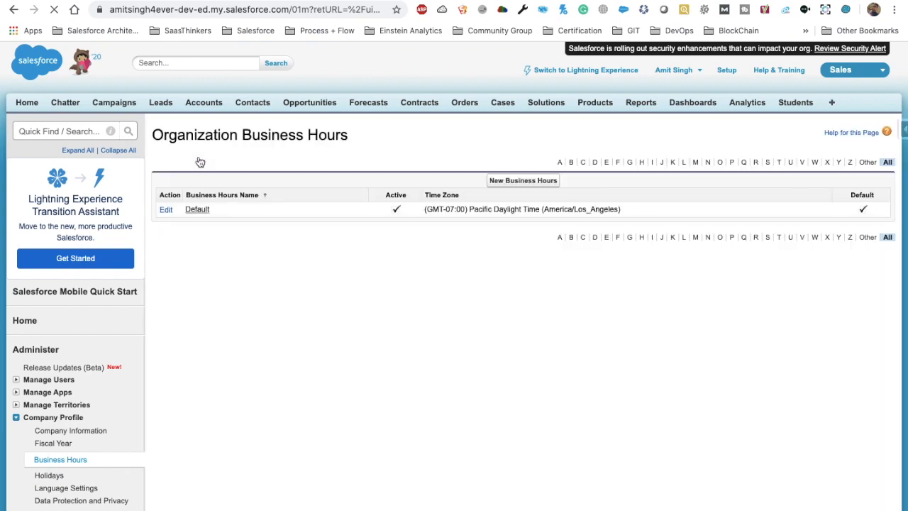
click(13, 10)
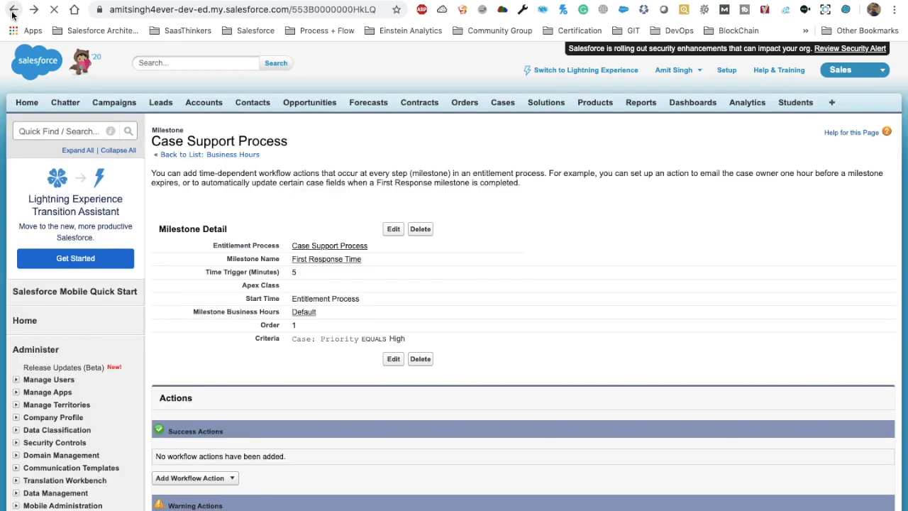
click(13, 10)
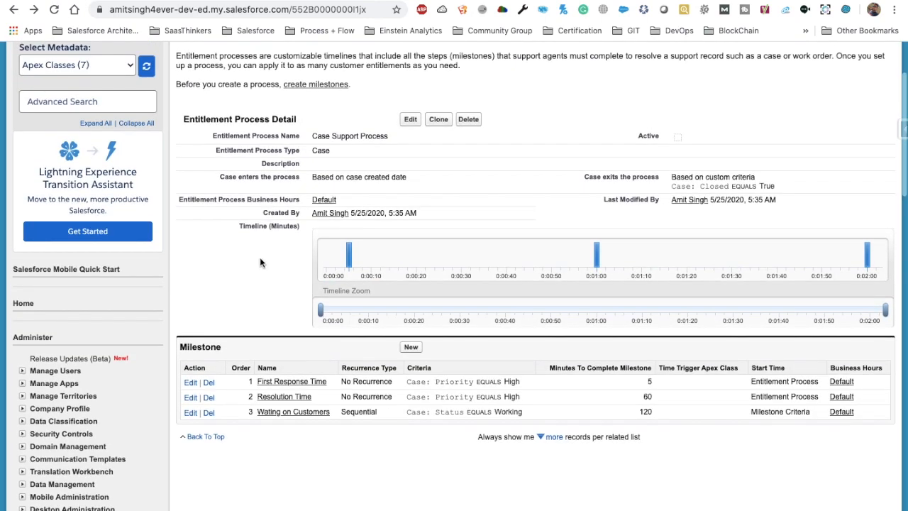
click(273, 414)
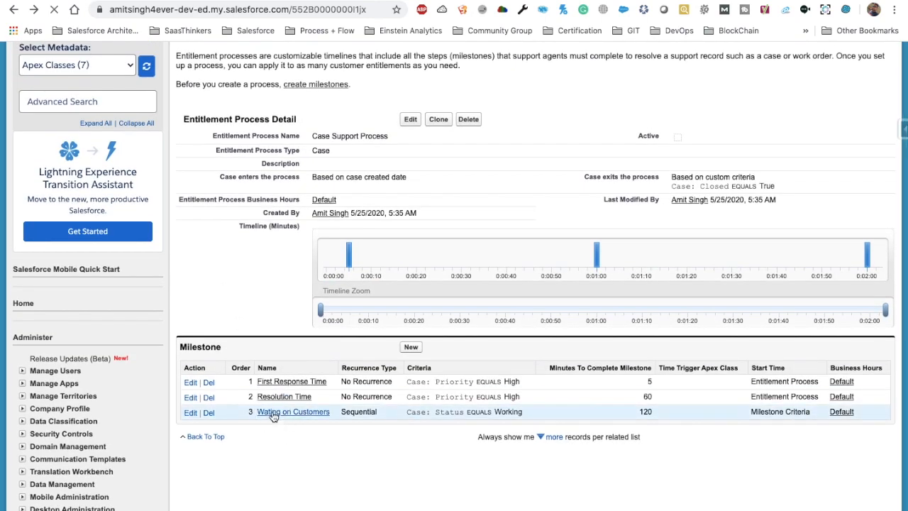
scroll(274, 416, down, 3)
scroll(274, 417, down, 1)
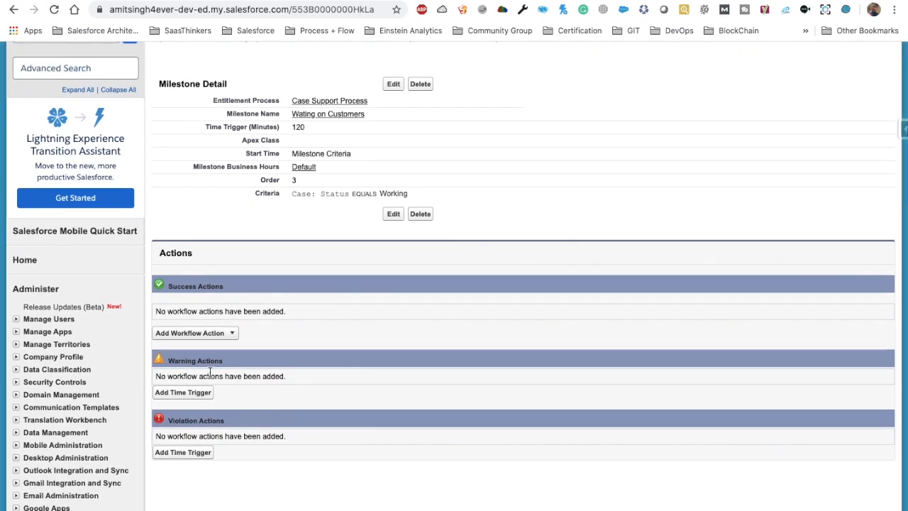
click(14, 9)
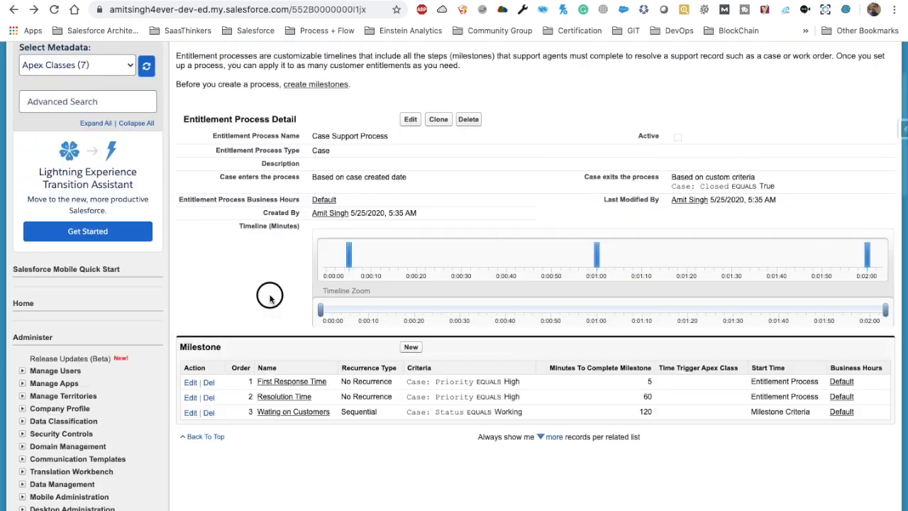
Add a time trigger of 1 minute before First Response Time to that milestone's warning actions and save it.
click(291, 382)
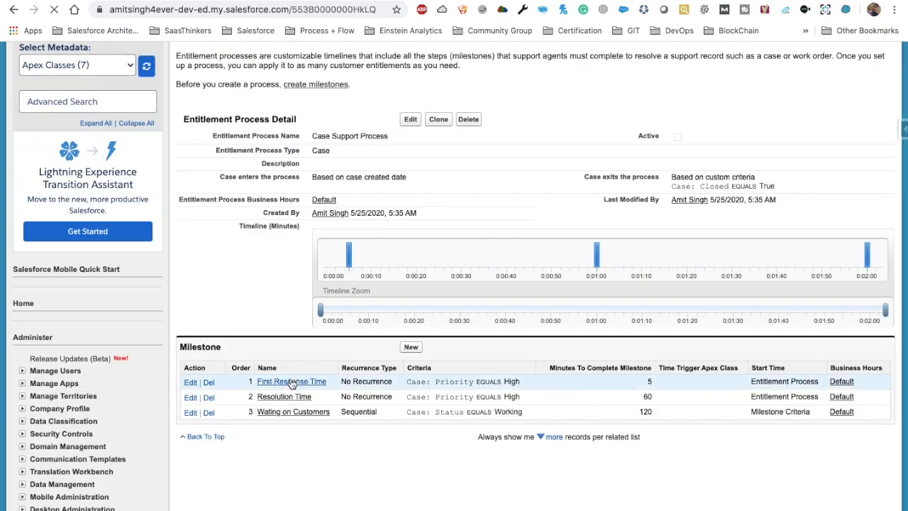
scroll(329, 333, down, 5)
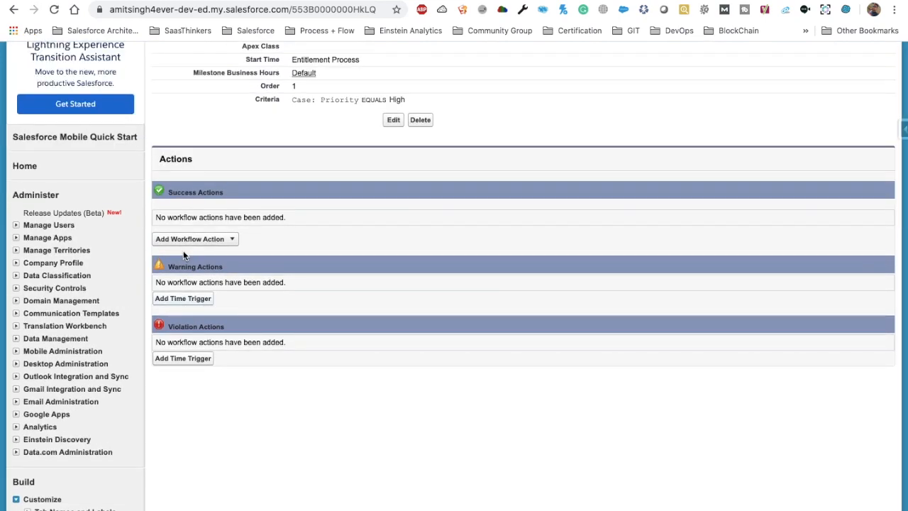
click(190, 239)
click(182, 302)
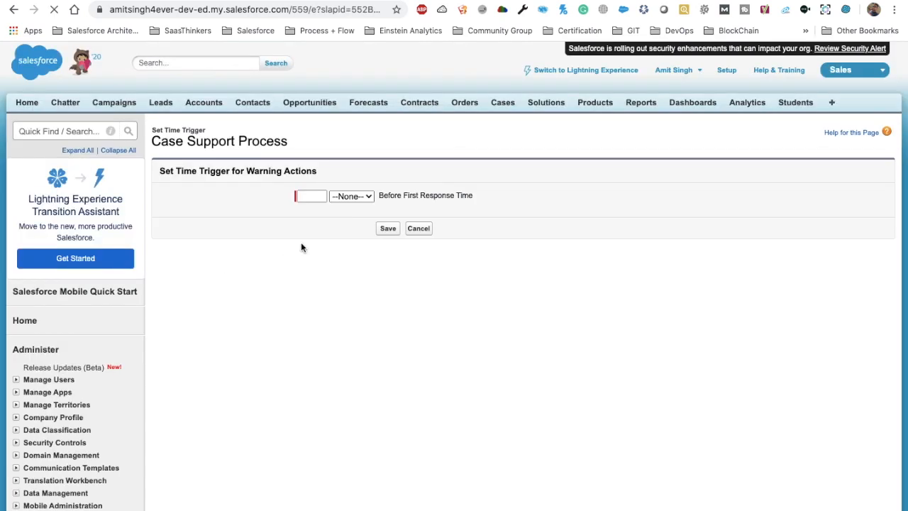
click(313, 195)
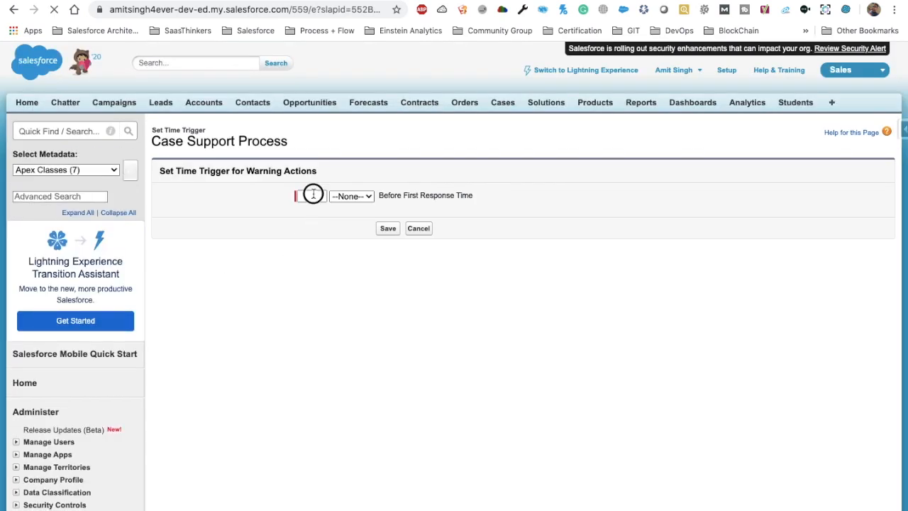
text(1)
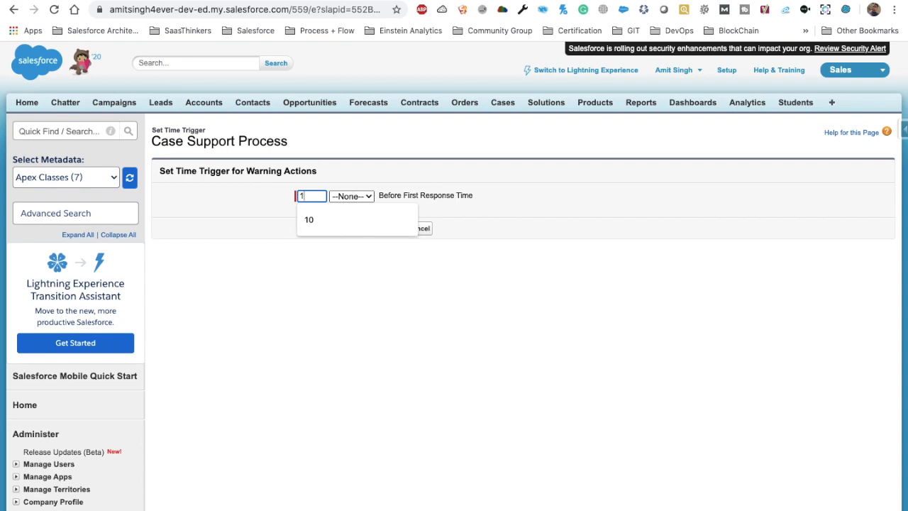
click(361, 195)
click(362, 206)
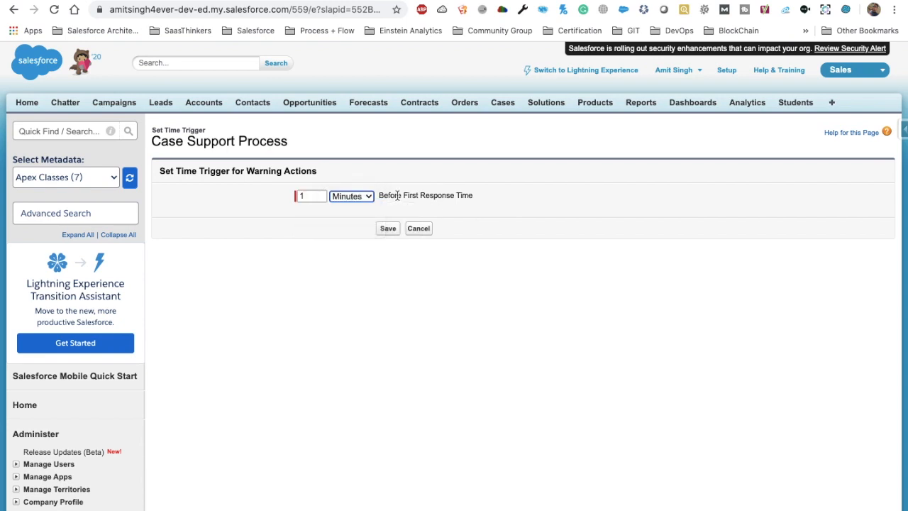
click(385, 227)
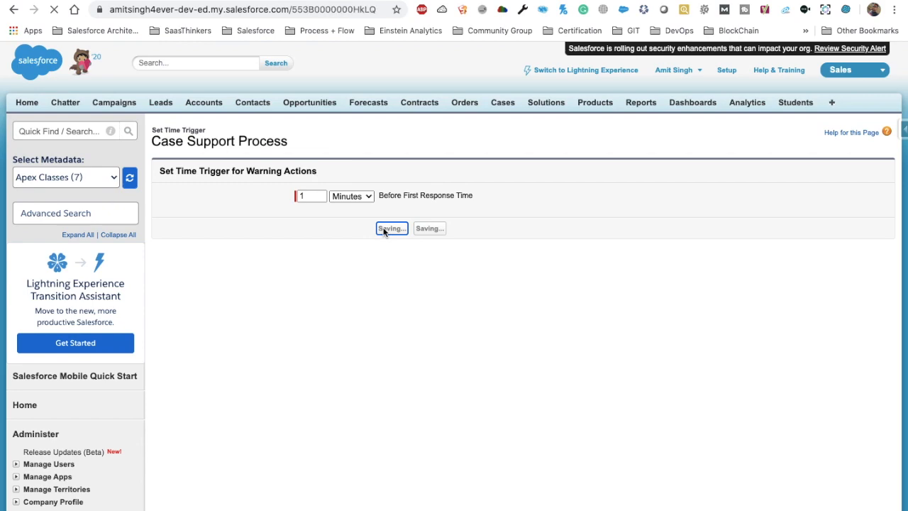
Start a new email alert on the 1 Minute Before warning trigger, with the description "Your Milestone is Approching" and the matching unique name.
scroll(345, 293, down, 5)
scroll(344, 298, down, 2)
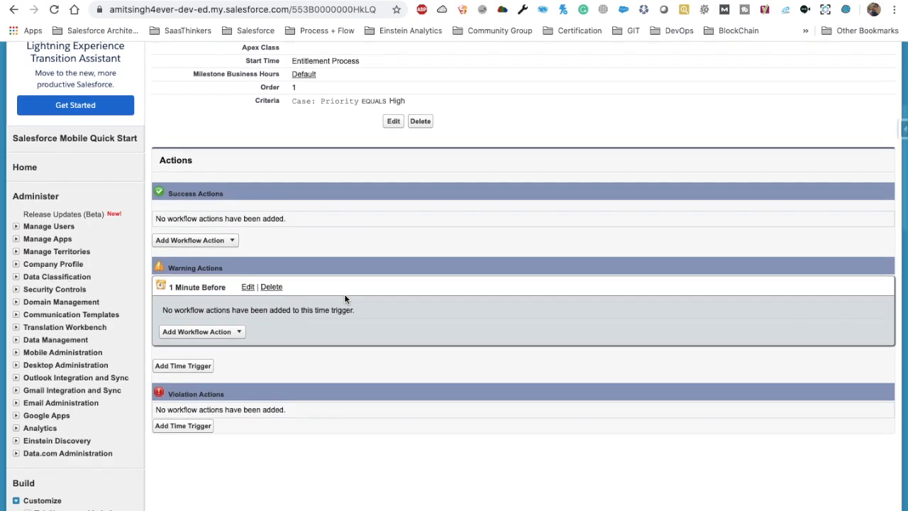
click(203, 296)
click(208, 323)
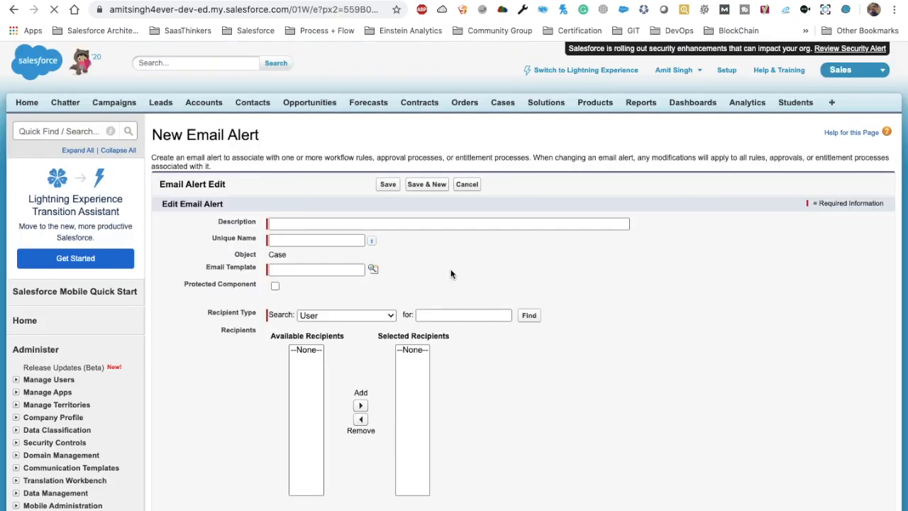
click(308, 222)
click(334, 247)
triple_click(314, 223)
key(BackSpace)
text(Your Milestone is Approca)
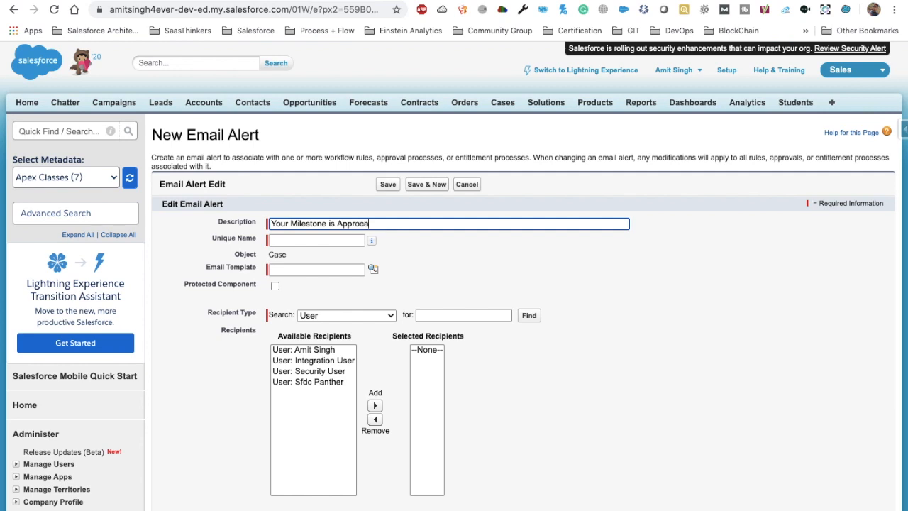
key(BackSpace)
text(hing)
key(Tab)
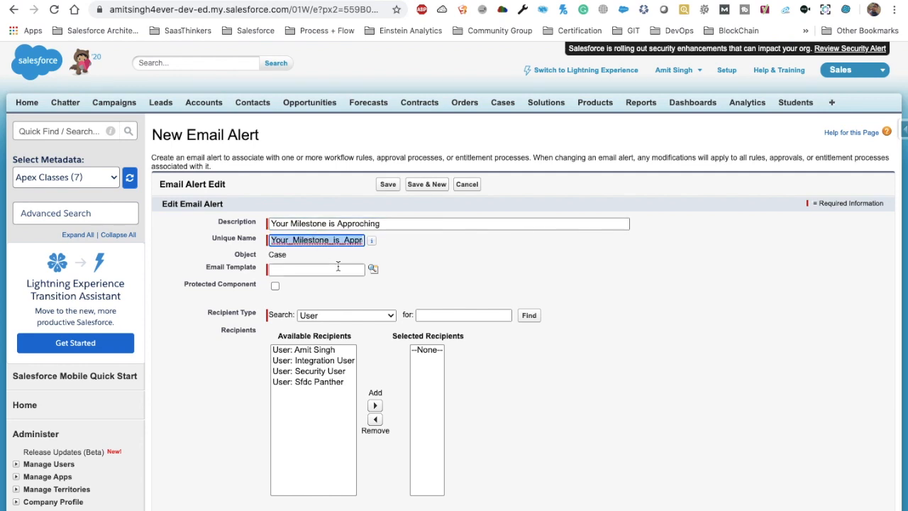
Assign the "Marketing: Product Inquiry Response" email template to the new email alert.
click(306, 269)
click(372, 269)
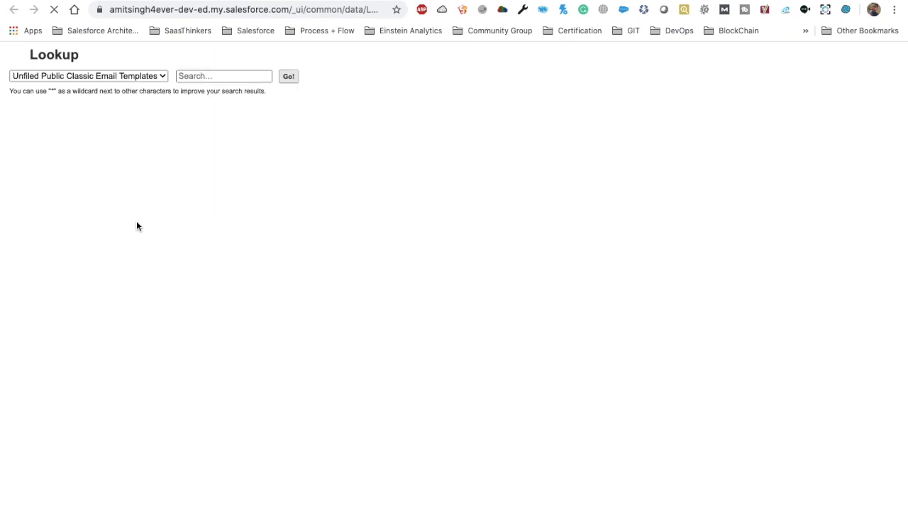
click(85, 165)
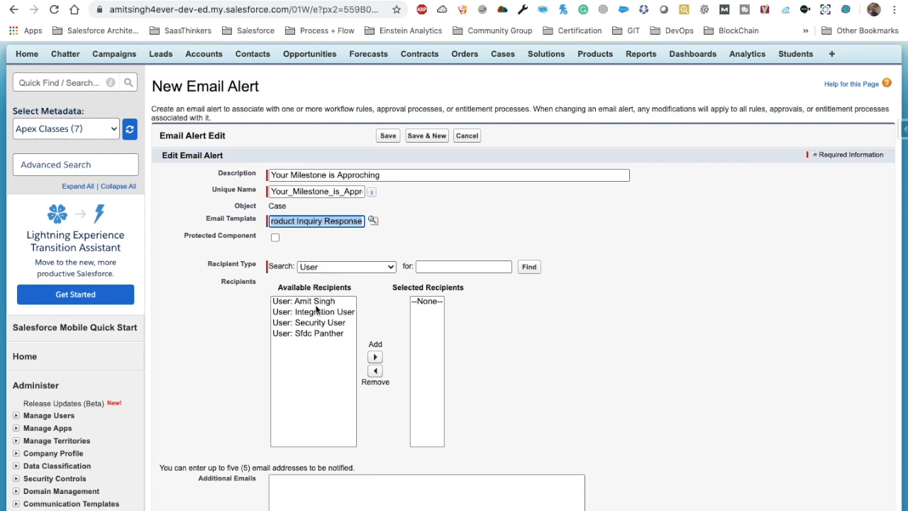
Set the alert's recipient type to Owner, add Case Owner to the selected recipients and save the email alert.
click(324, 267)
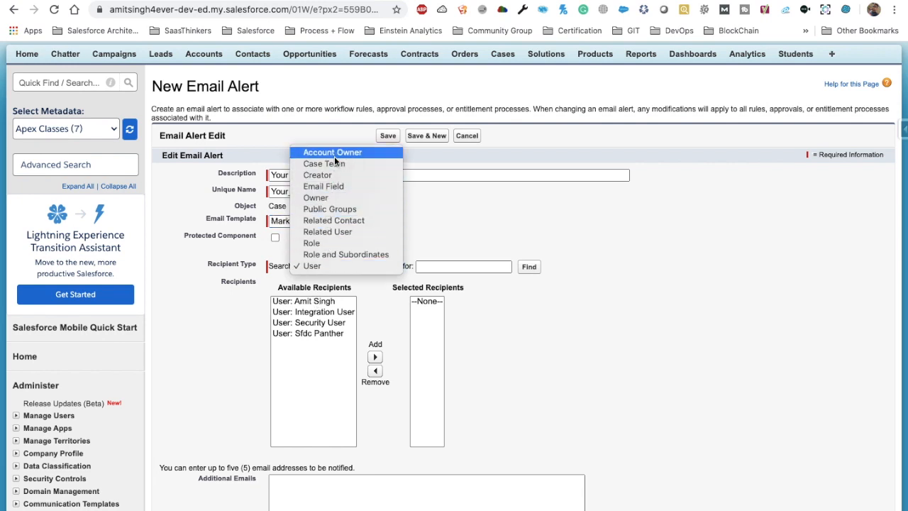
click(336, 198)
click(323, 319)
click(361, 356)
scroll(359, 357, down, 2)
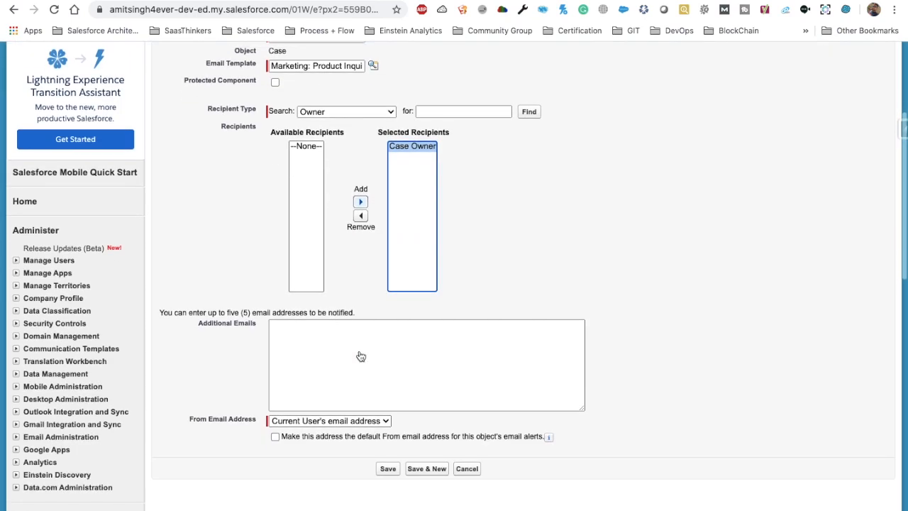
click(387, 465)
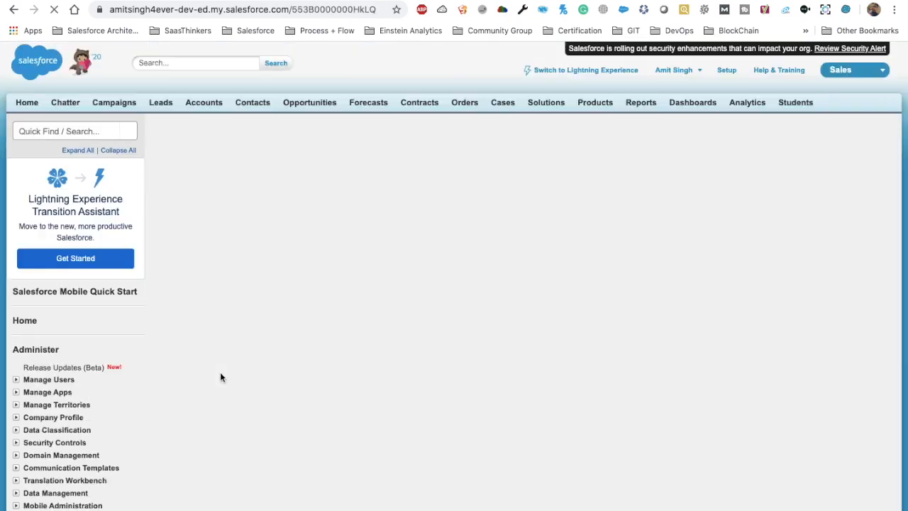
Add a time trigger of 1 minute after First Response Time to the milestone's violation actions and save it.
scroll(221, 377, down, 2)
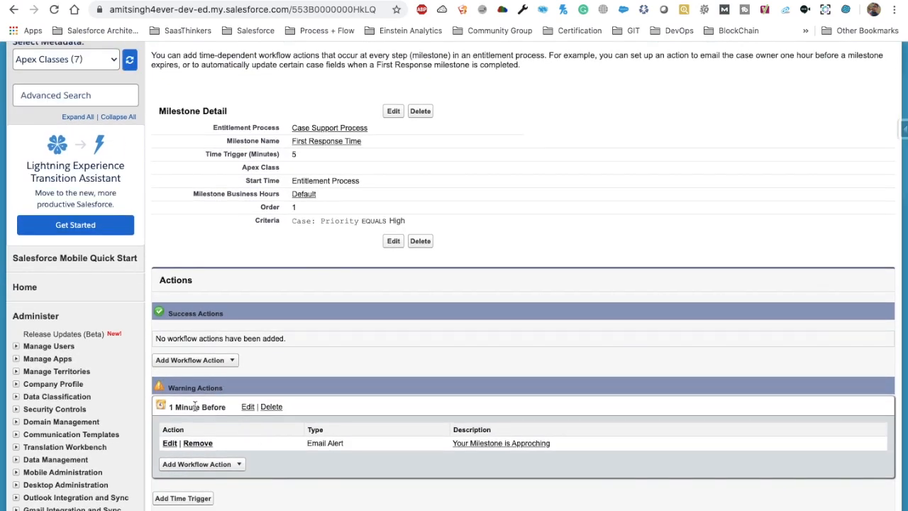
scroll(192, 379, down, 3)
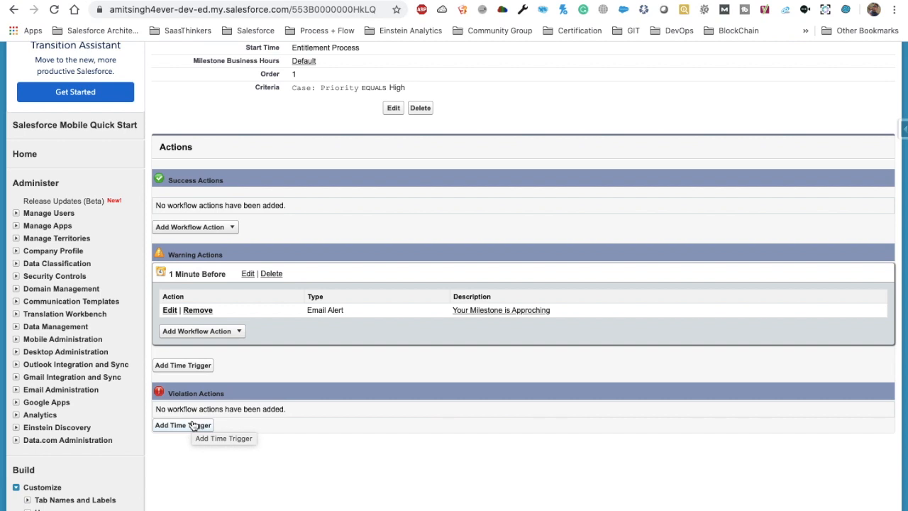
click(192, 424)
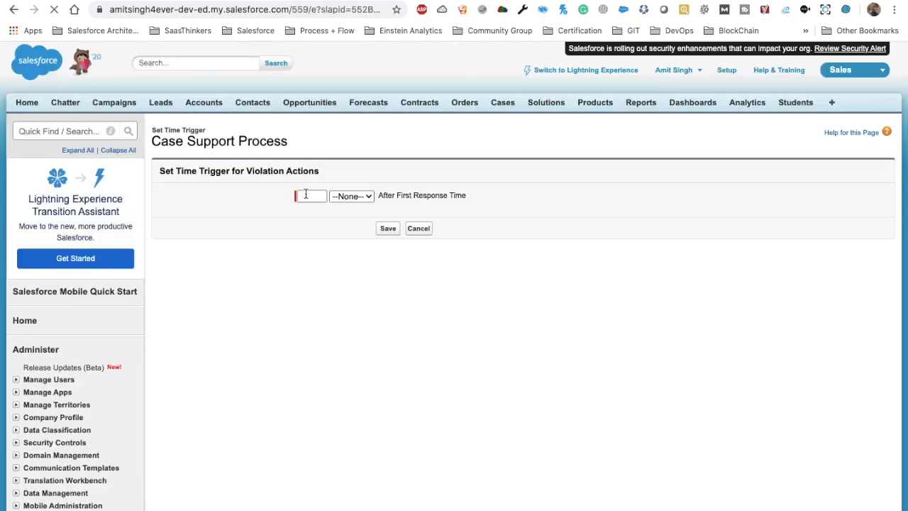
click(306, 195)
text(1)
click(351, 196)
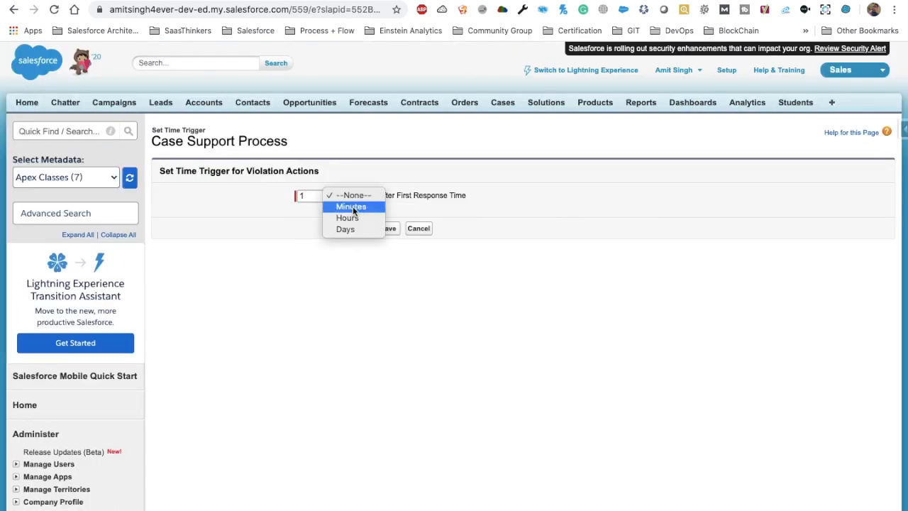
click(352, 207)
click(375, 196)
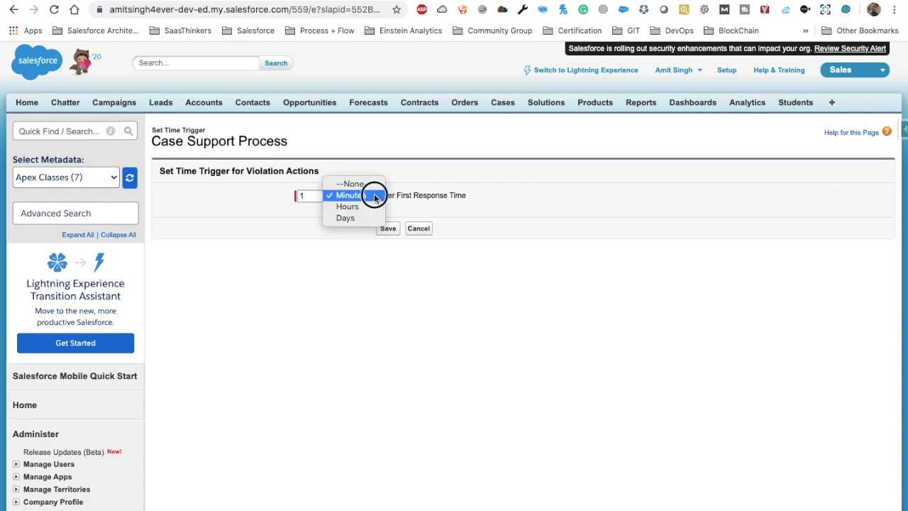
click(458, 200)
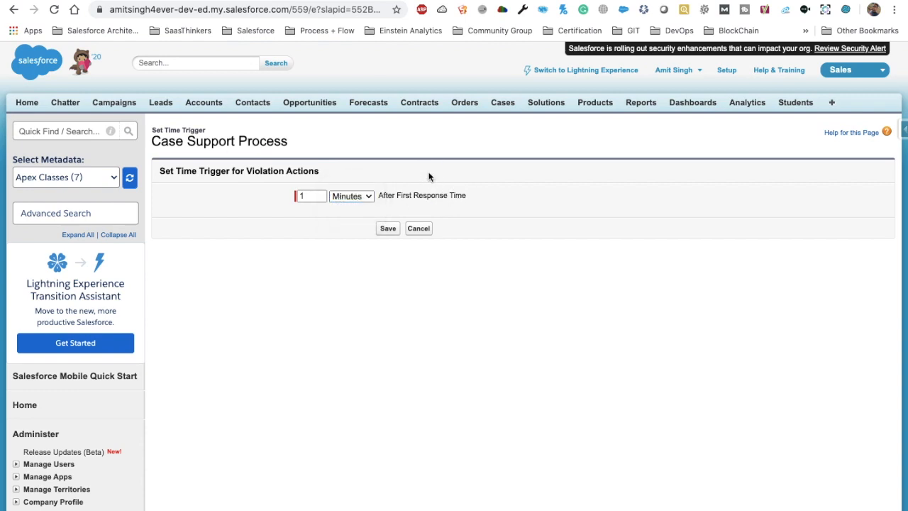
click(387, 227)
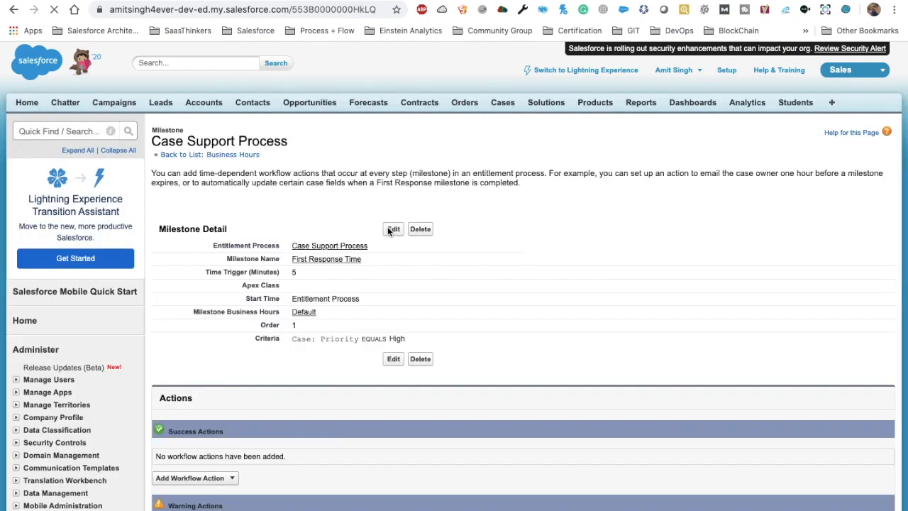
Start a new field update on the 1 Minute After violation trigger, named "Update Description", with Description as the field to update.
scroll(387, 228, down, 3)
scroll(224, 412, down, 2)
click(196, 409)
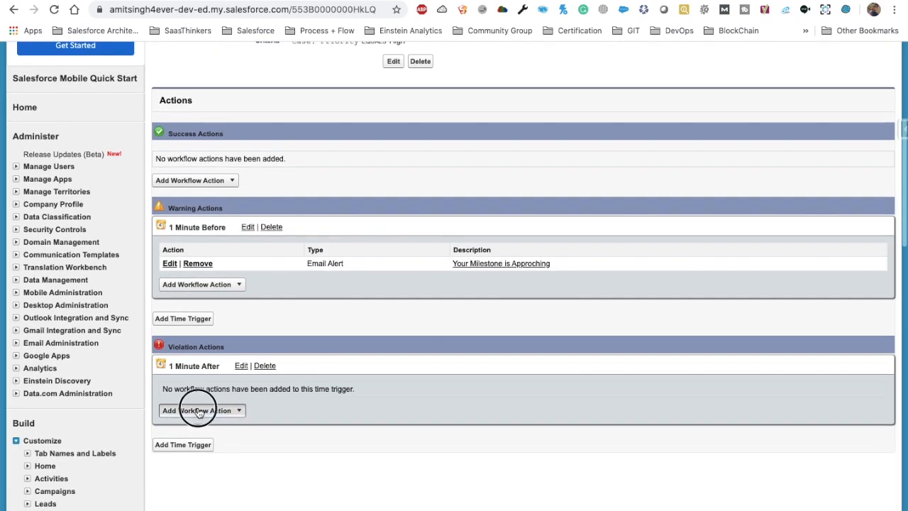
click(212, 451)
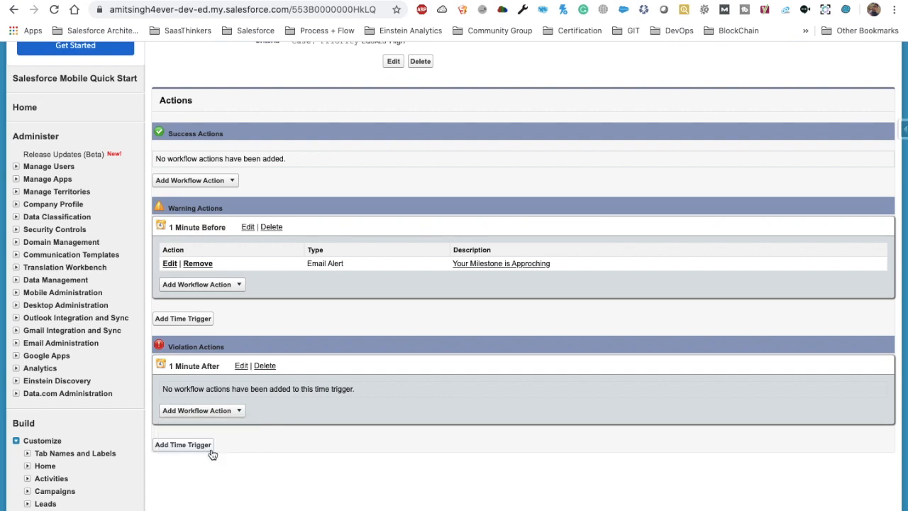
scroll(345, 290, down, 1)
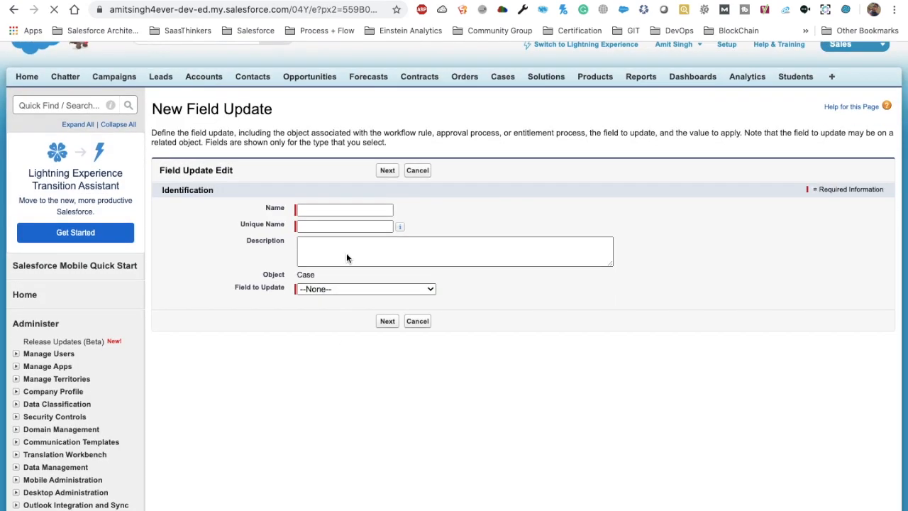
click(343, 209)
text(Update )
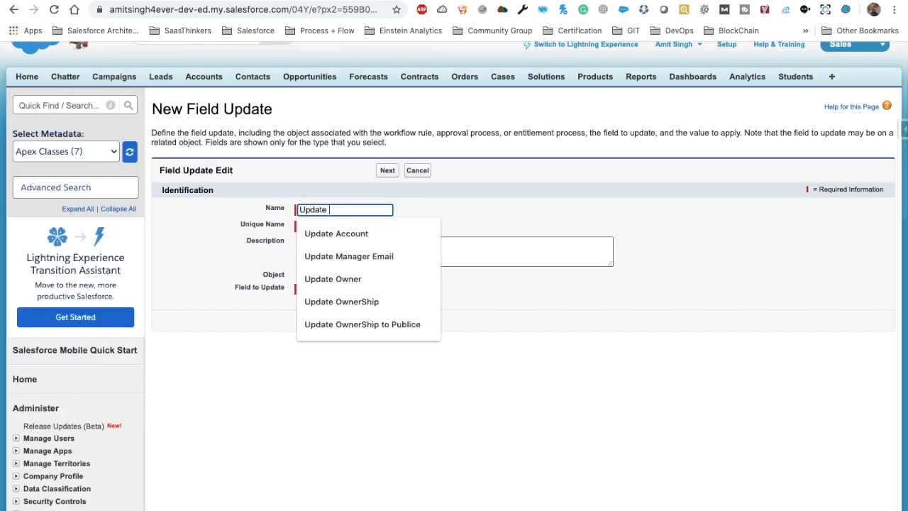
text(Descripto)
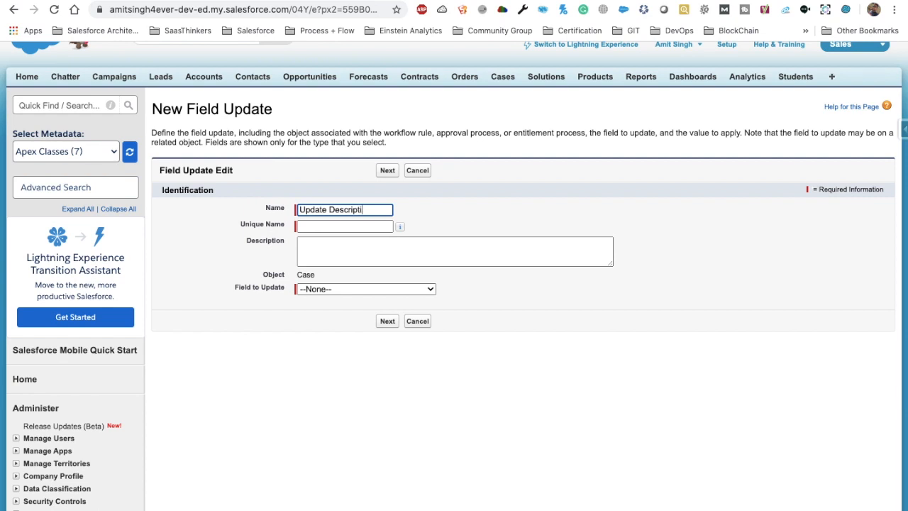
text(on)
key(Tab)
click(359, 290)
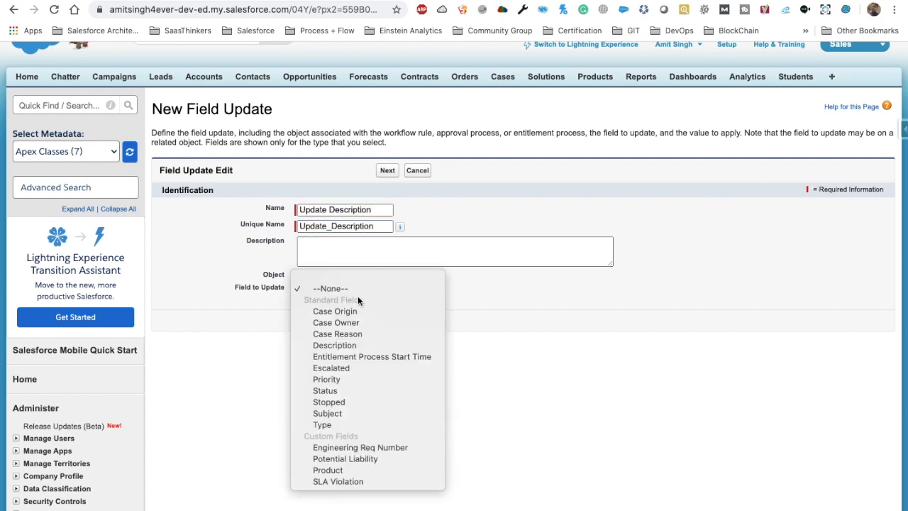
click(349, 346)
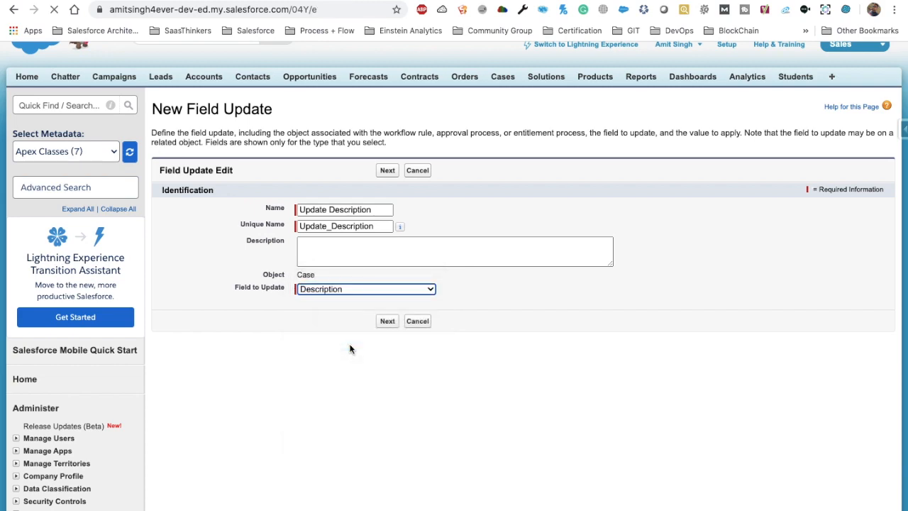
Use a formula with a quoted text string to set the new Description value, and save the field update.
scroll(349, 343, down, 2)
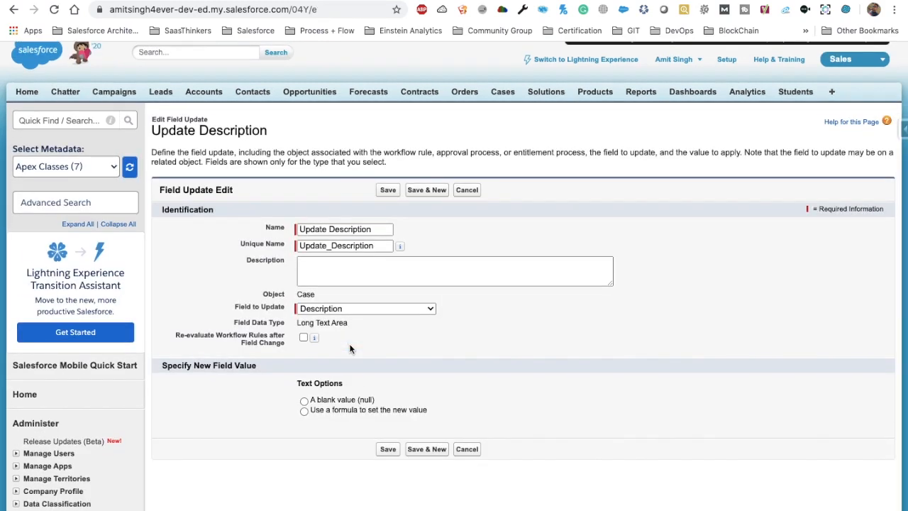
click(324, 360)
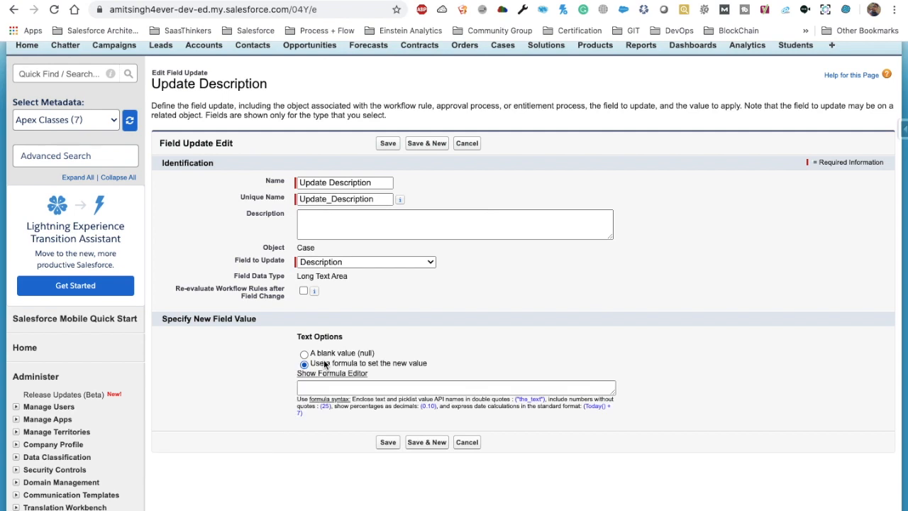
click(333, 384)
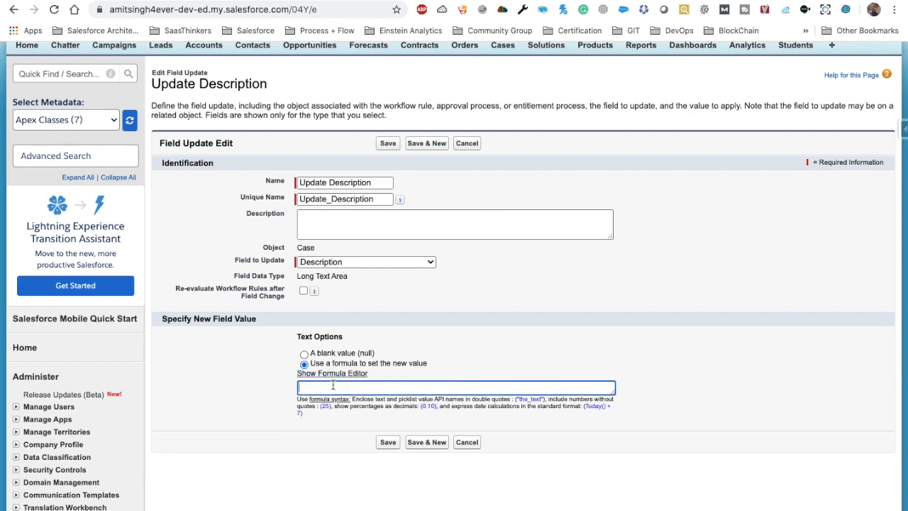
text("Simp;e)
key(BackSpace)
key(BackSpace)
click(387, 441)
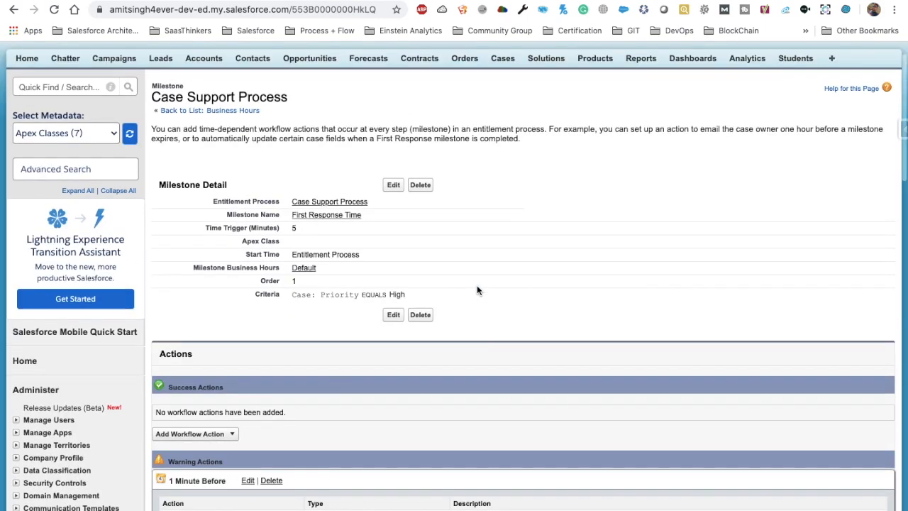
Search the setup for "ent", go to the Entitlement Processes list and open the inactive Case Support Process.
click(14, 10)
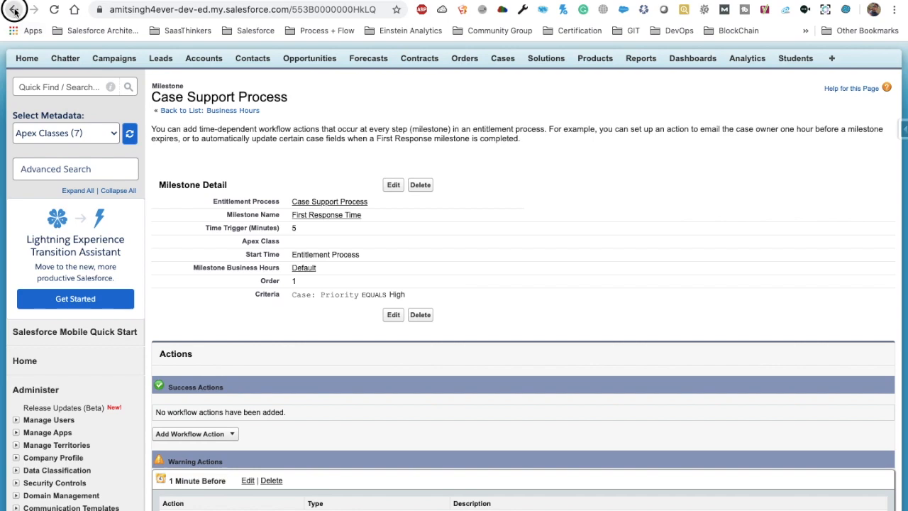
scroll(122, 394, down, 5)
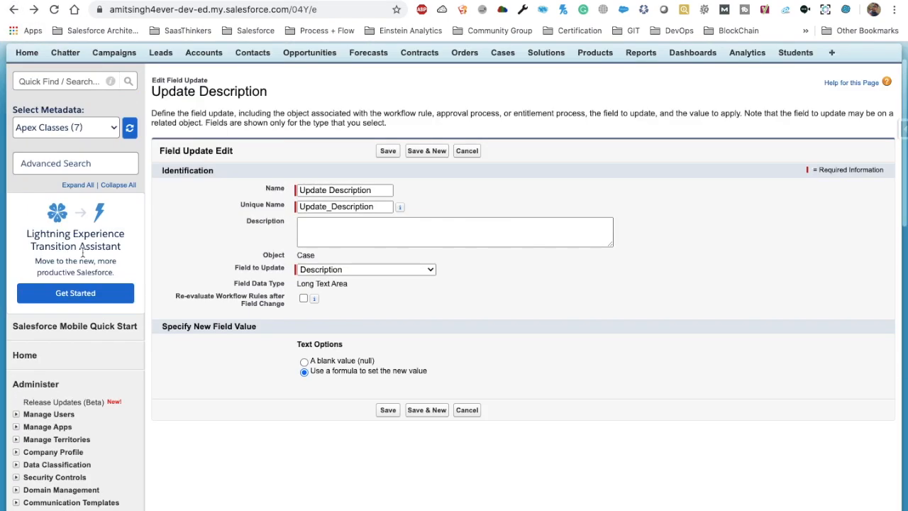
click(63, 82)
text(ent)
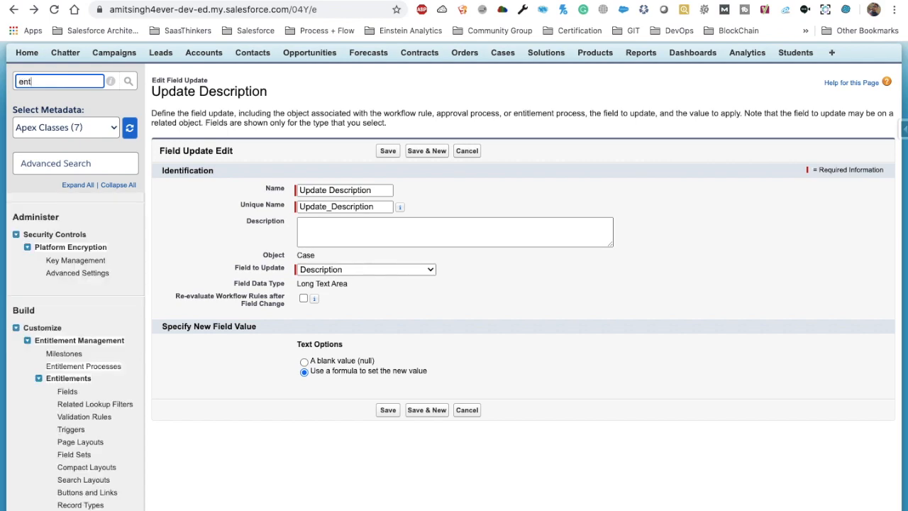
scroll(100, 441, down, 3)
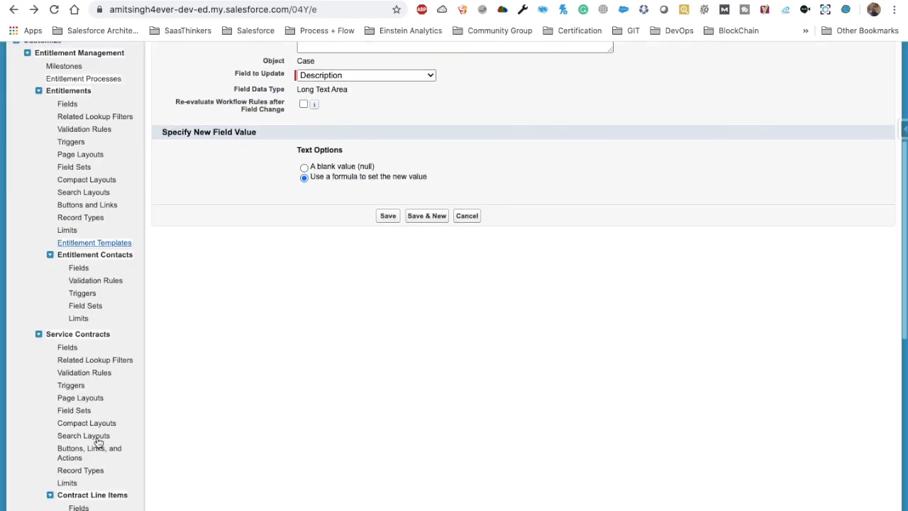
scroll(100, 141, up, 1)
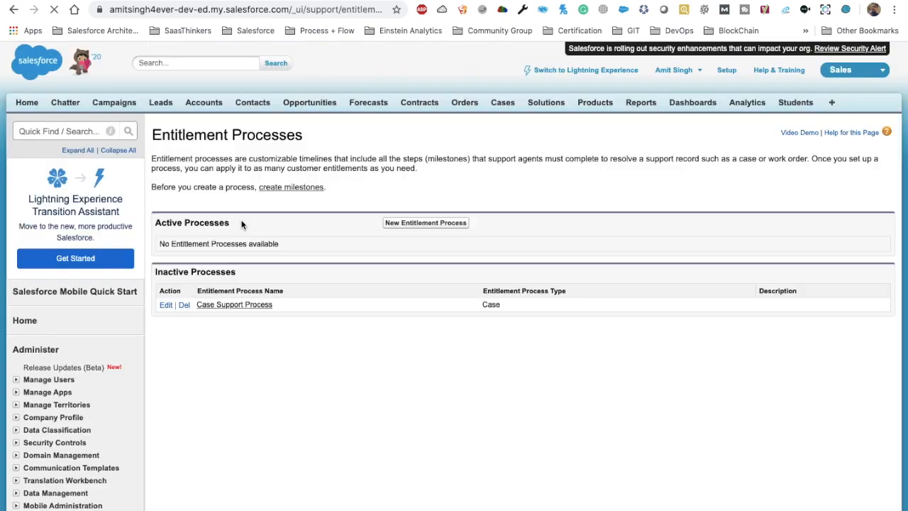
scroll(243, 223, down, 2)
click(227, 223)
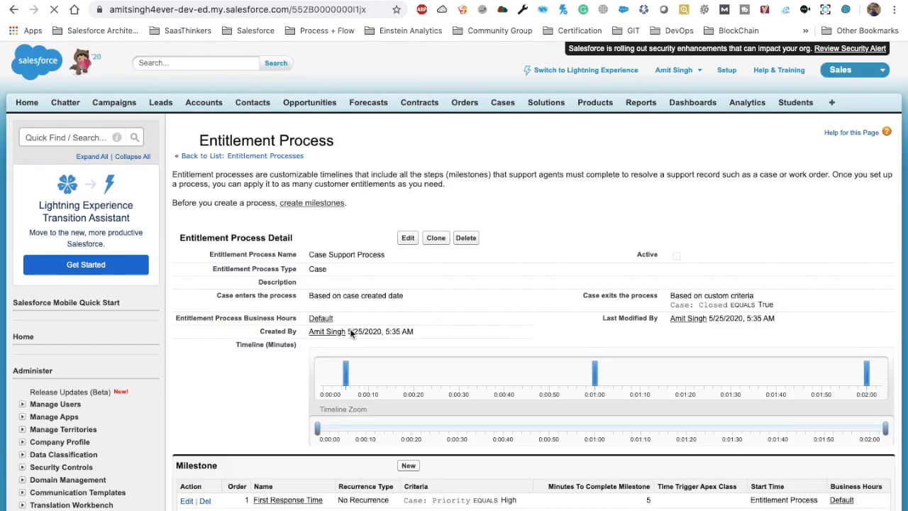
Edit the Case Support Process to make it active, and save it.
click(410, 237)
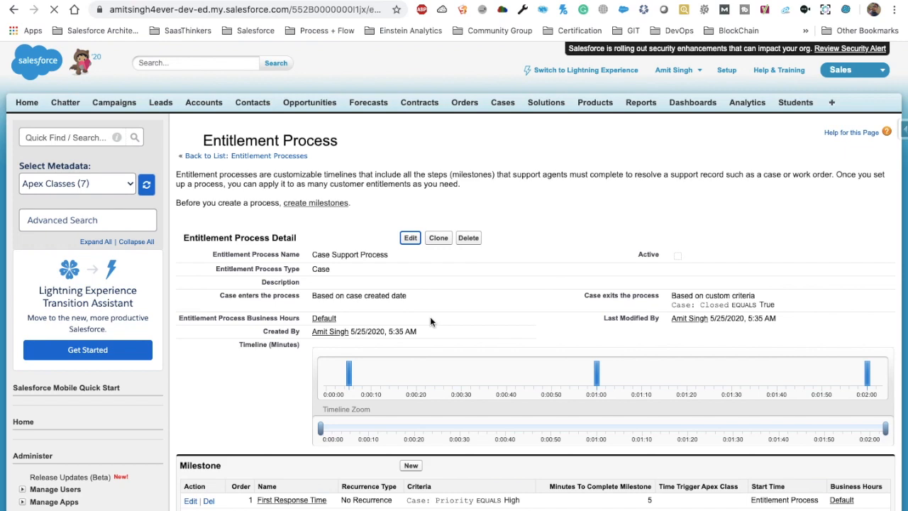
scroll(318, 263, down, 2)
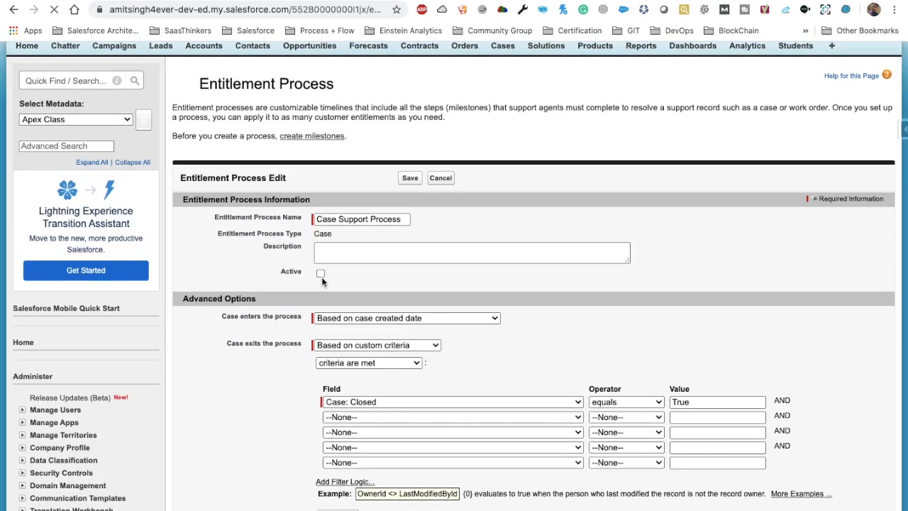
click(323, 273)
click(416, 178)
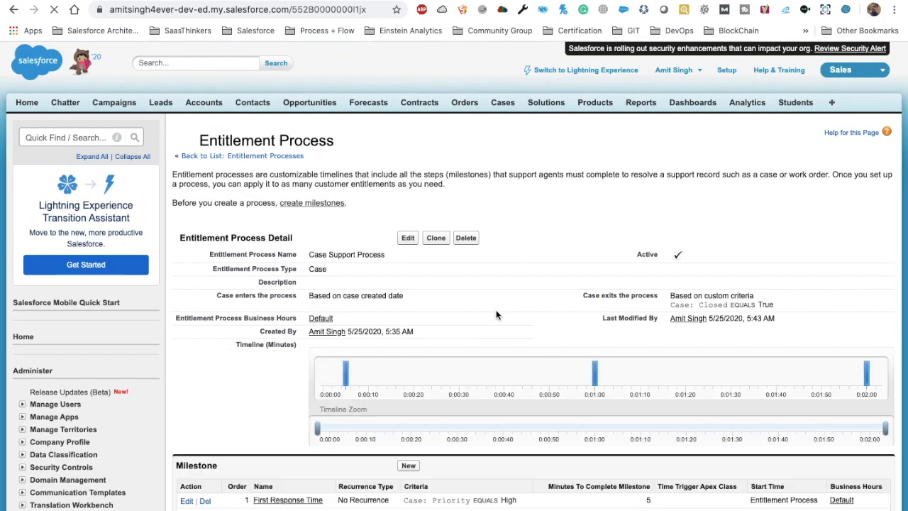
Search the setup for "profil" and open the Profiles list.
scroll(496, 308, down, 3)
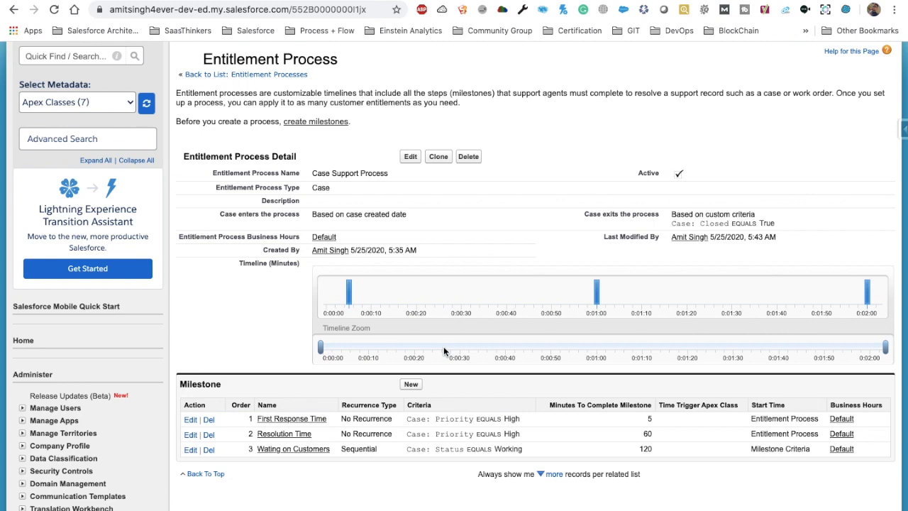
scroll(443, 348, up, 3)
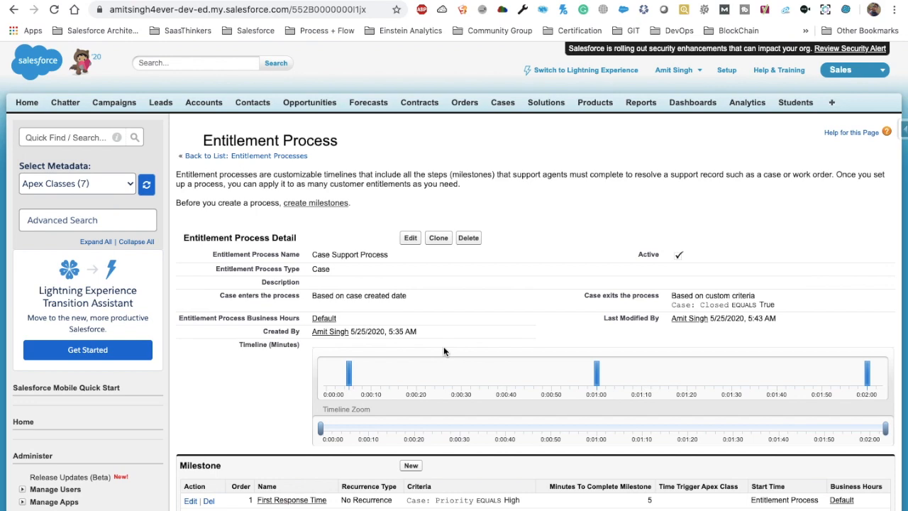
click(58, 139)
text(pr)
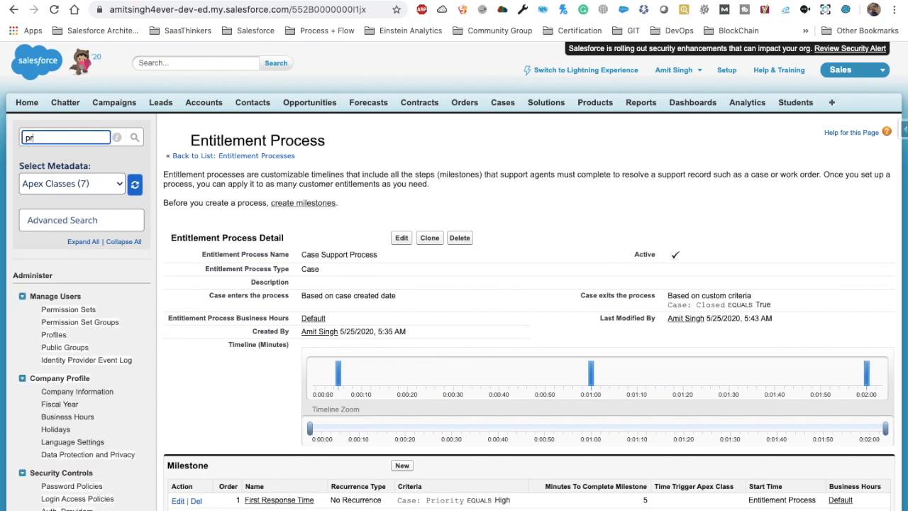
text(ofi)
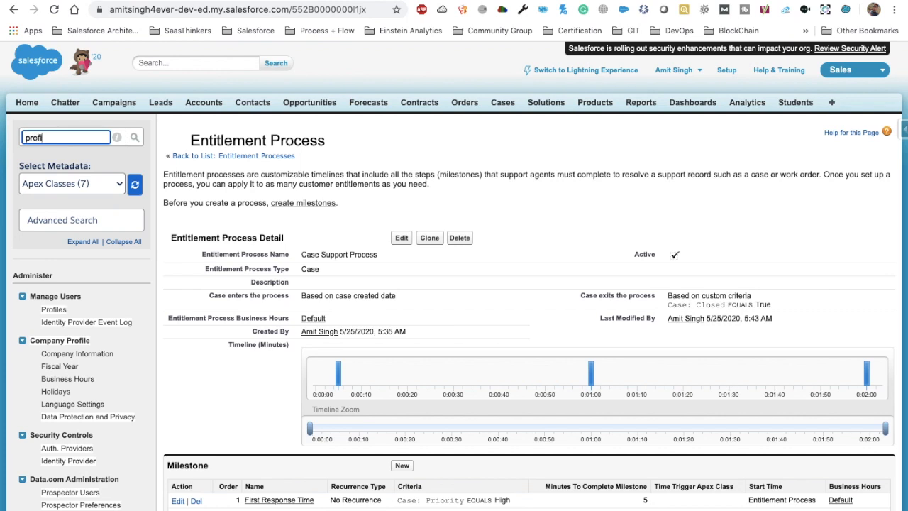
text(l)
click(56, 310)
double_click(58, 139)
key(BackSpace)
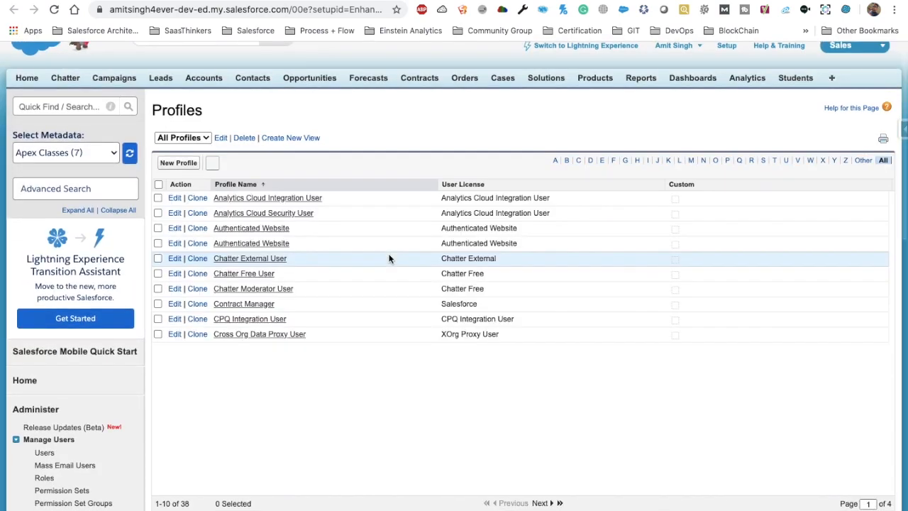
Open the System Administrator profile and start editing its field-level security for the Case object.
click(763, 160)
click(234, 260)
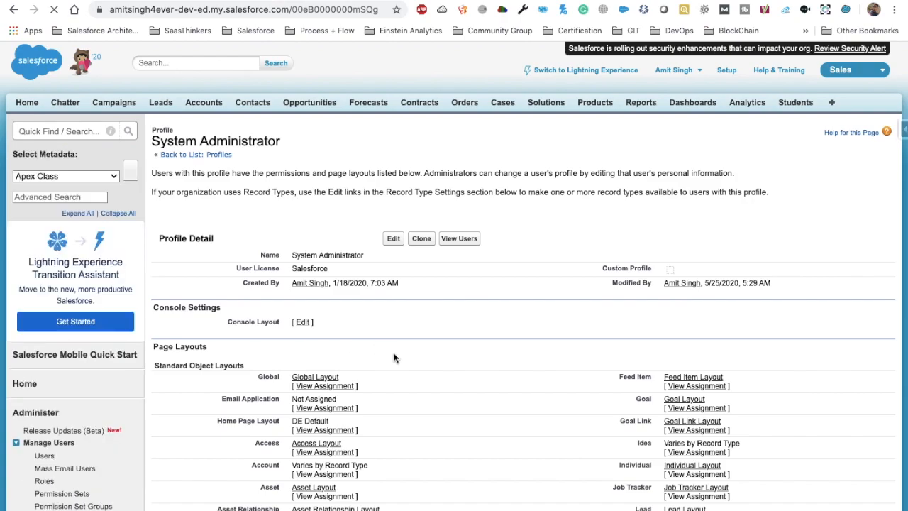
key(ctrl+f)
text(case)
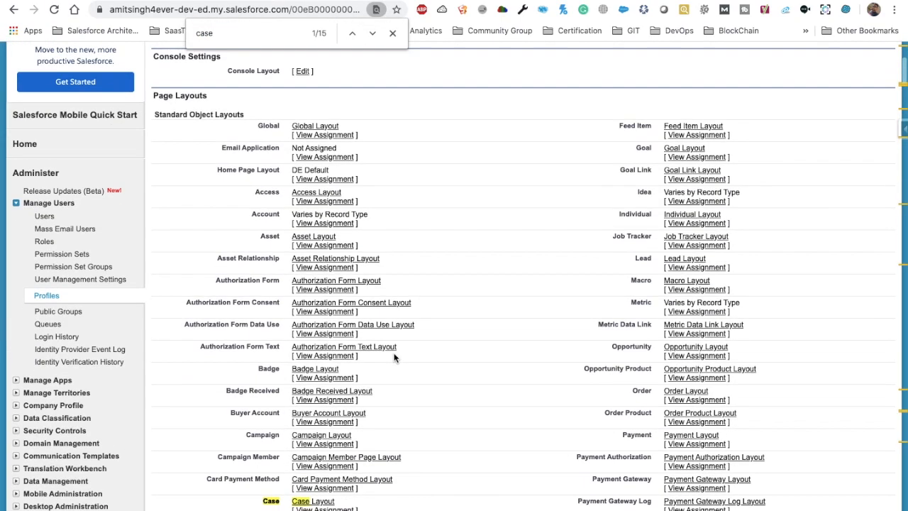
scroll(393, 359, down, 15)
scroll(393, 358, up, 1)
click(304, 242)
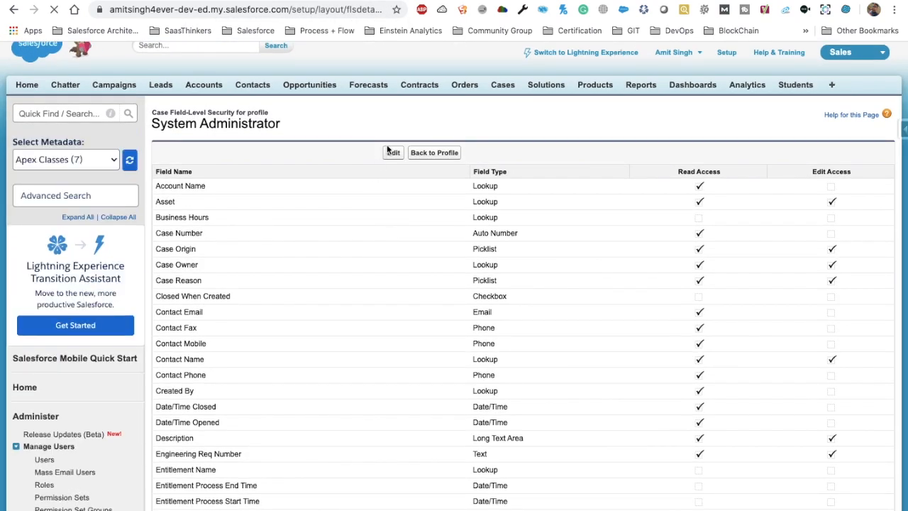
click(393, 153)
Grant edit access to Entitlement Name, Entitlement Process End Time, Escalated, Milestone Status and Milestone Status Icon.
scroll(408, 331, down, 3)
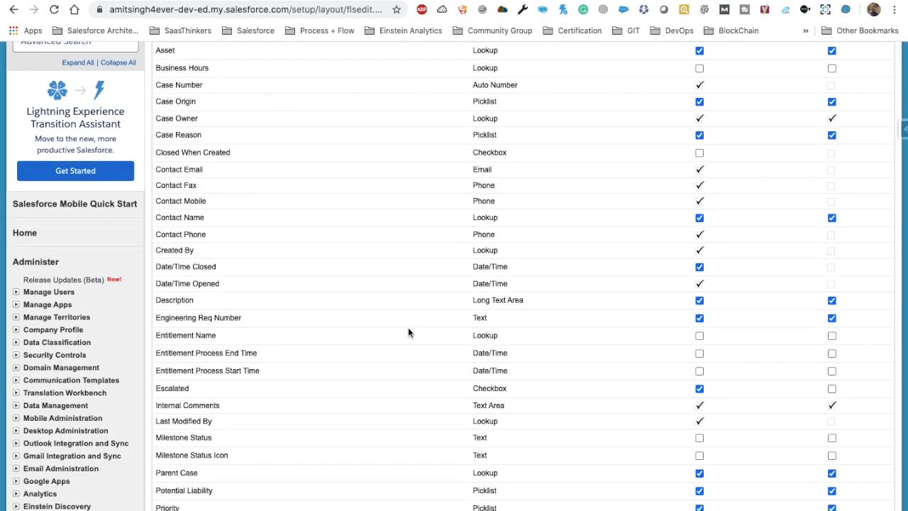
scroll(477, 314, down, 2)
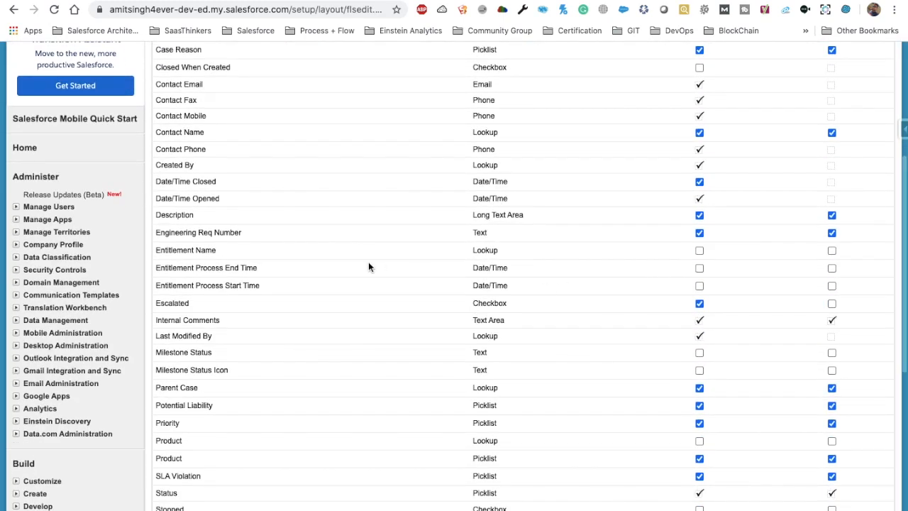
click(831, 251)
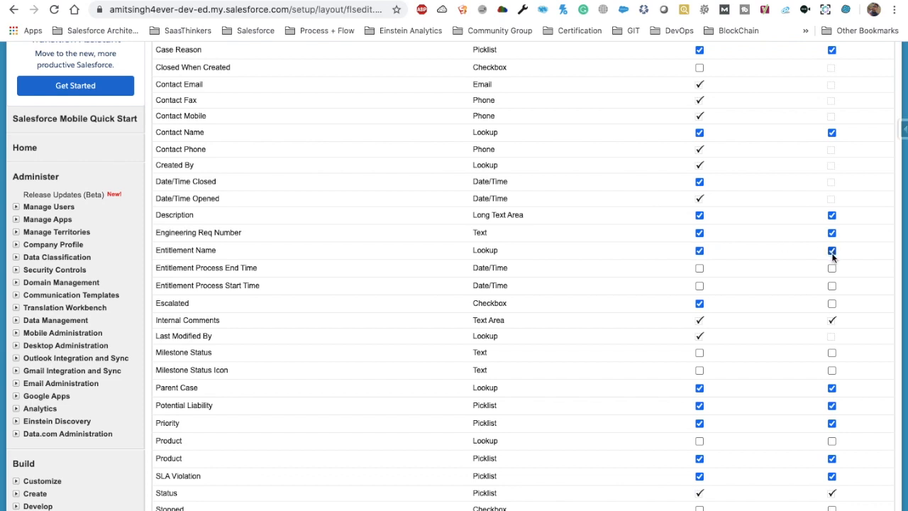
click(831, 268)
scroll(773, 381, down, 1)
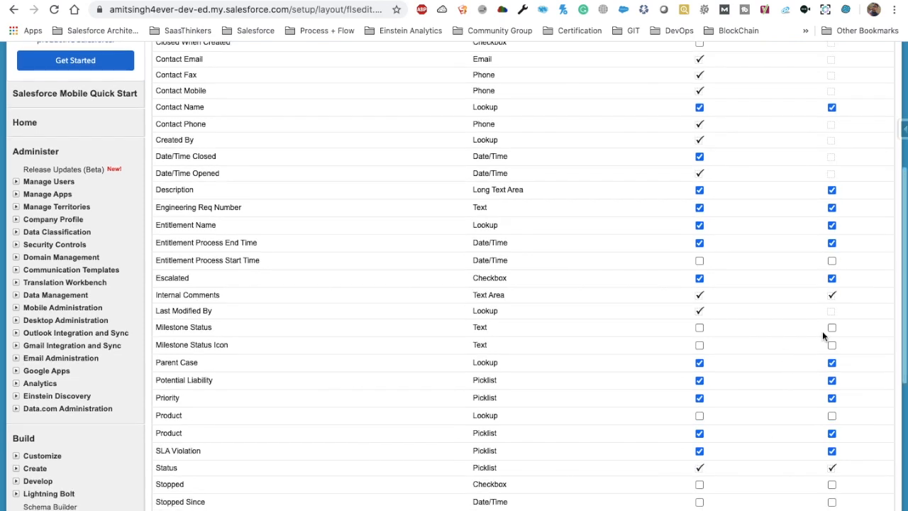
click(831, 345)
click(832, 327)
Grant edit access to the Product lookup, Stopped, Stopped Since, Web Company, Web Email, Web Name and Web Phone fields.
scroll(745, 378, down, 2)
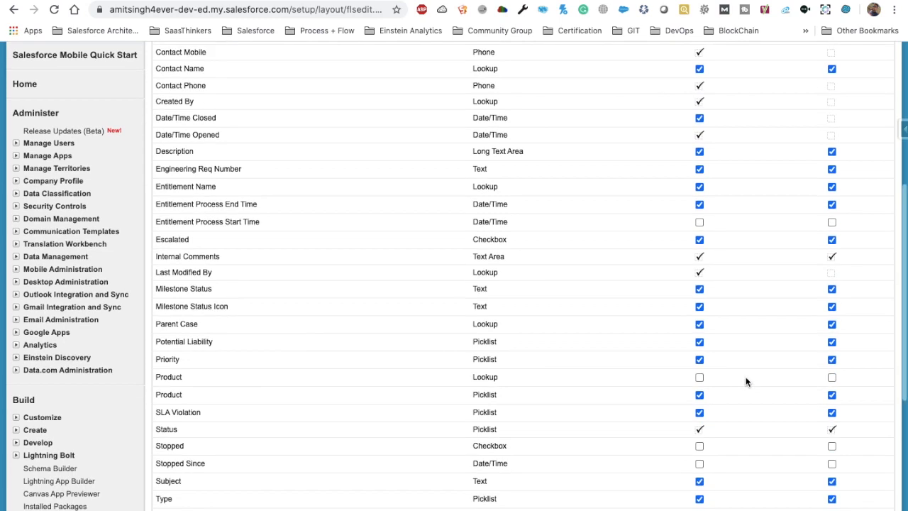
click(831, 364)
scroll(831, 366, down, 3)
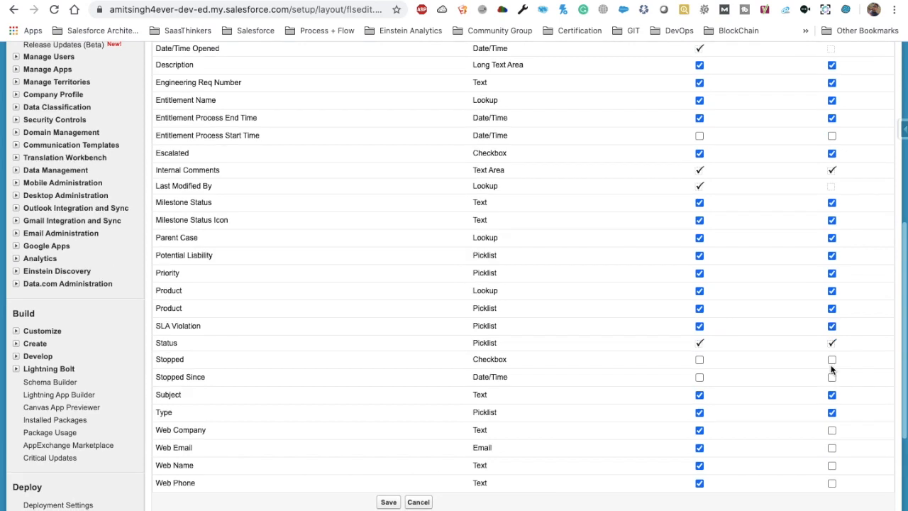
click(833, 359)
scroll(833, 381, down, 2)
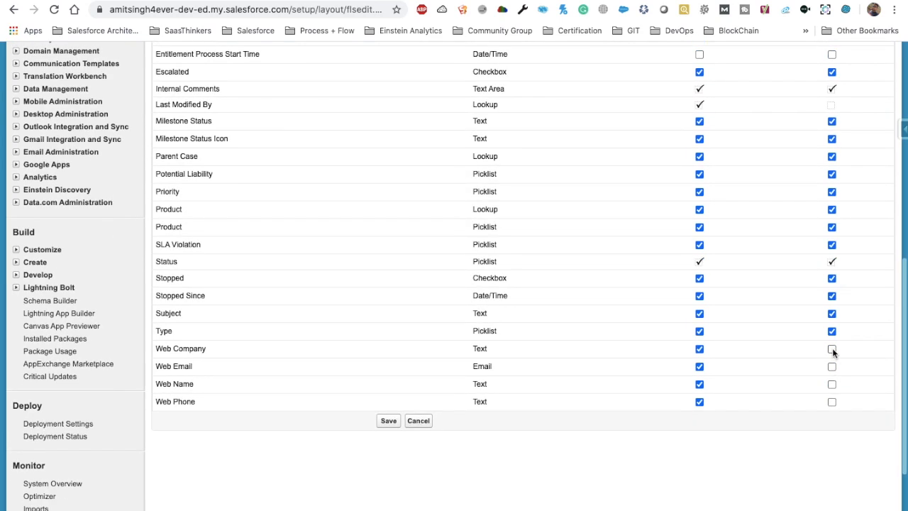
click(832, 351)
click(832, 366)
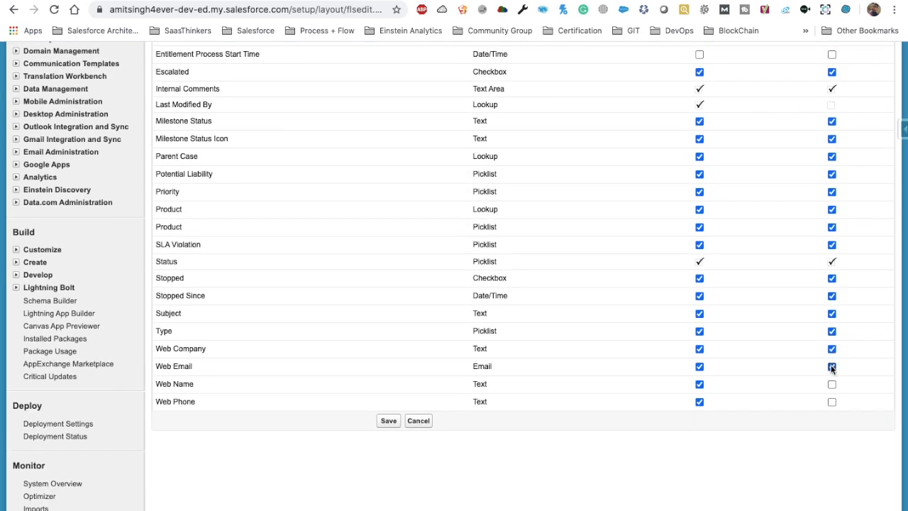
click(832, 383)
click(831, 401)
Grant edit access to Entitlement Process Start Time and Business Hours, read access to Closed When Created, and save the Case field security.
scroll(646, 282, up, 3)
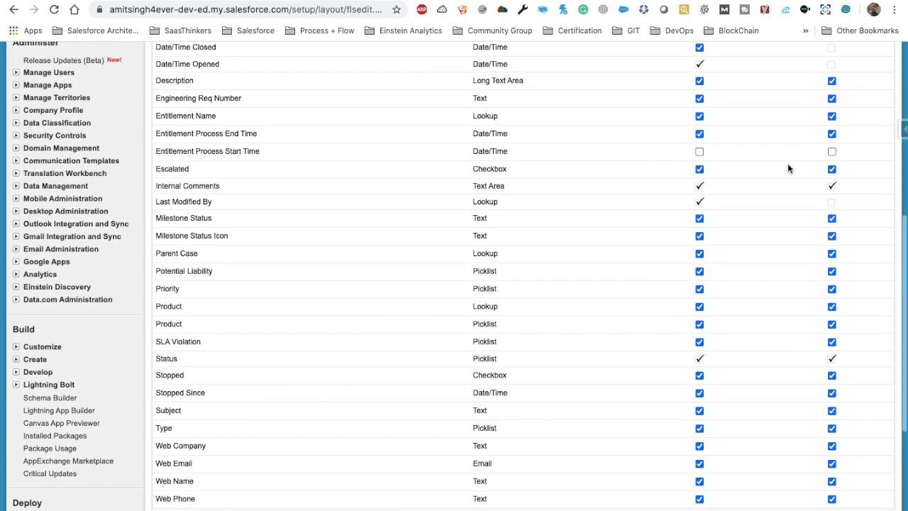
click(831, 151)
scroll(650, 231, up, 5)
scroll(649, 231, up, 1)
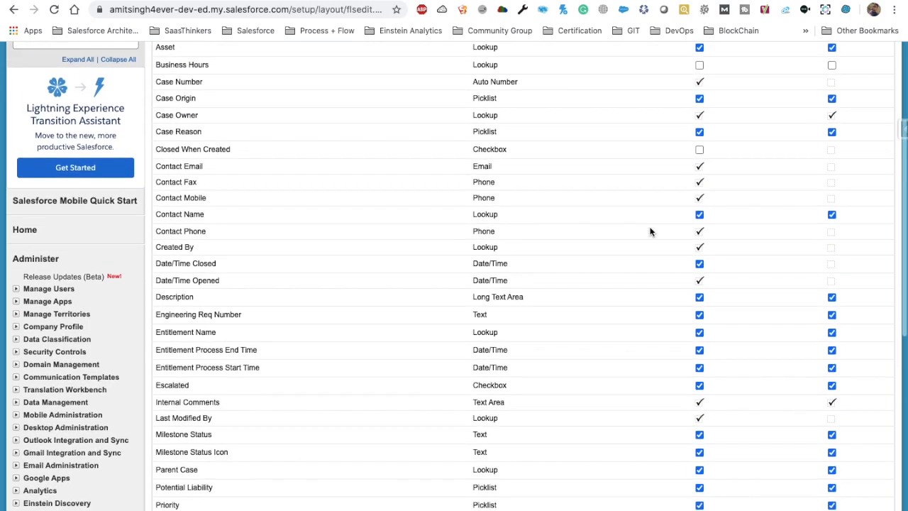
click(699, 157)
scroll(573, 168, up, 3)
scroll(574, 168, up, 2)
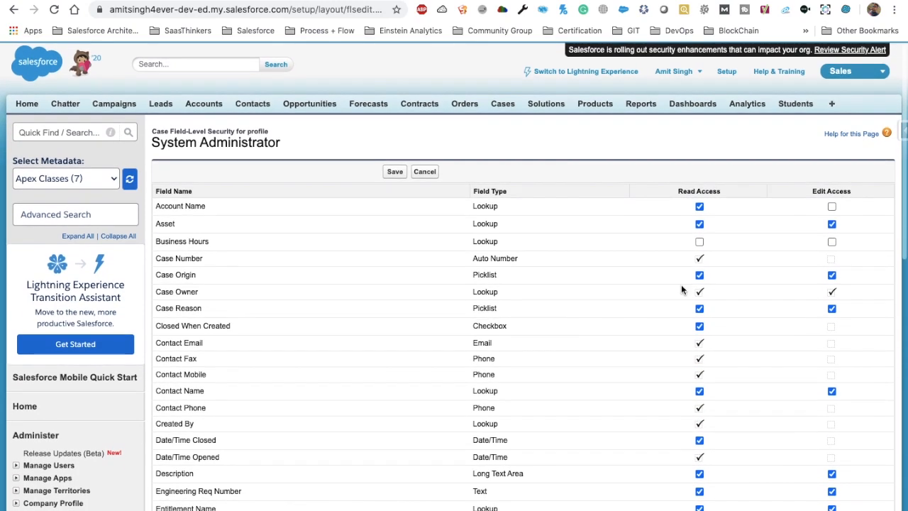
click(832, 241)
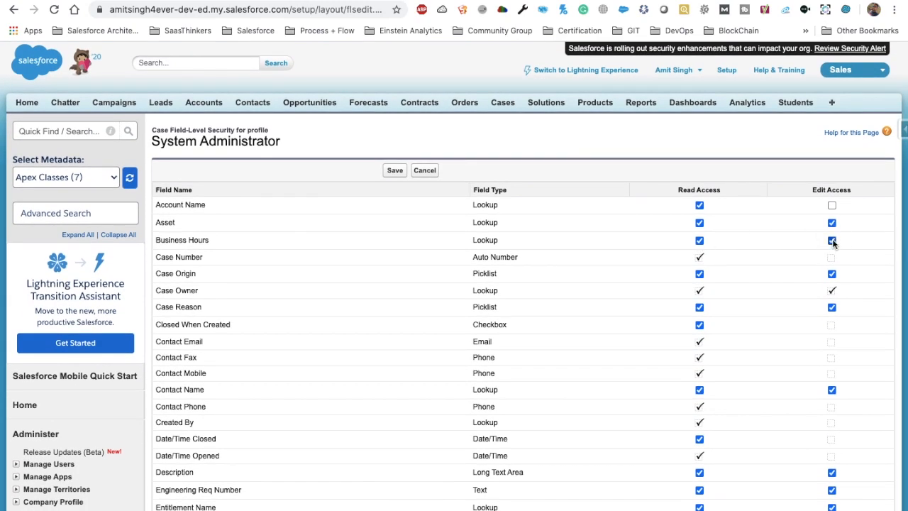
click(394, 170)
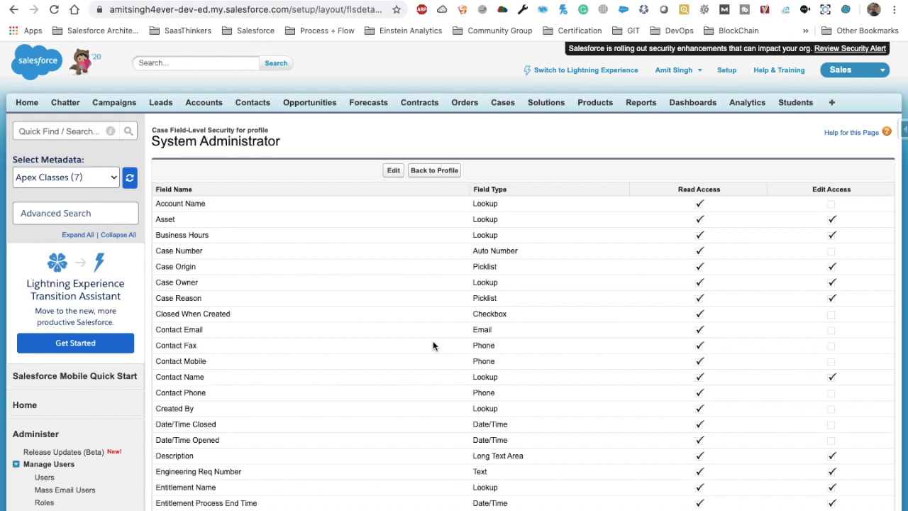
Go to Cases, open the Case Layout for editing and show its available related lists.
scroll(433, 346, down, 10)
scroll(433, 346, up, 10)
click(502, 105)
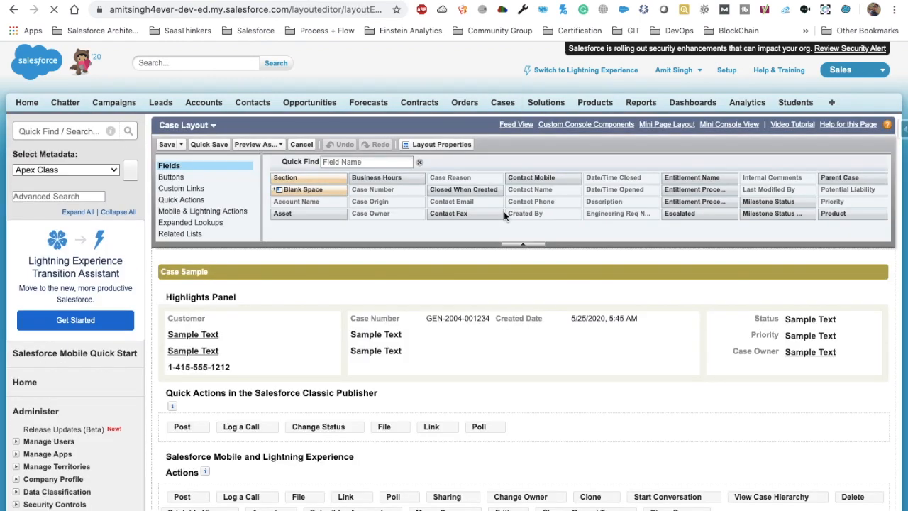
scroll(215, 237, down, 2)
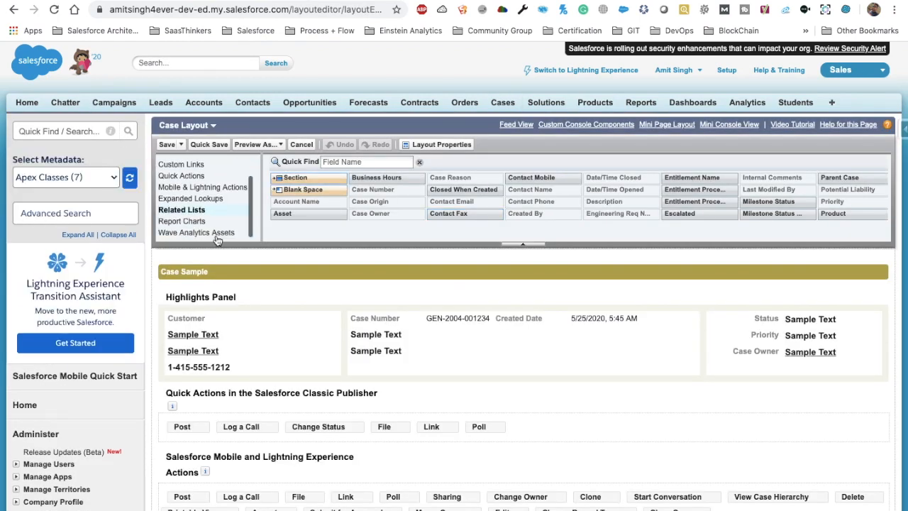
click(182, 221)
click(182, 209)
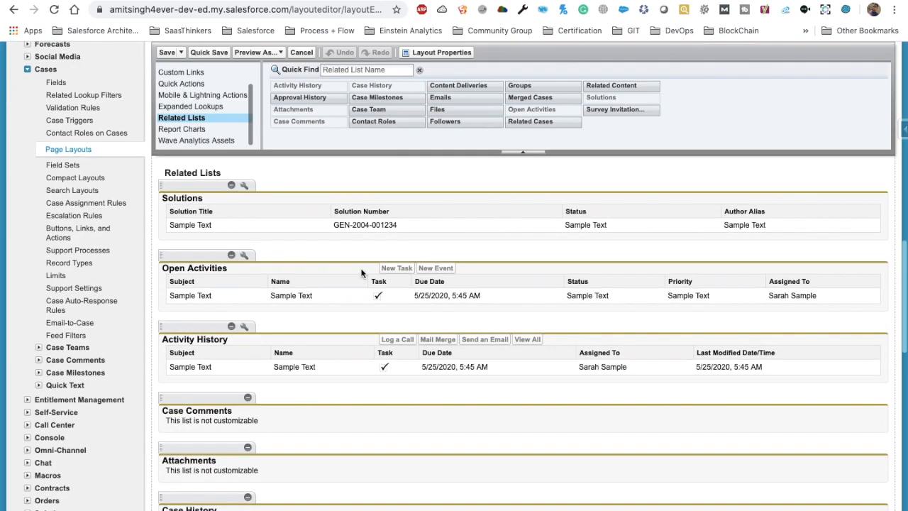
scroll(361, 273, down, 1)
scroll(362, 274, up, 1)
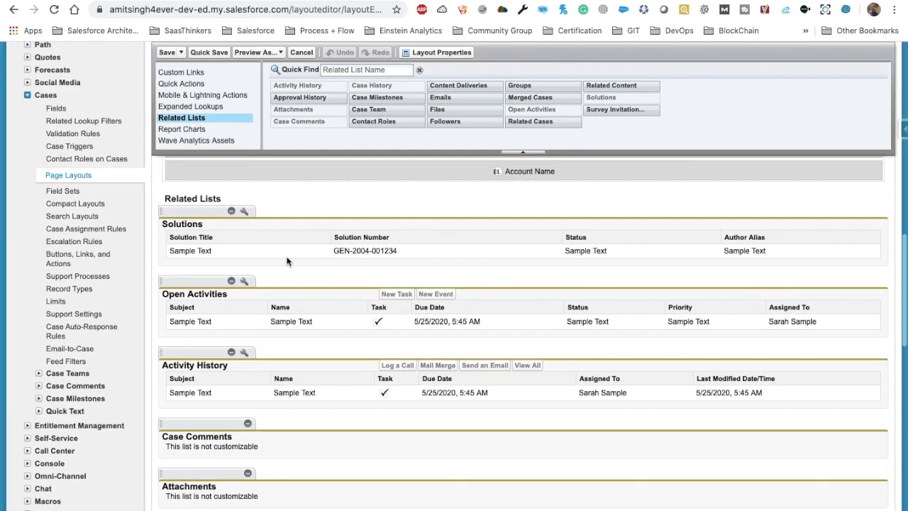
Add the Case Milestones related list above Solutions, save the layout, and show the case's details.
click(339, 69)
text(m)
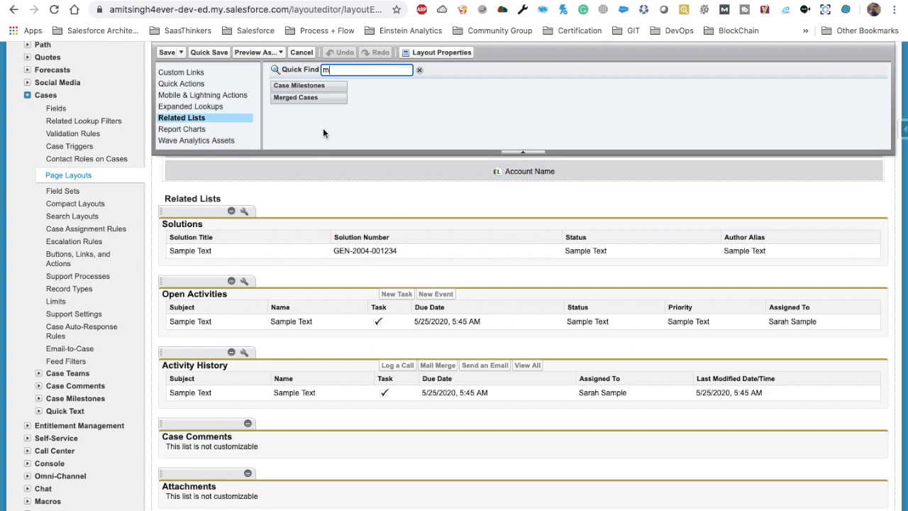
drag(298, 86, 269, 215)
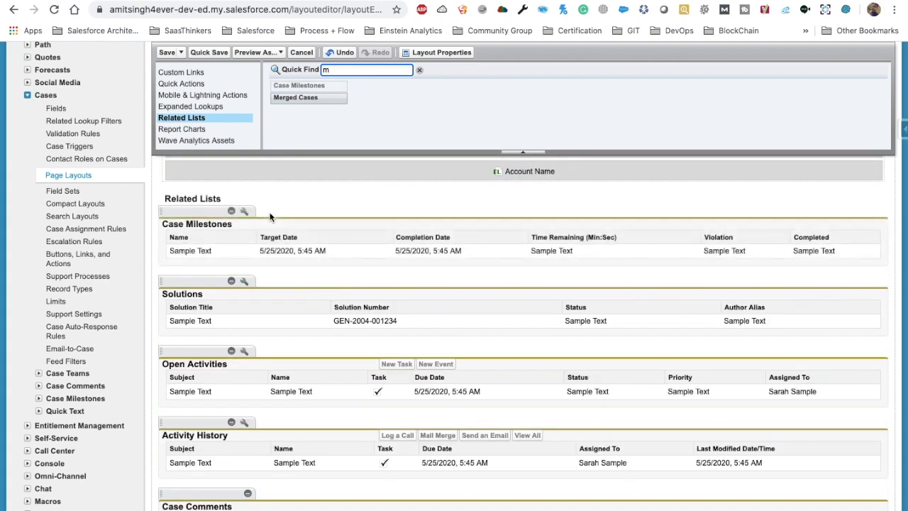
click(164, 51)
click(396, 336)
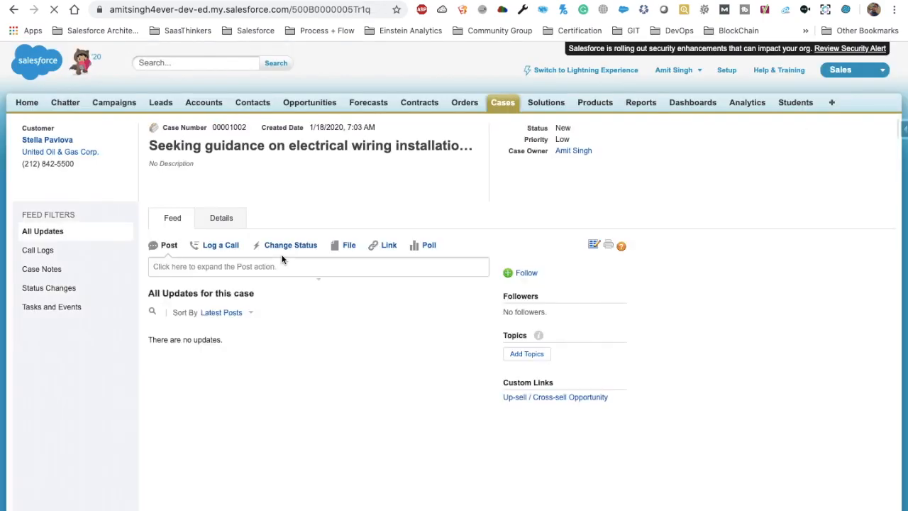
click(221, 218)
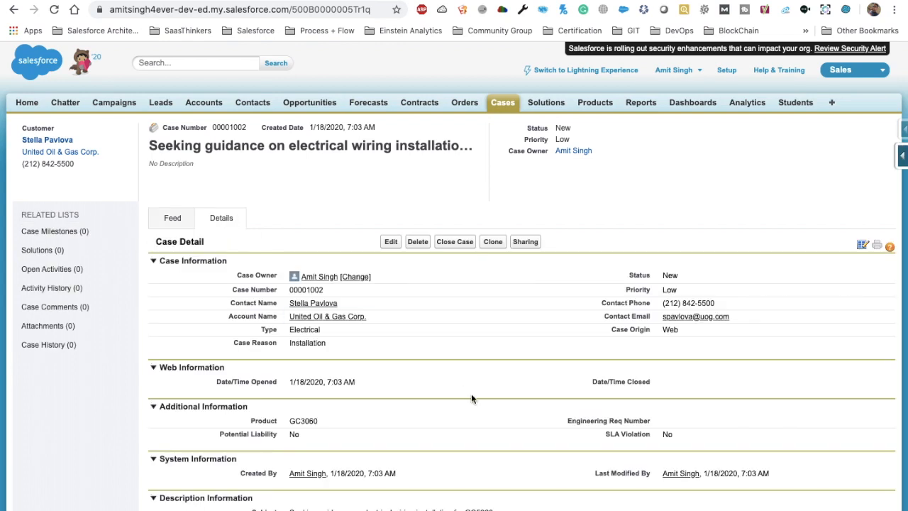
click(862, 244)
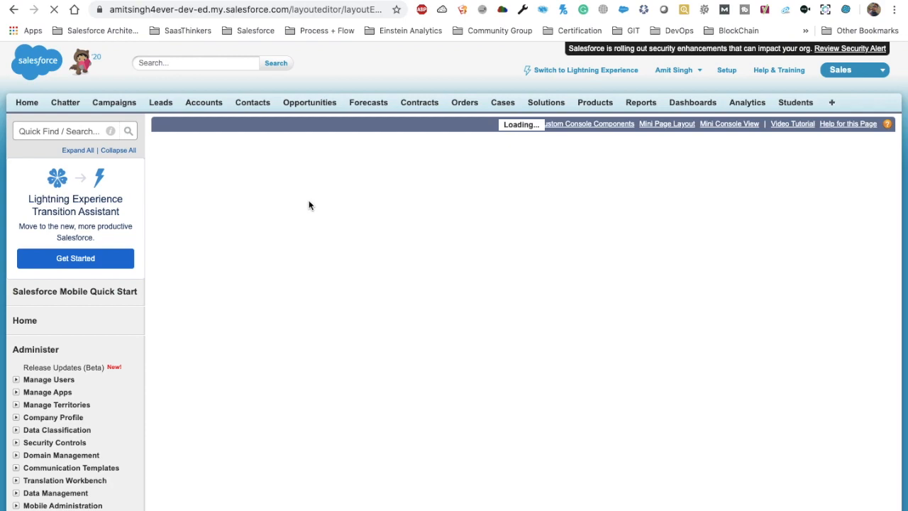
scroll(213, 206, down, 15)
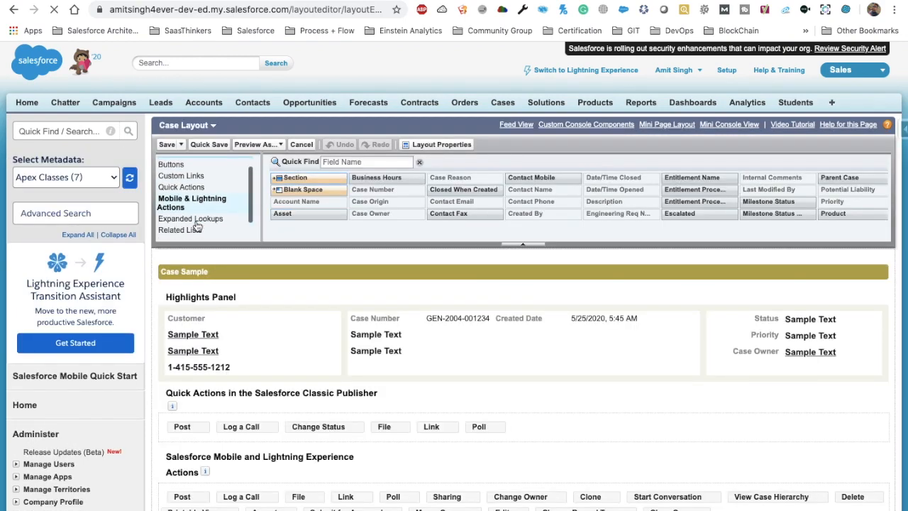
scroll(322, 151, down, 1)
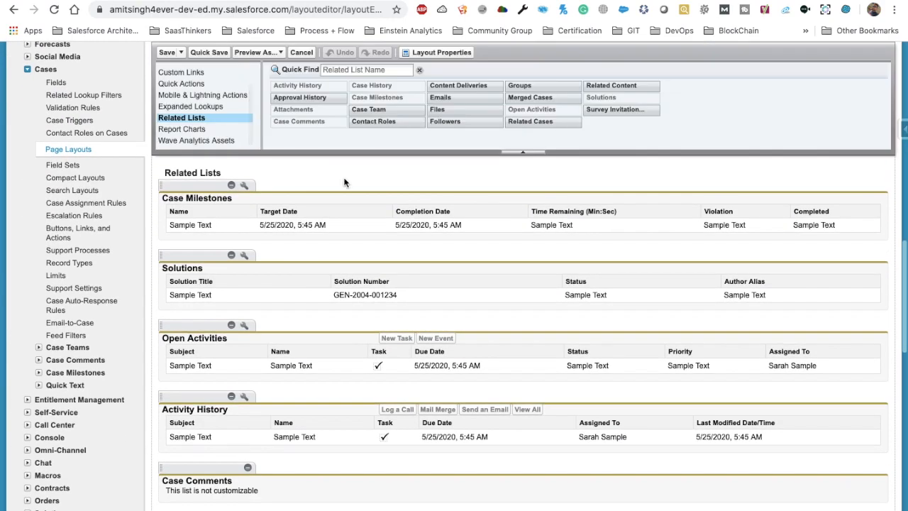
click(358, 69)
text(E)
key(BackSpace)
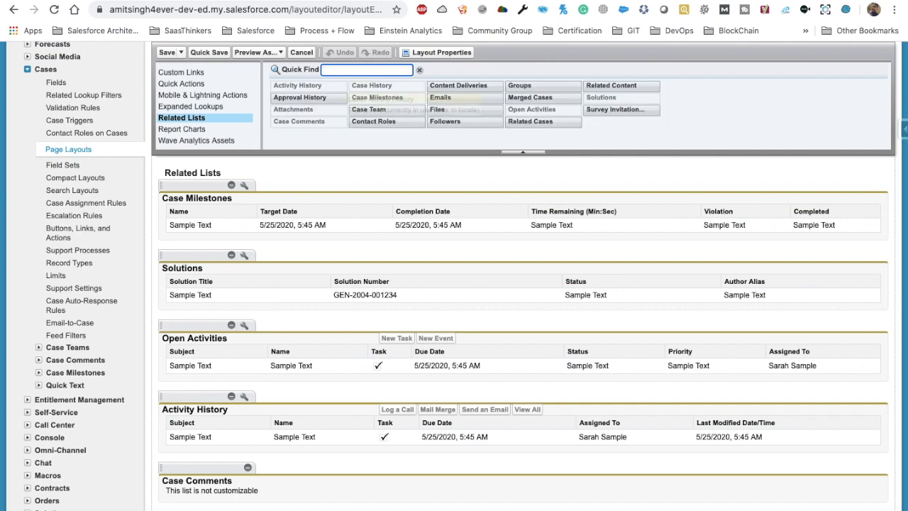
click(302, 53)
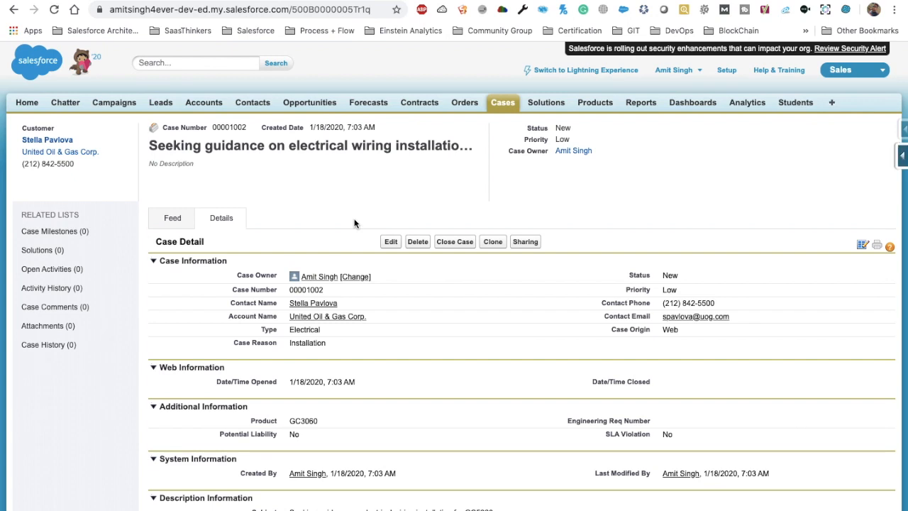
Find Entitlements in the list of all tabs, open it and start a new entitlement record.
click(832, 105)
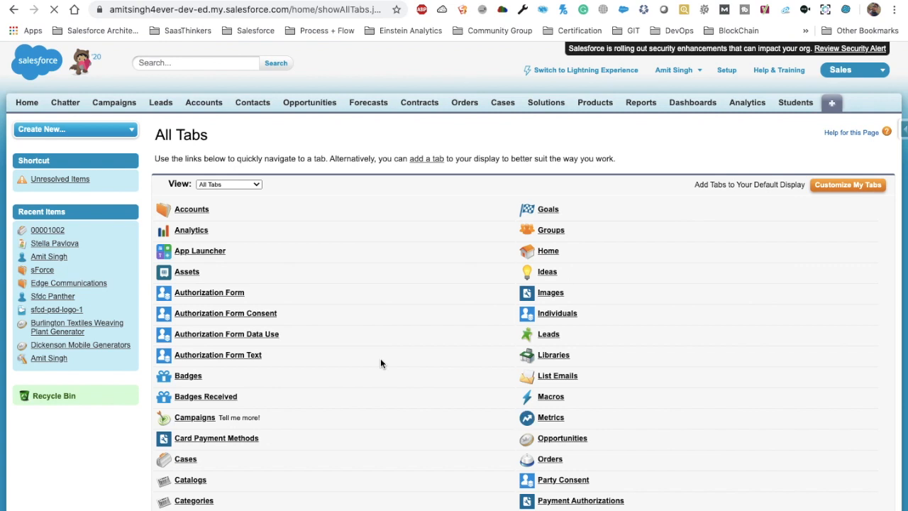
key(ctrl+f)
text(Enti)
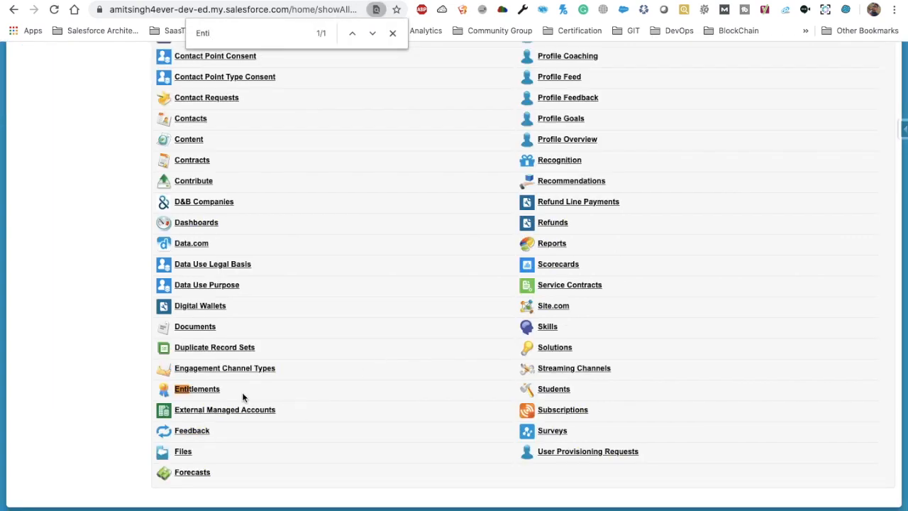
click(207, 396)
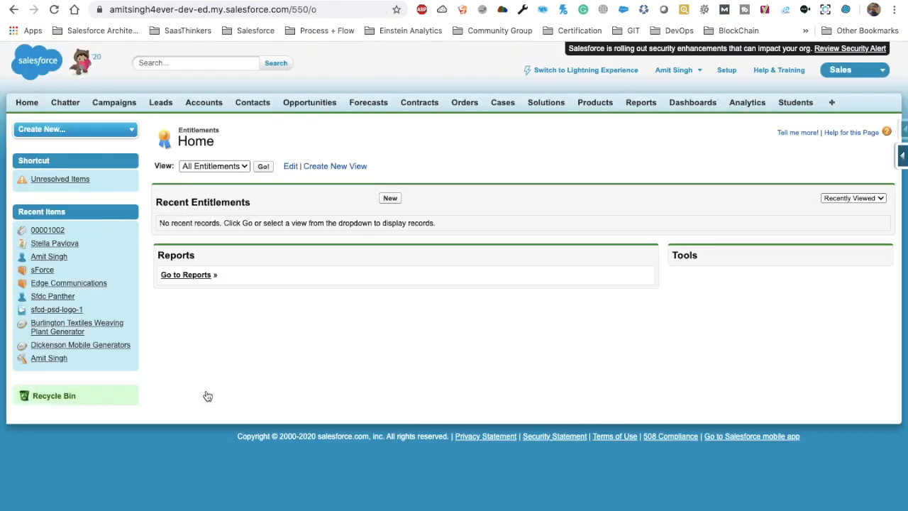
click(390, 198)
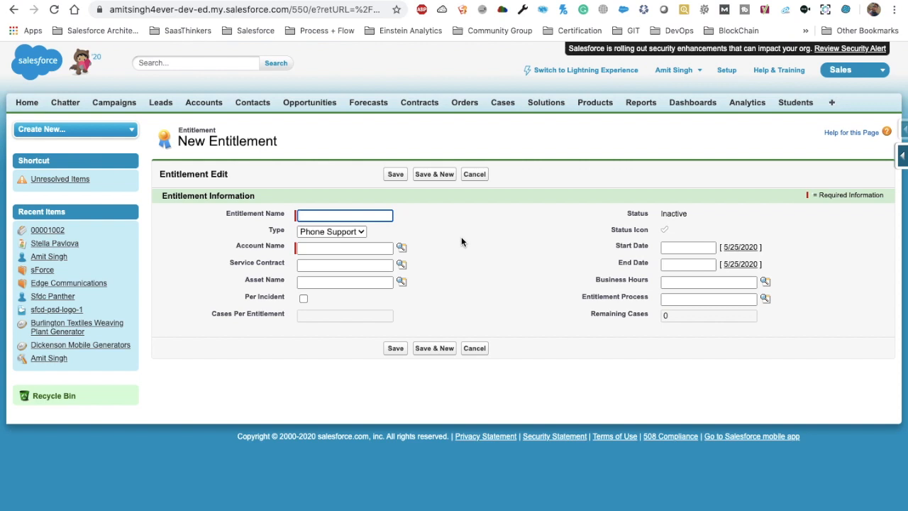
Name the new entitlement Case Support Process V1.
click(696, 283)
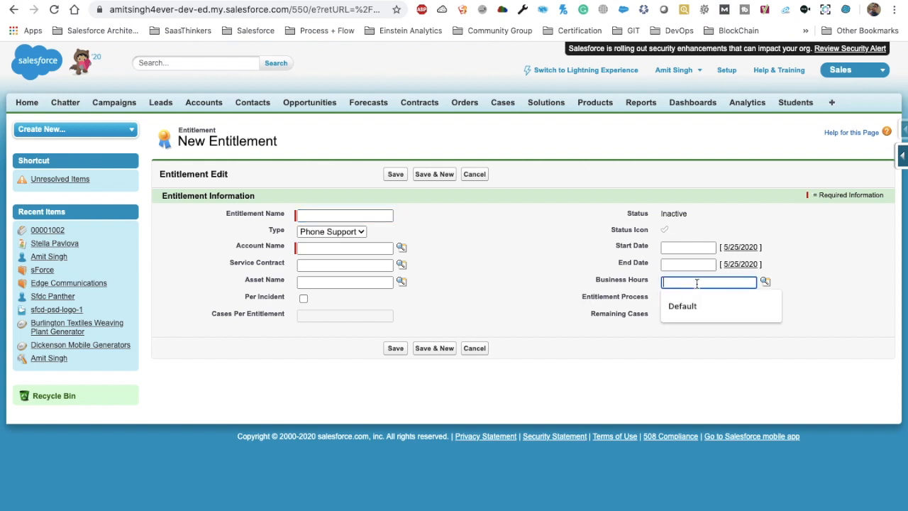
click(633, 278)
click(688, 298)
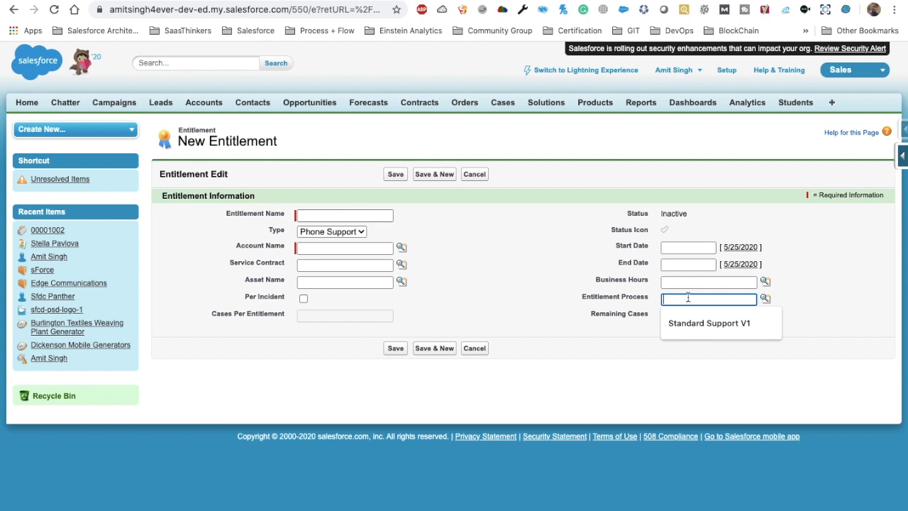
click(358, 214)
text(C)
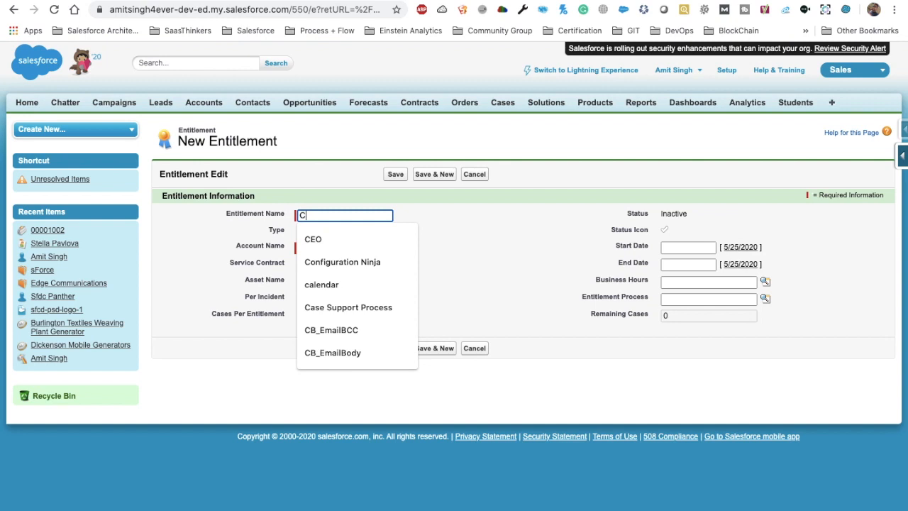
text(ase Support Process)
click(399, 234)
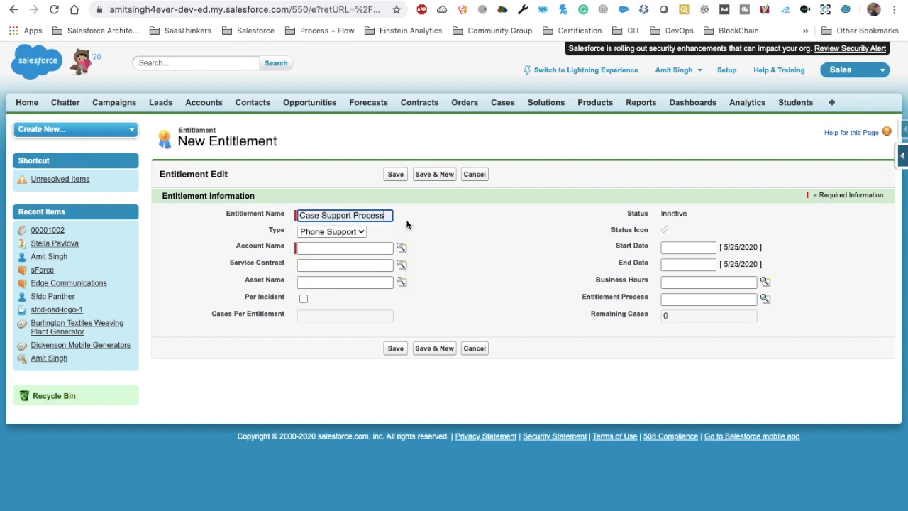
text(V1)
click(458, 228)
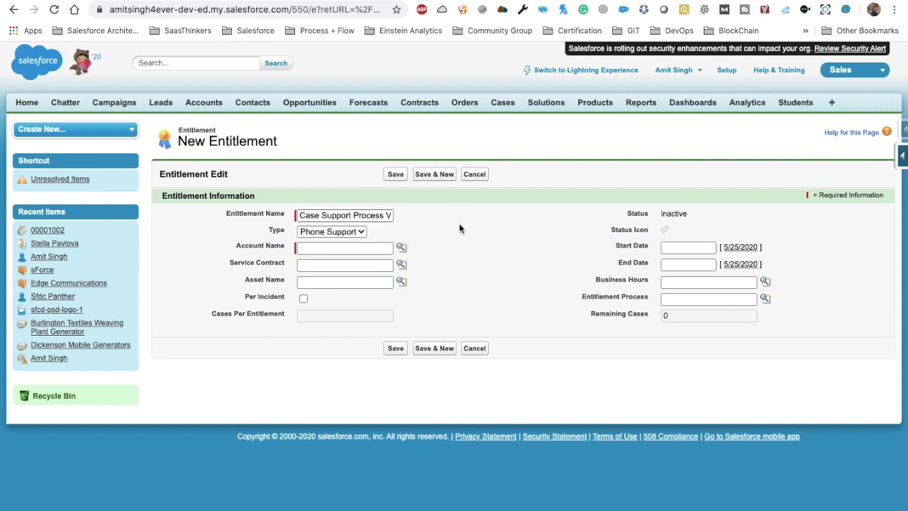
Set the entitlement's type to Web Support and look up Burlington Textiles Corp of America as its account.
click(338, 231)
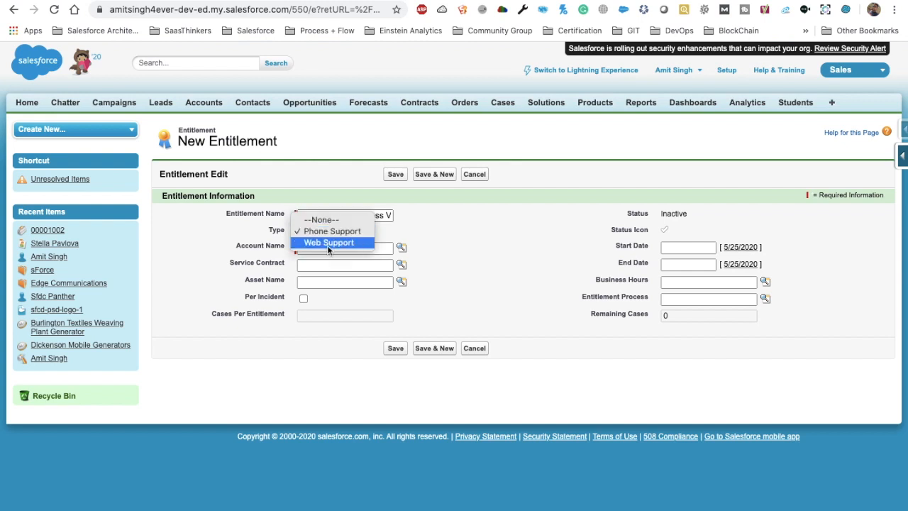
click(326, 243)
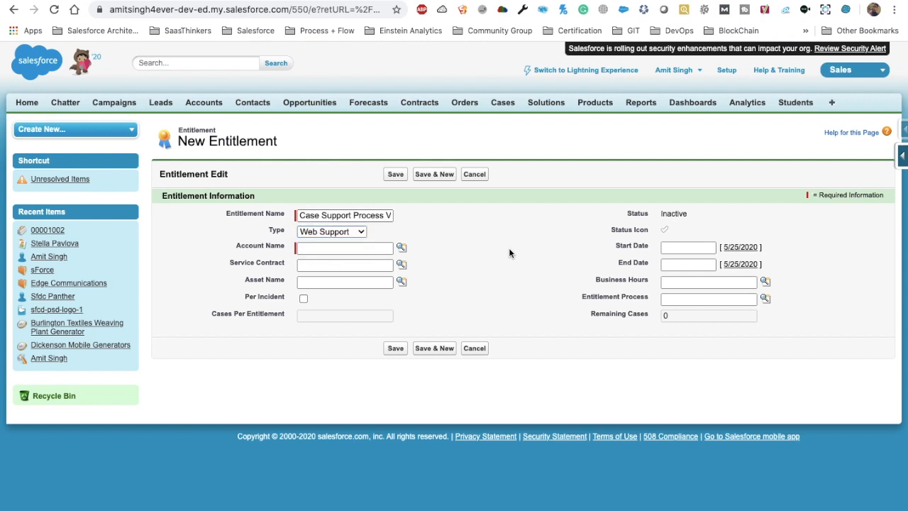
double_click(276, 231)
click(236, 246)
drag(236, 245, 285, 250)
click(401, 247)
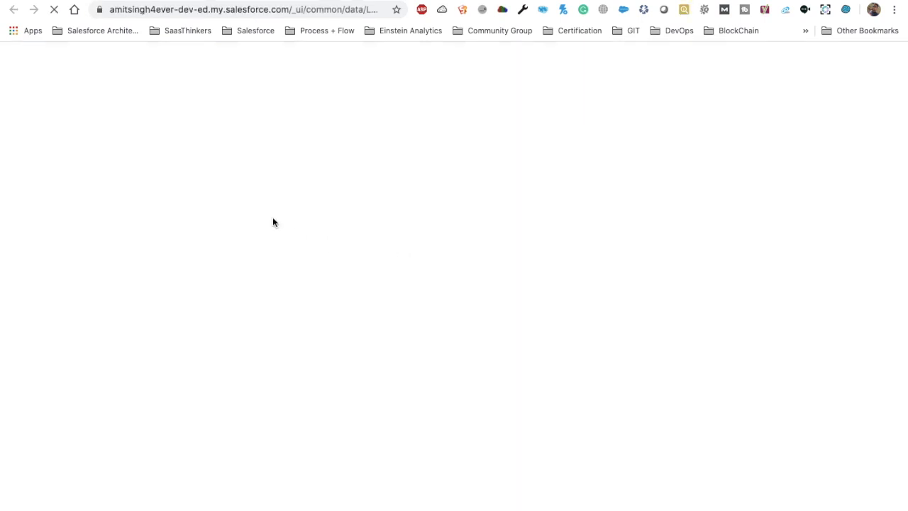
click(81, 165)
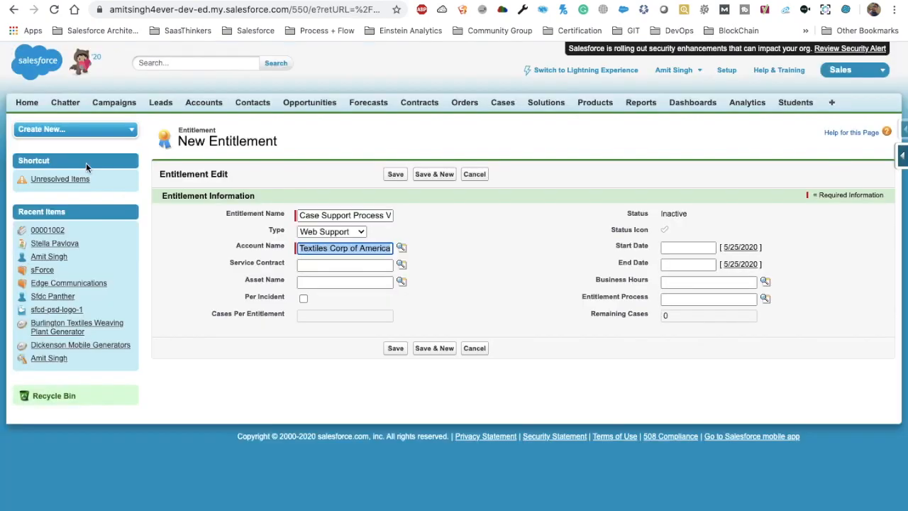
click(461, 257)
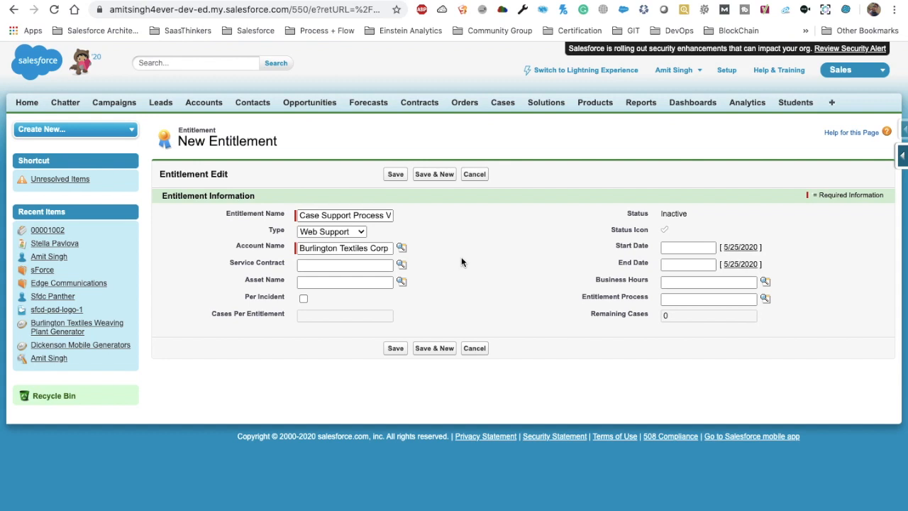
Set the entitlement's start date to 5/25/2020 and its end date to 5/31/2021.
click(739, 247)
click(740, 263)
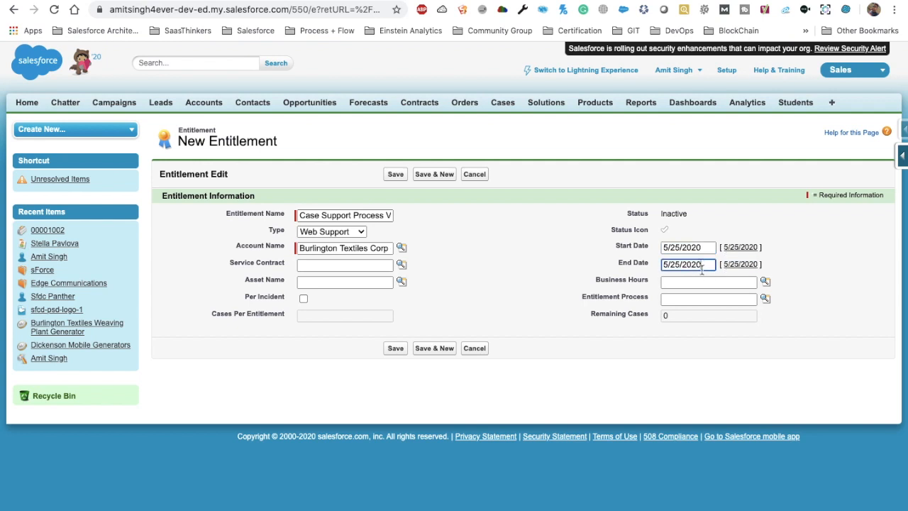
click(702, 268)
click(716, 282)
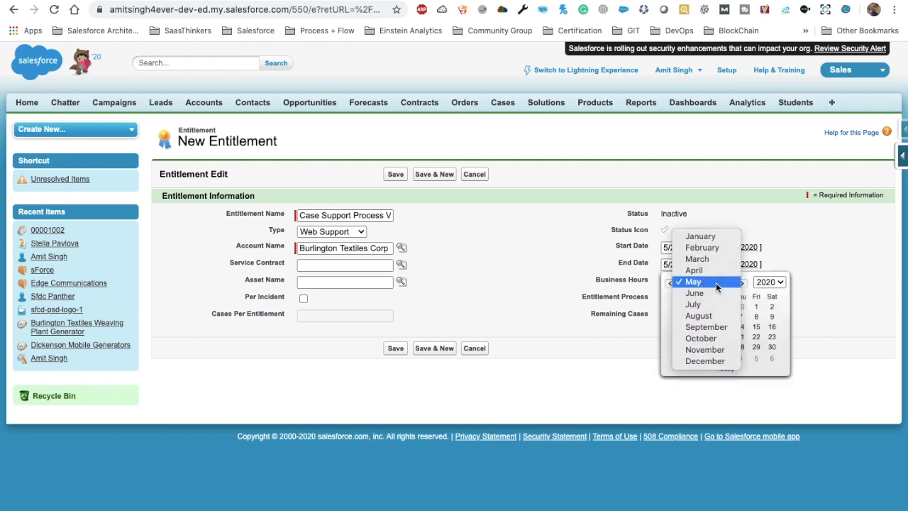
click(764, 281)
click(769, 282)
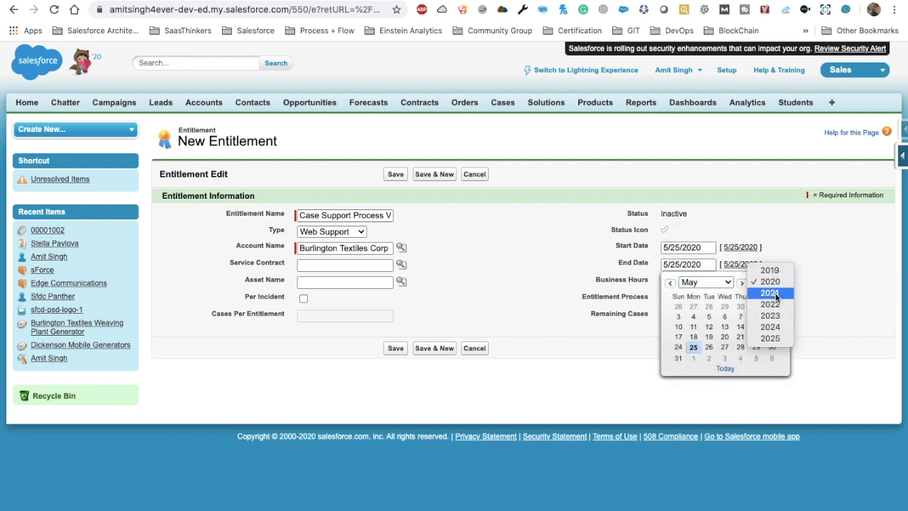
click(770, 293)
click(678, 358)
click(547, 305)
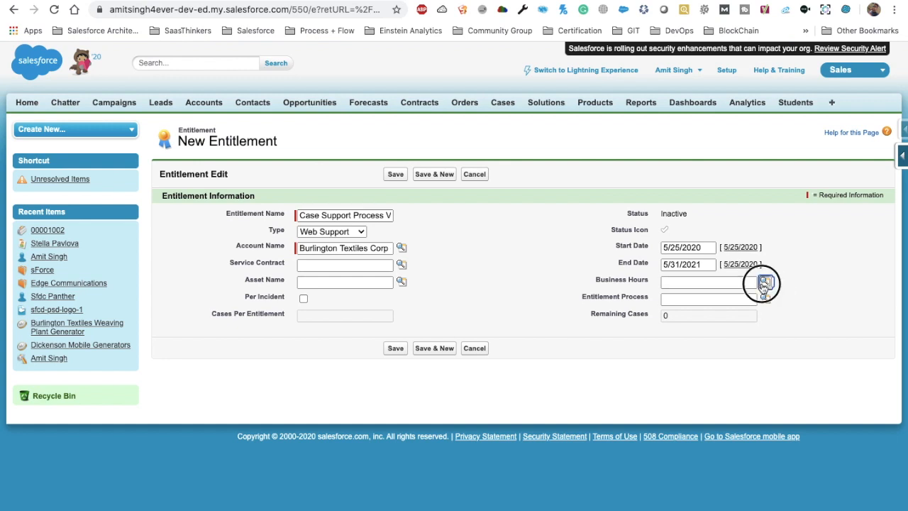
Assign the Default business hours and the Case Support Process entitlement process, and save the entitlement.
click(765, 282)
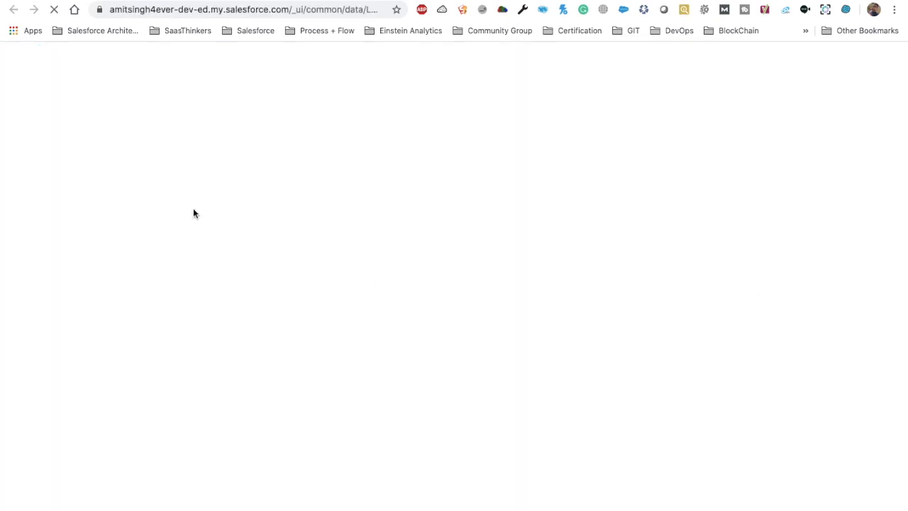
click(33, 165)
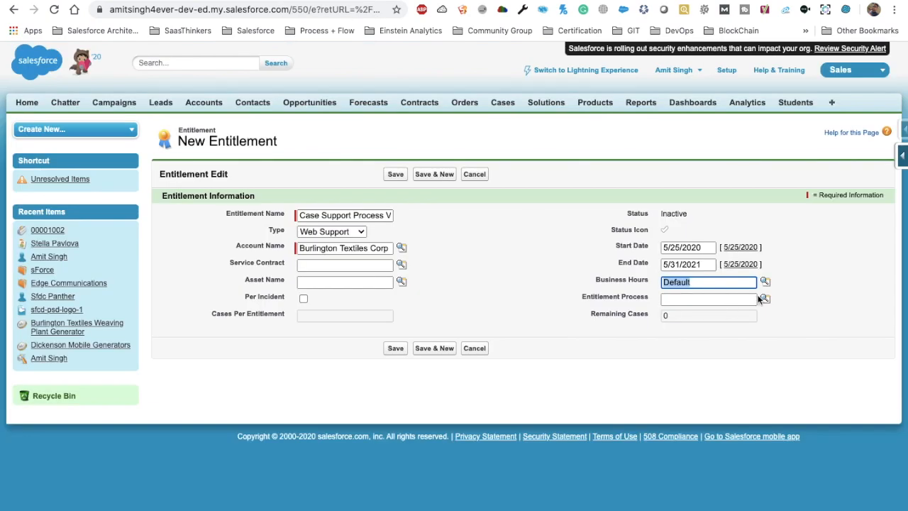
click(761, 298)
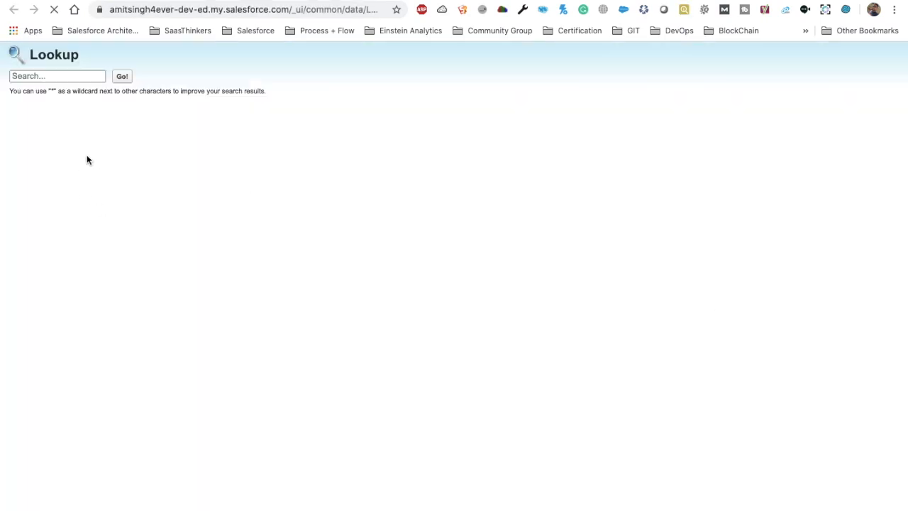
click(67, 170)
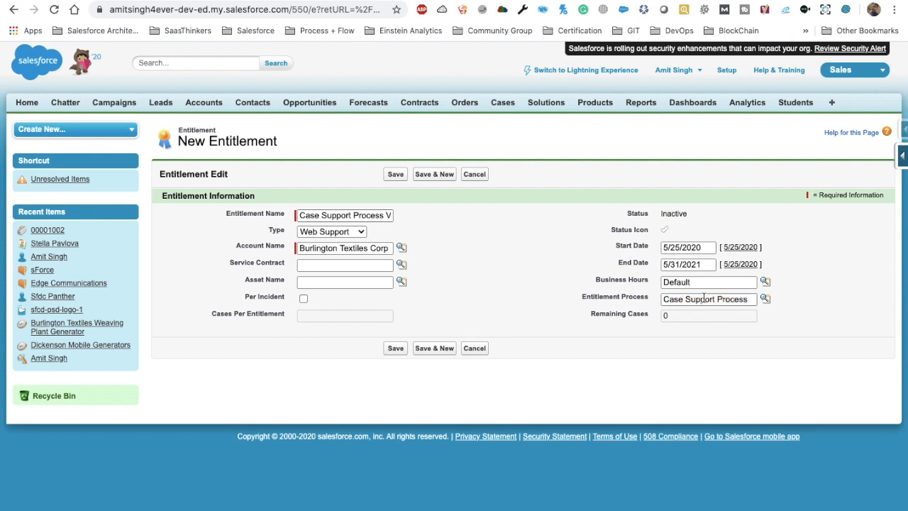
triple_click(703, 299)
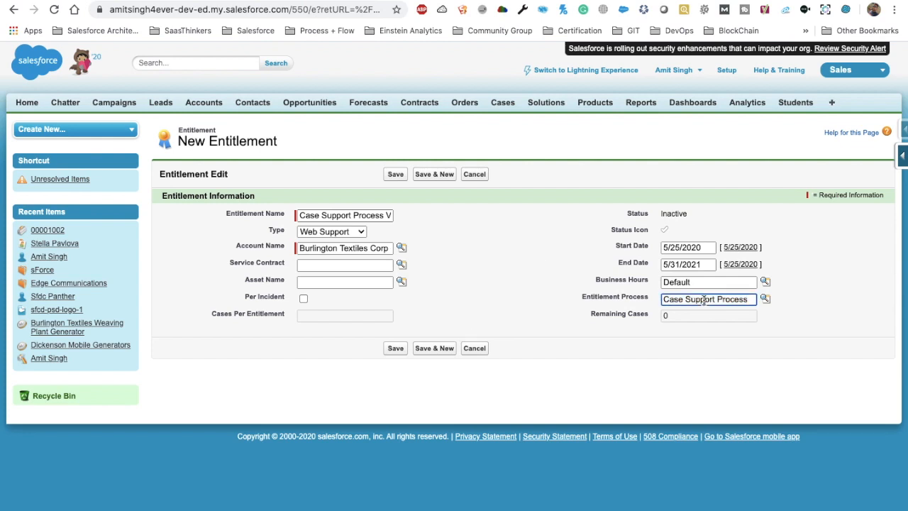
click(479, 305)
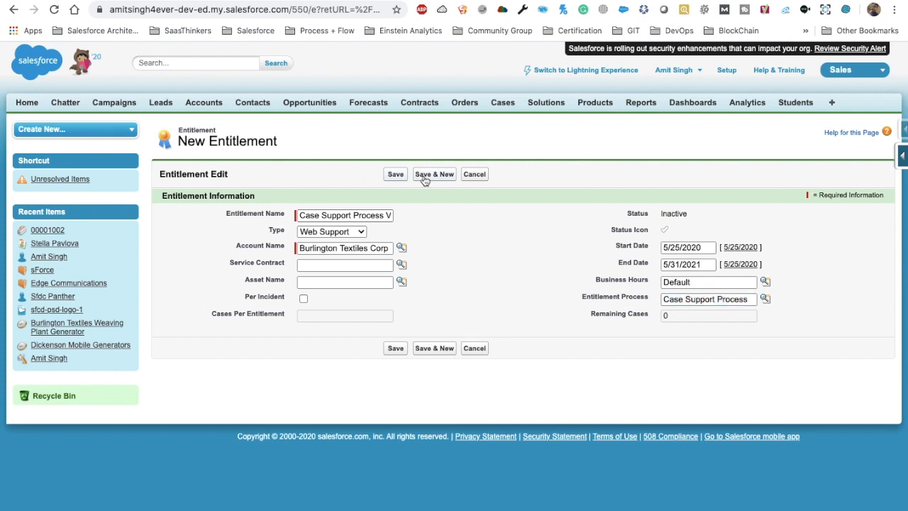
click(395, 175)
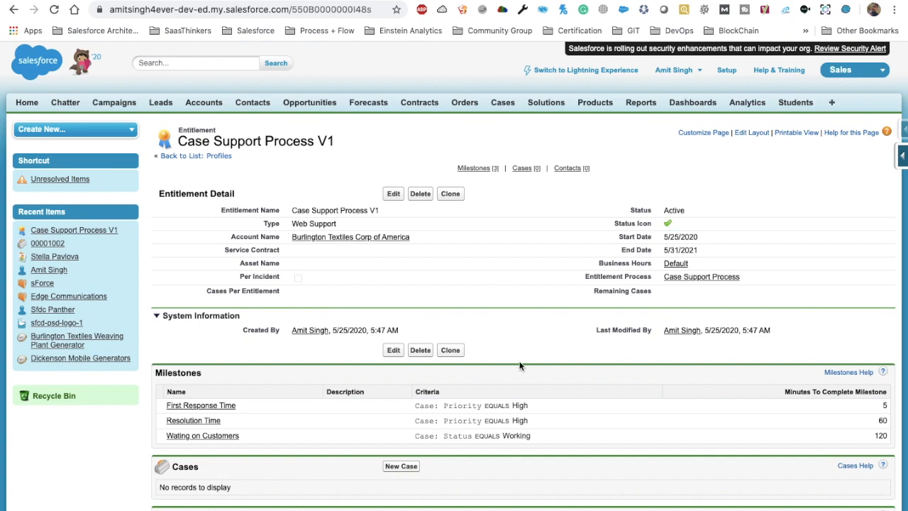
Examine the saved entitlement's details and the milestones listed under it.
scroll(522, 369, down, 1)
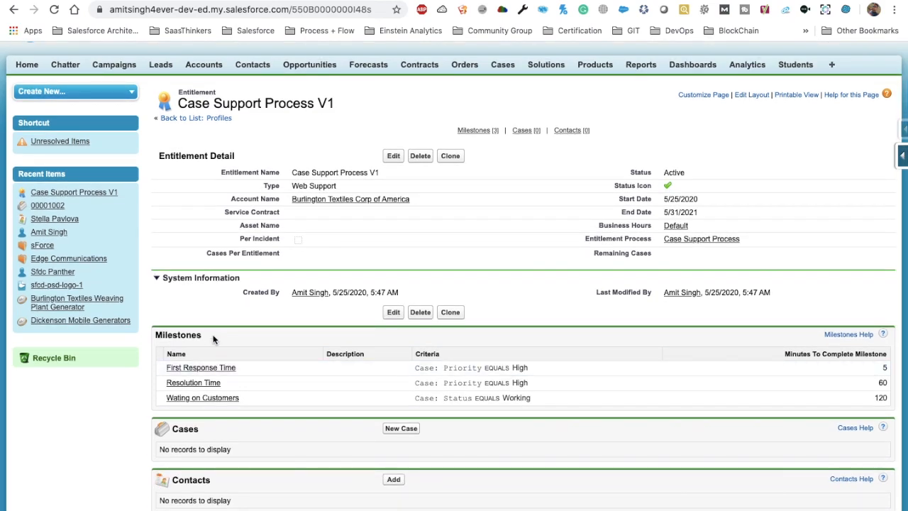
scroll(213, 339, down, 1)
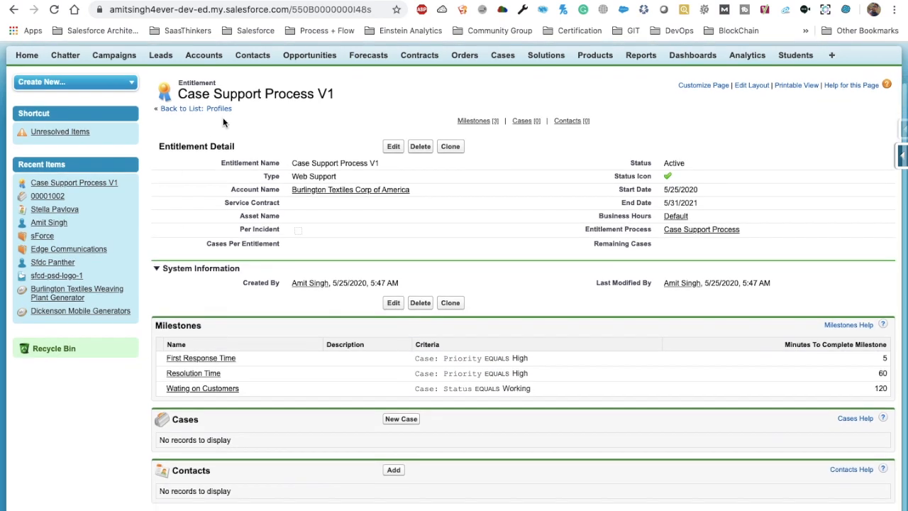
double_click(179, 328)
drag(254, 389, 158, 358)
click(305, 356)
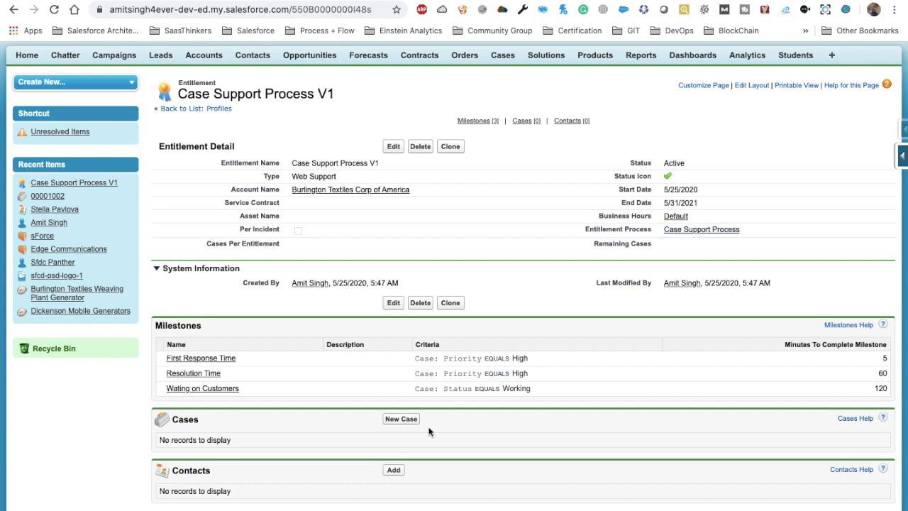
Start a new case from the entitlement's Cases related list, with case origin Email and priority High.
scroll(407, 426, down, 2)
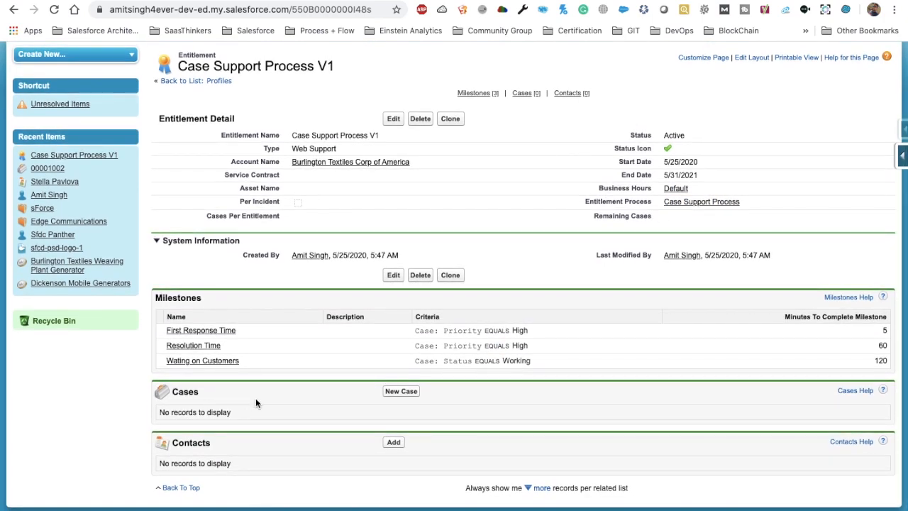
click(400, 392)
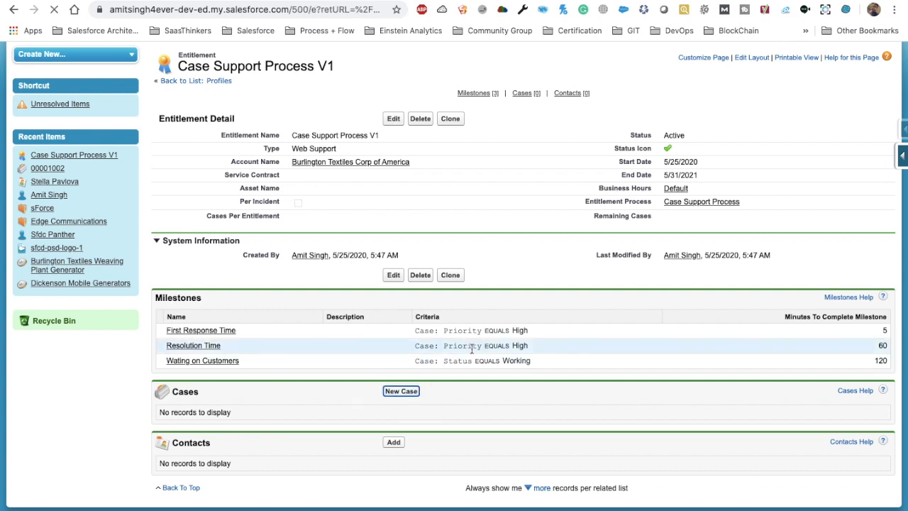
scroll(575, 259, down, 1)
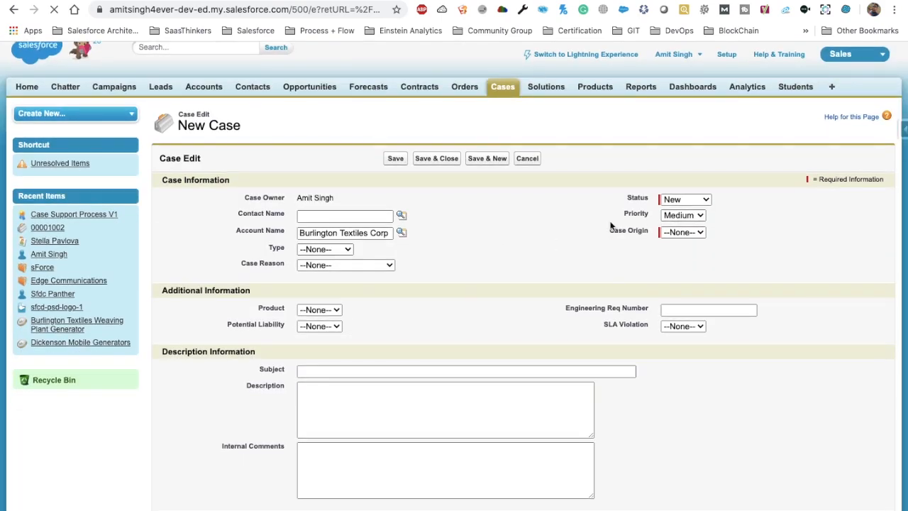
click(689, 232)
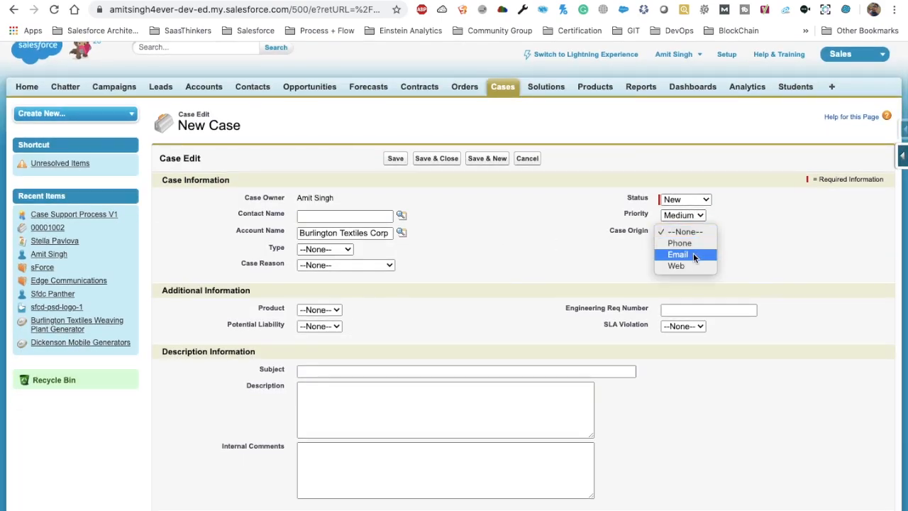
click(679, 254)
click(682, 214)
click(678, 205)
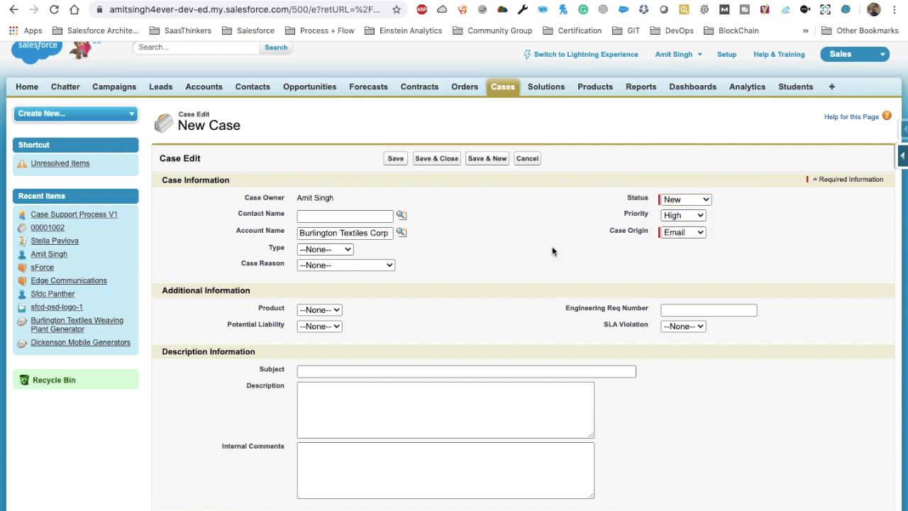
Set the case's type to Electrical, reason to Equipment Complexity, SLA violation to No, product to GC1060 and potential liability to Yes.
scroll(442, 244, down, 1)
click(323, 221)
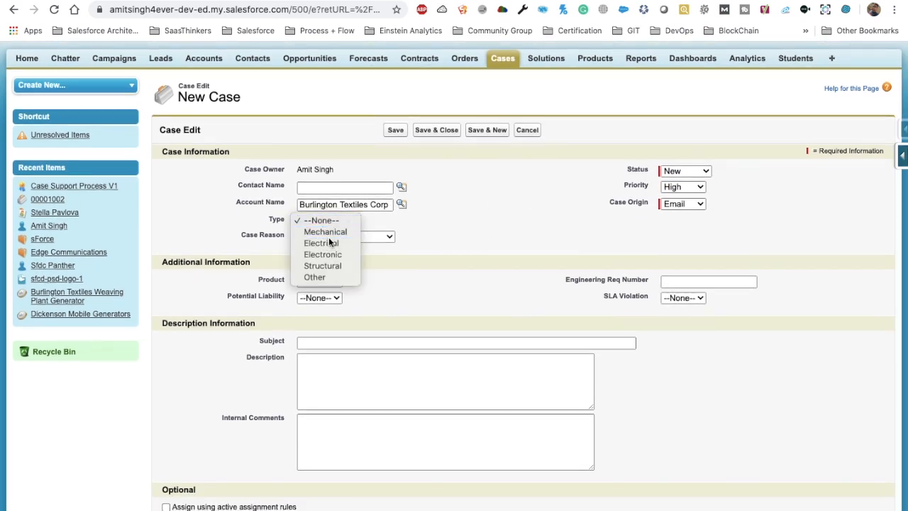
click(329, 242)
click(354, 236)
click(356, 255)
click(682, 298)
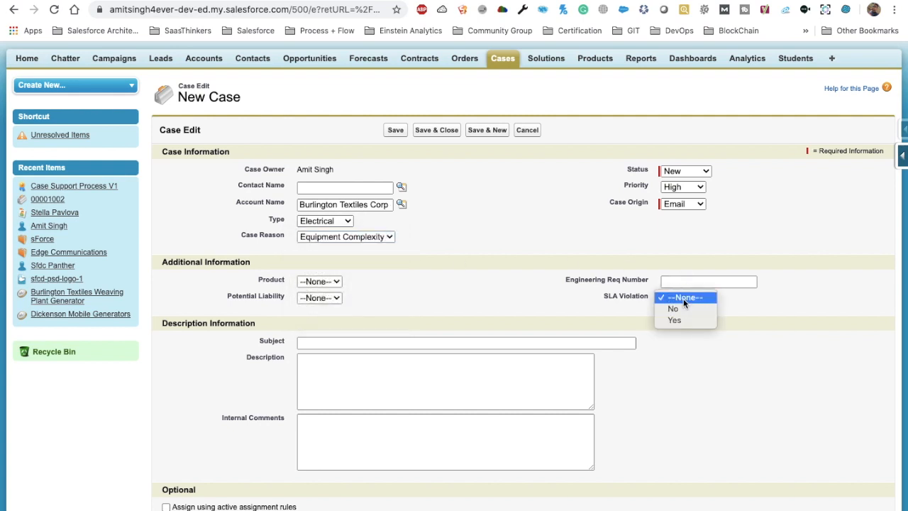
click(672, 308)
click(323, 282)
click(324, 305)
click(318, 297)
click(321, 317)
scroll(412, 307, down, 3)
Enter Milestone Test as the new case's subject.
click(357, 270)
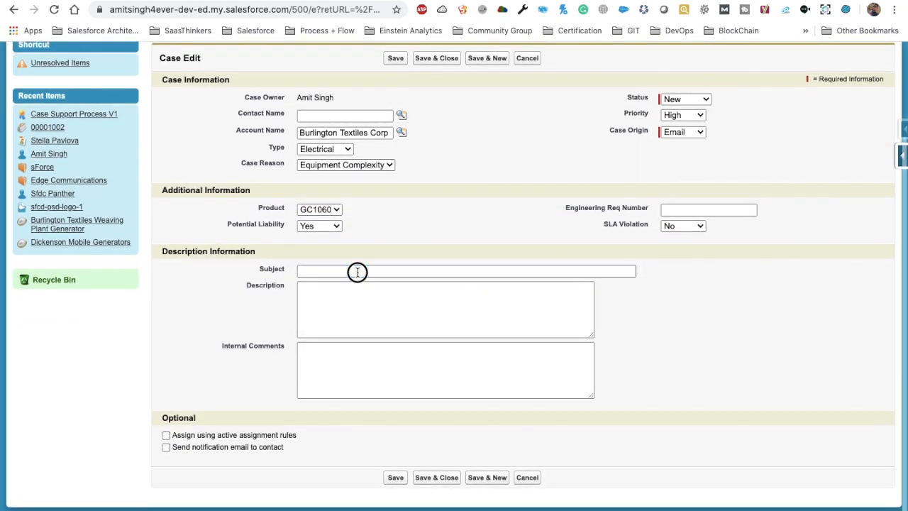
text(Milestt)
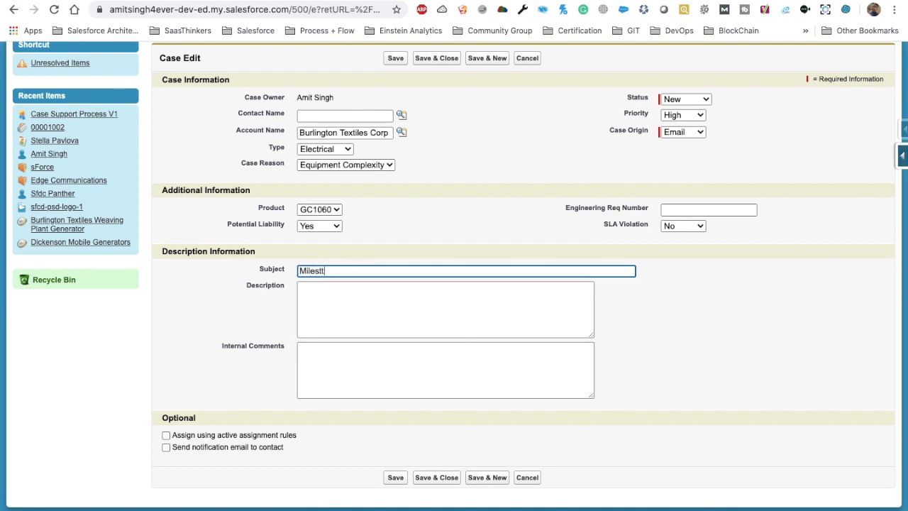
key(BackSpace)
text(o)
key(BackSpace)
text(tone Test)
click(212, 303)
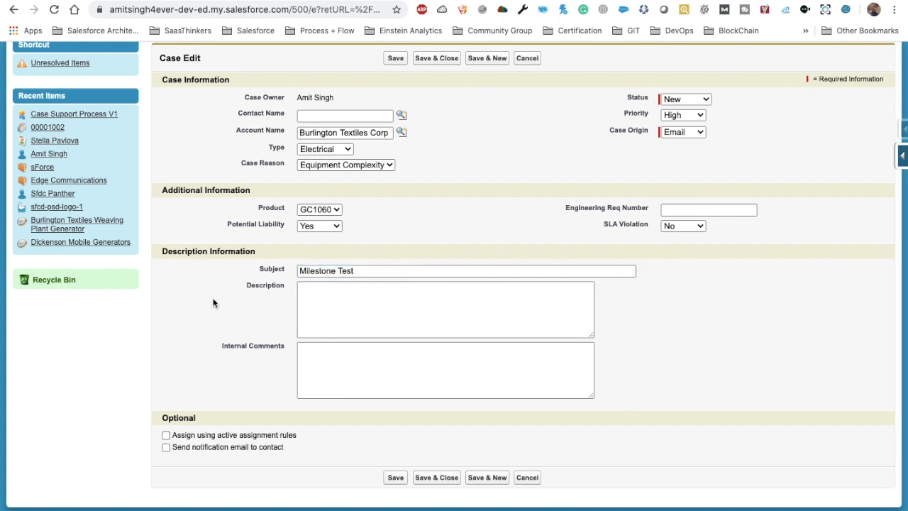
Open the case page layout for editing and add a two-column section named MileStone below Description Information.
mouse_move(902, 157)
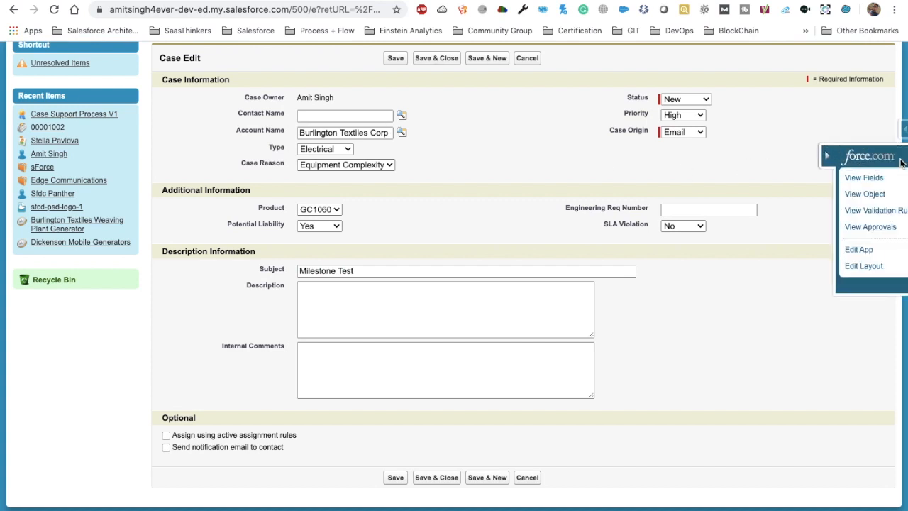
click(795, 266)
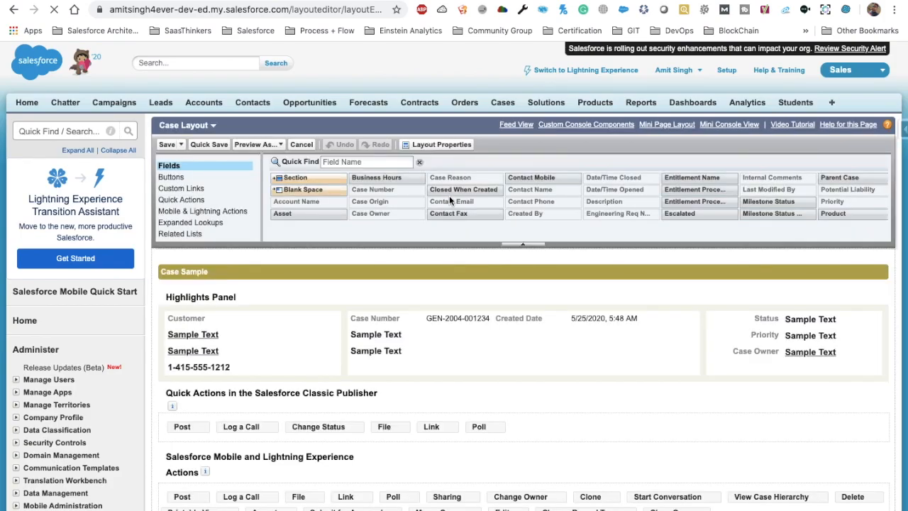
scroll(449, 201, down, 10)
scroll(449, 201, down, 2)
drag(295, 85, 267, 365)
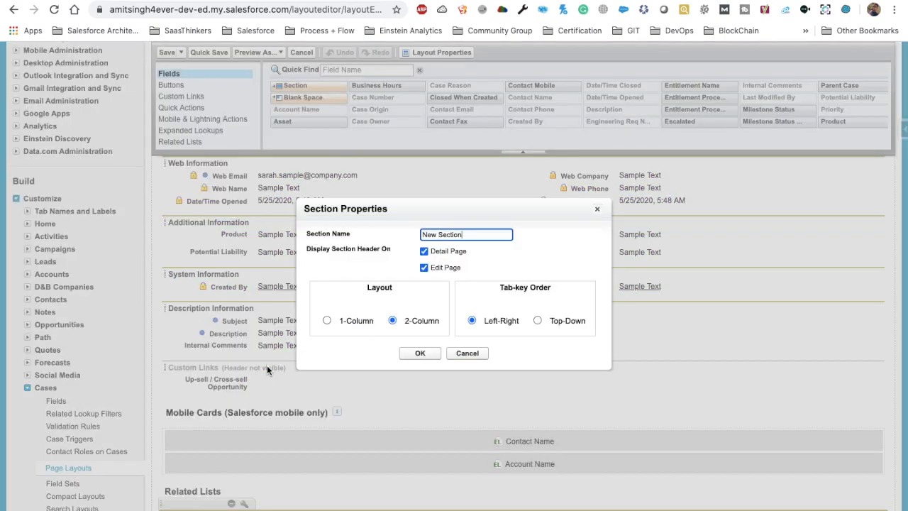
text(MileStone)
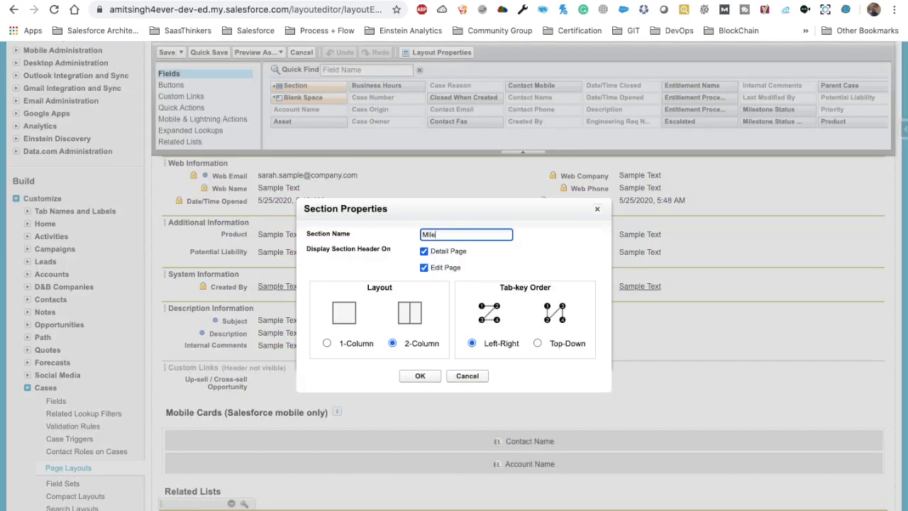
click(417, 376)
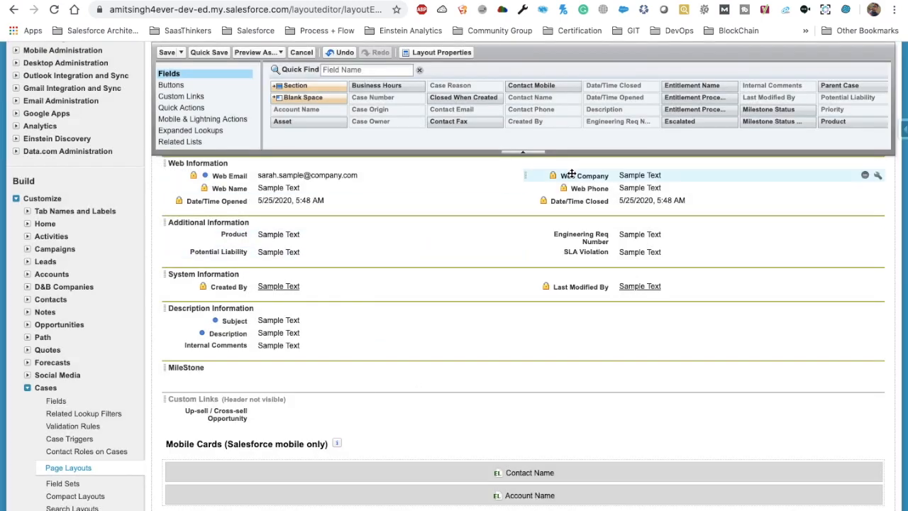
Add the Entitlement Process End Time, Entitlement Process Start Time and Entitlement Name fields to the MileStone section.
click(351, 71)
text(En)
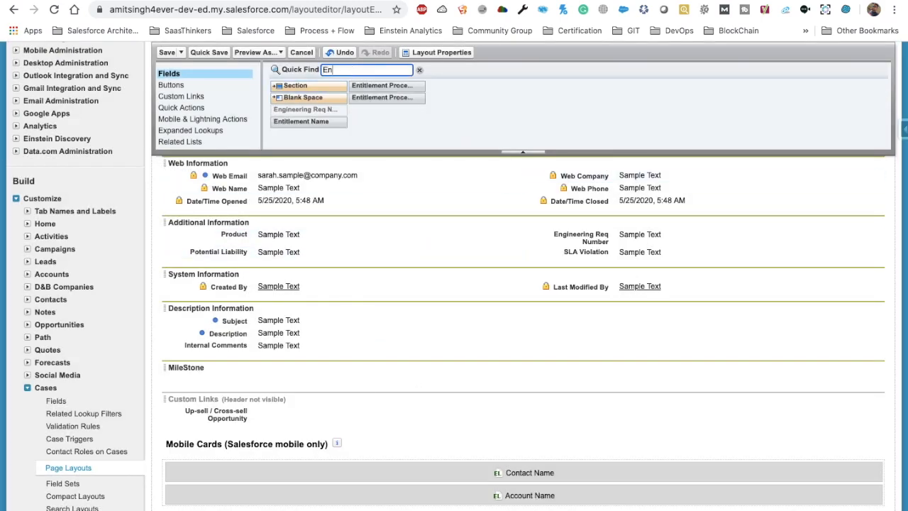
drag(369, 86, 281, 369)
drag(377, 95, 614, 364)
drag(318, 123, 324, 395)
Add the Milestone Status and Milestone Status Icon fields to the MileStone section.
double_click(349, 69)
text(Mil)
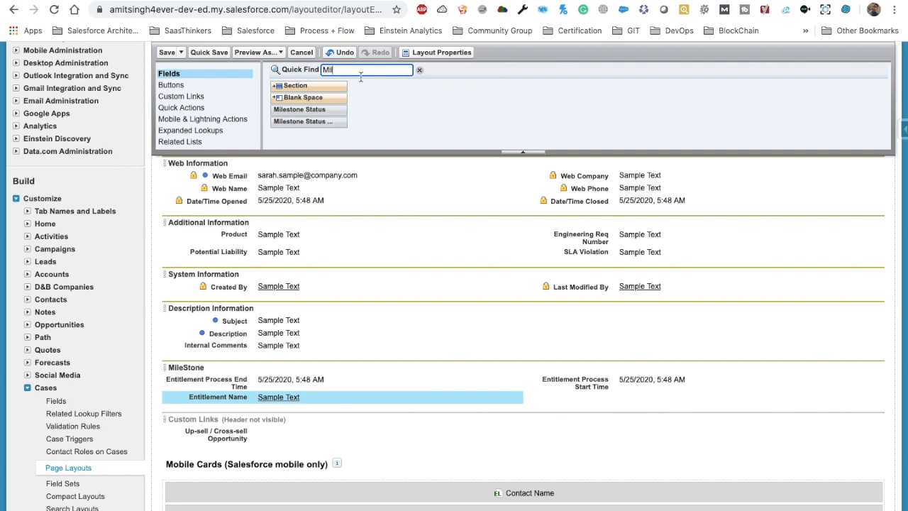
drag(315, 109, 583, 394)
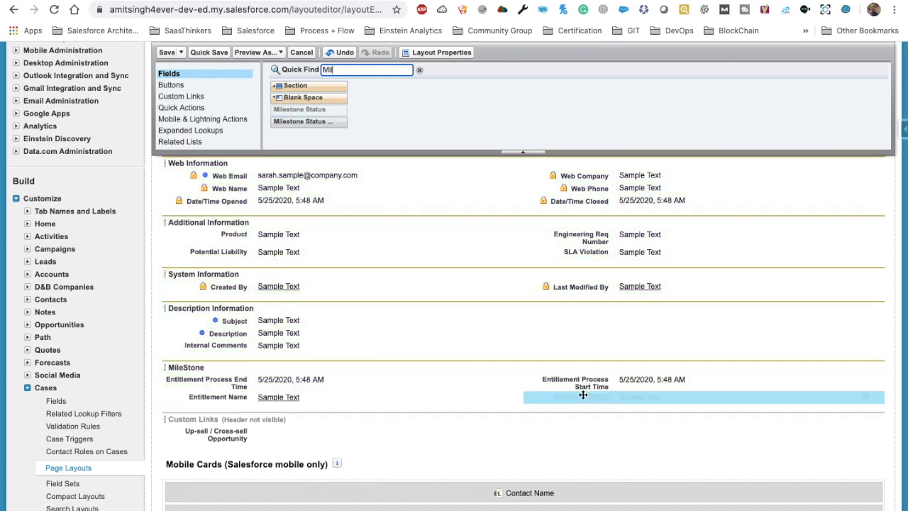
drag(300, 122, 298, 407)
click(343, 52)
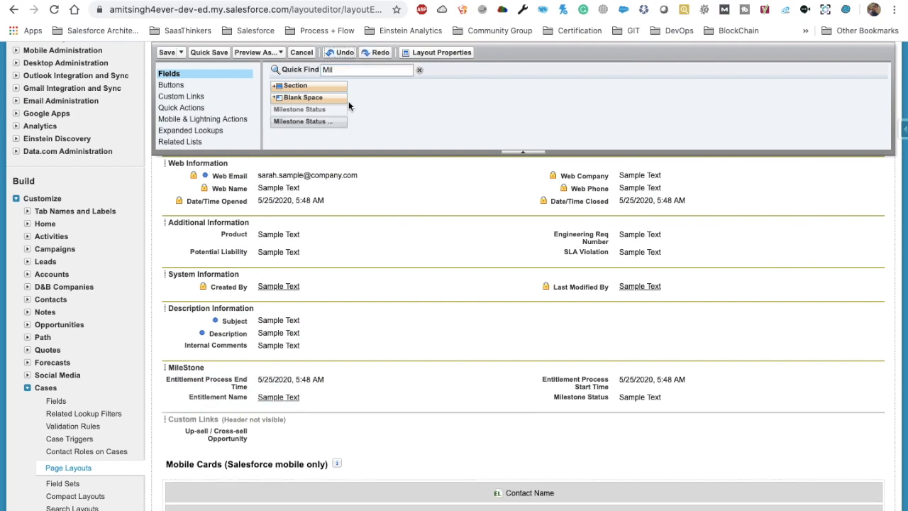
click(376, 54)
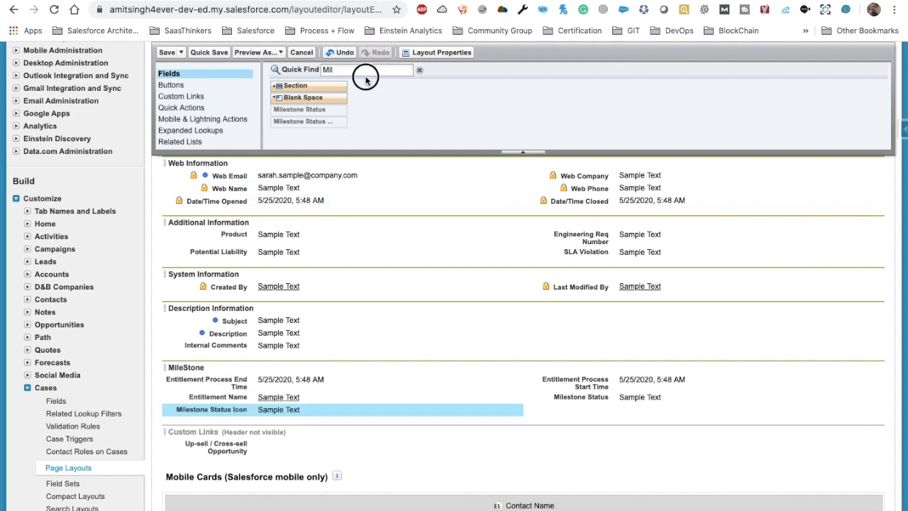
Add the Stopped Since and Stopped fields to the MileStone section.
double_click(360, 71)
text(St)
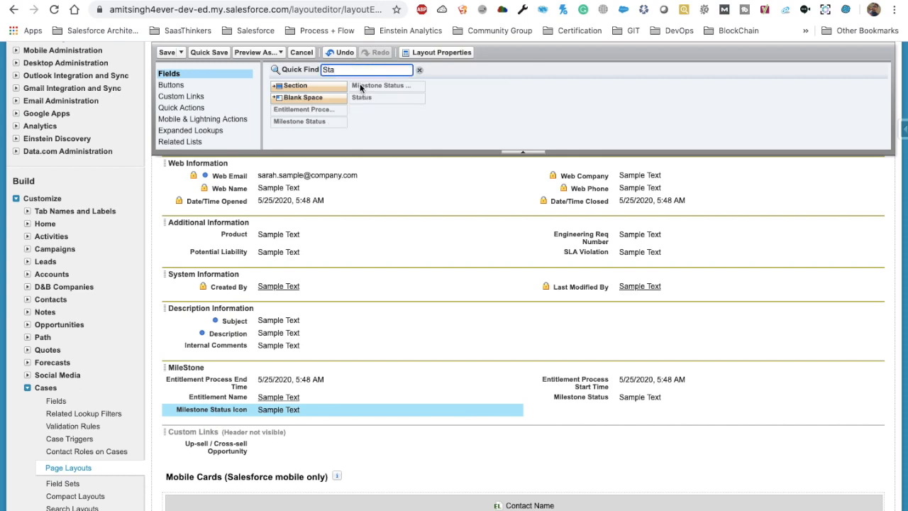
drag(385, 120, 622, 405)
drag(368, 110, 329, 423)
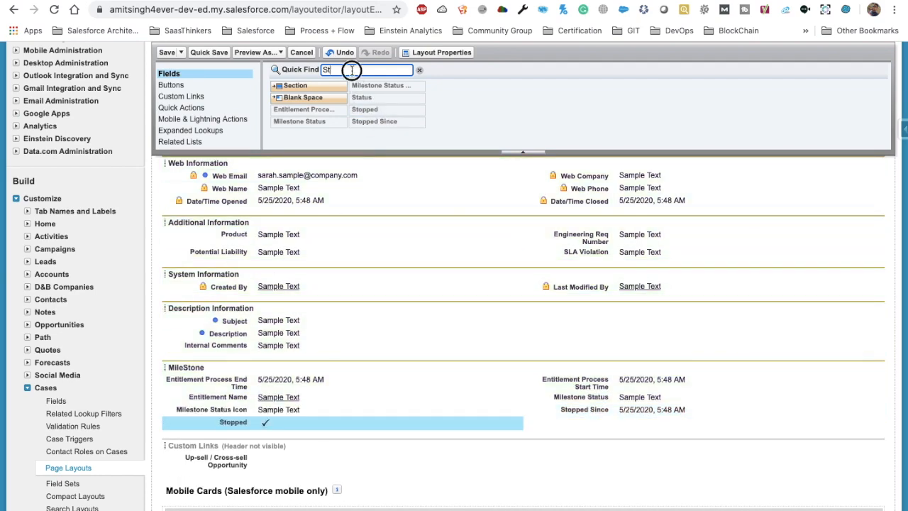
Place the Timeline (Minutes) component at the end of the MileStone section and save the case layout.
click(419, 69)
scroll(588, 120, right, 6)
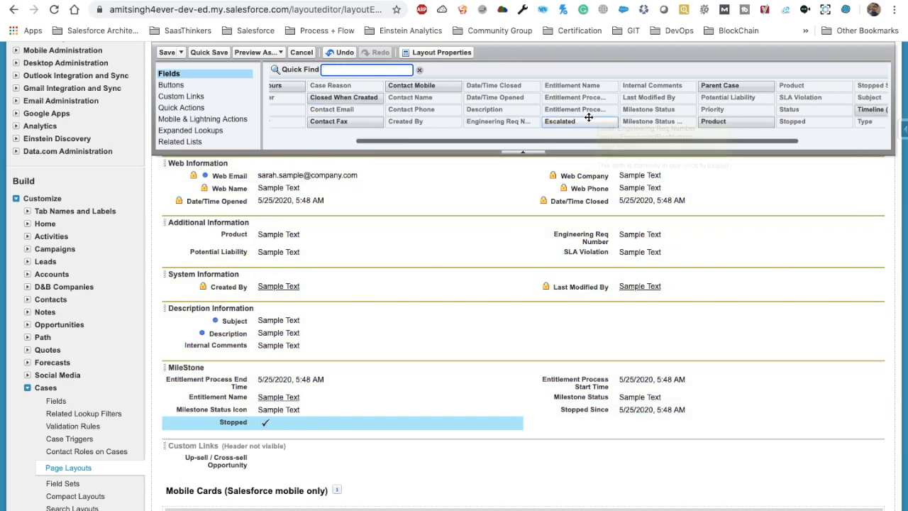
drag(738, 114, 407, 425)
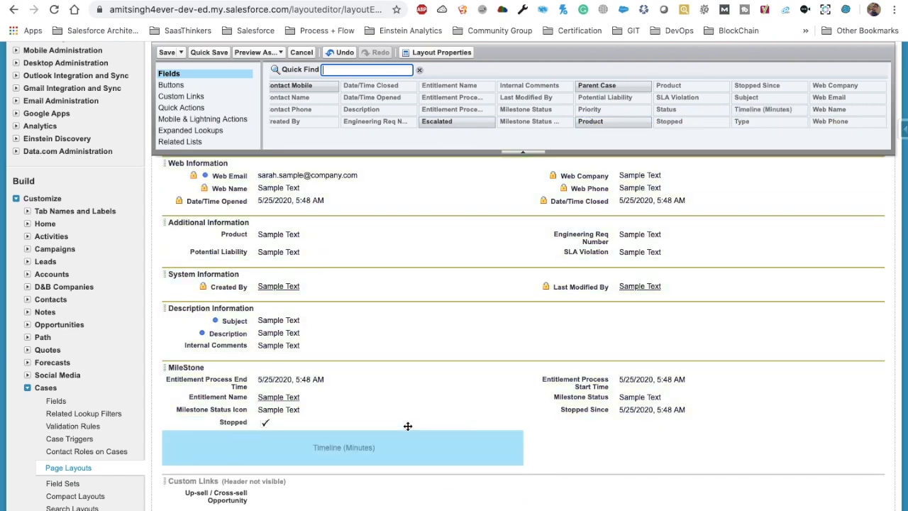
click(167, 54)
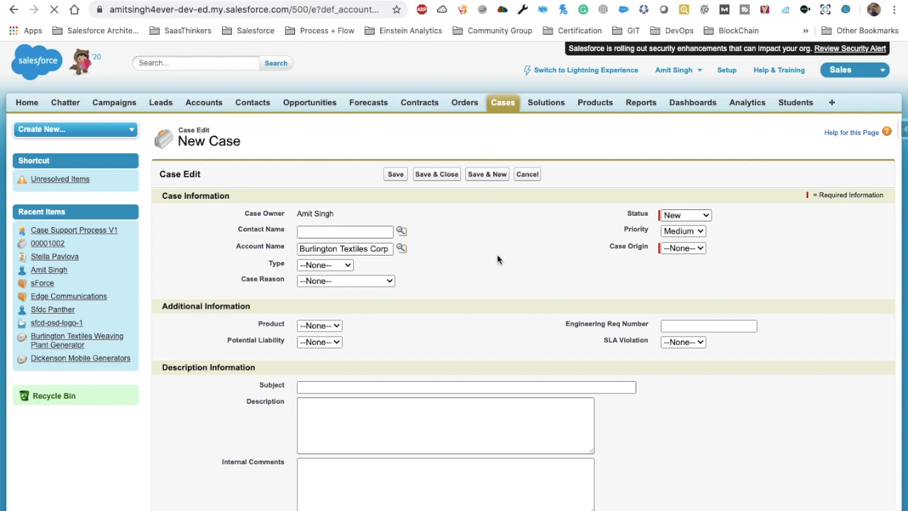
Set the new case's origin to Email and save the case.
scroll(496, 257, down, 5)
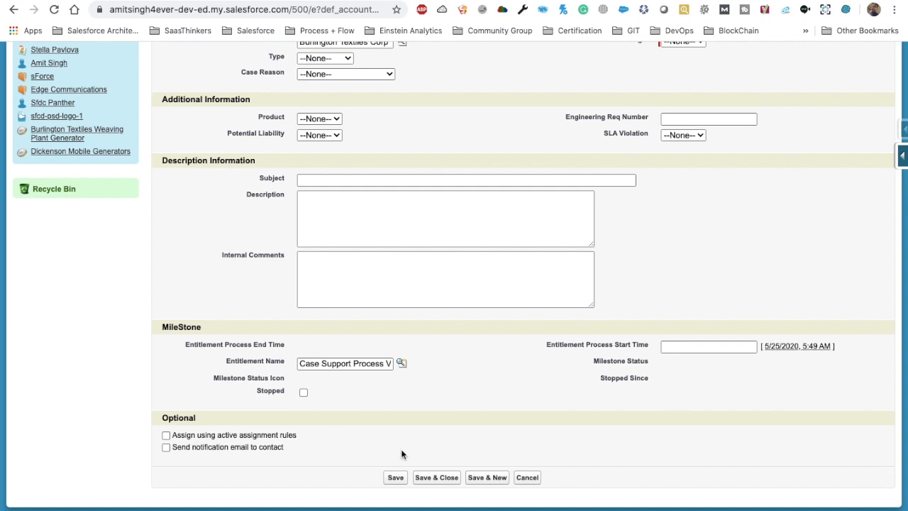
click(395, 477)
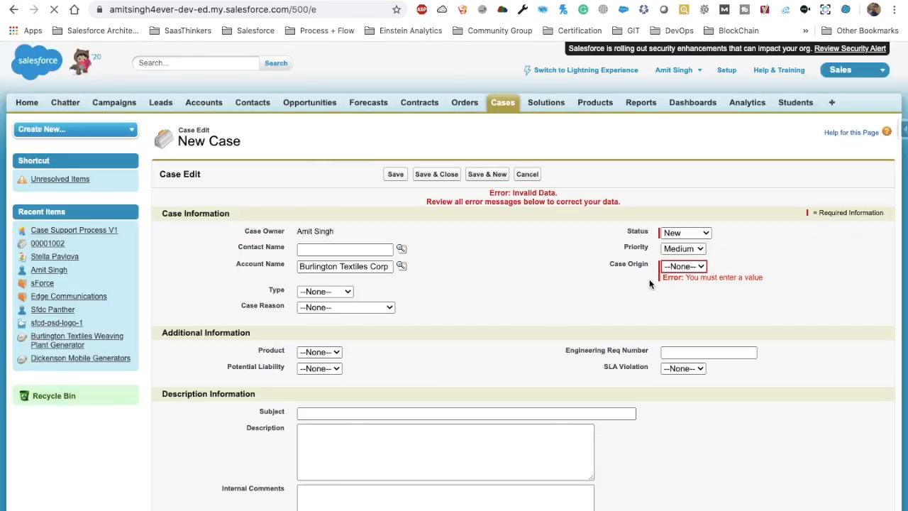
click(684, 266)
click(689, 291)
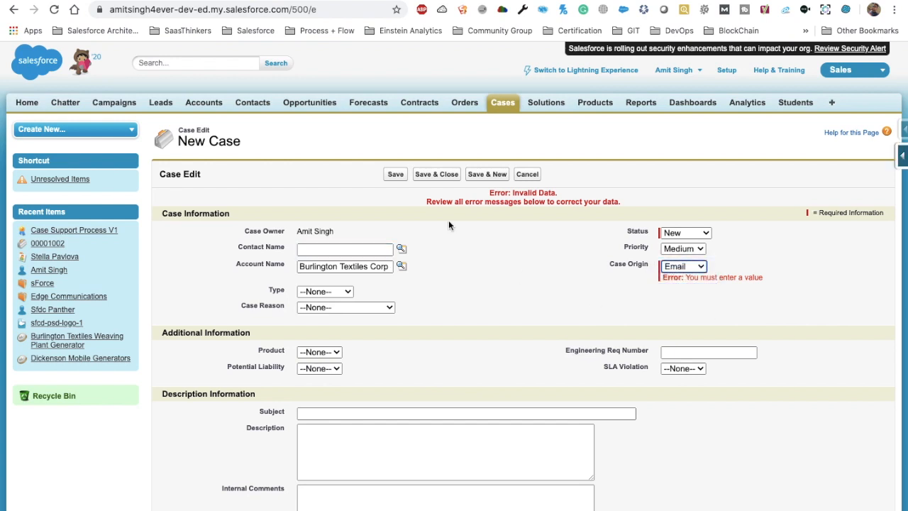
click(395, 175)
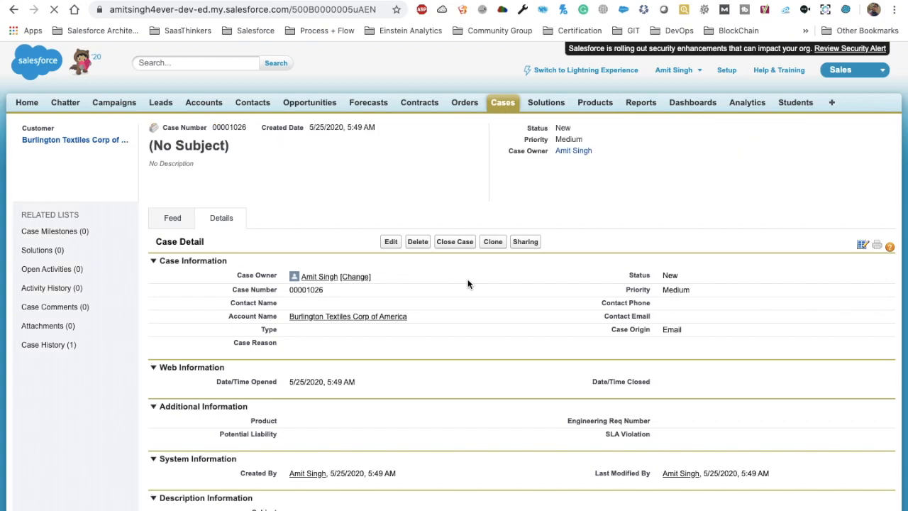
Examine the saved case's MileStone section, including the entitlement process times, milestone status and stopped fields, and its Case Milestones list.
scroll(468, 278, down, 5)
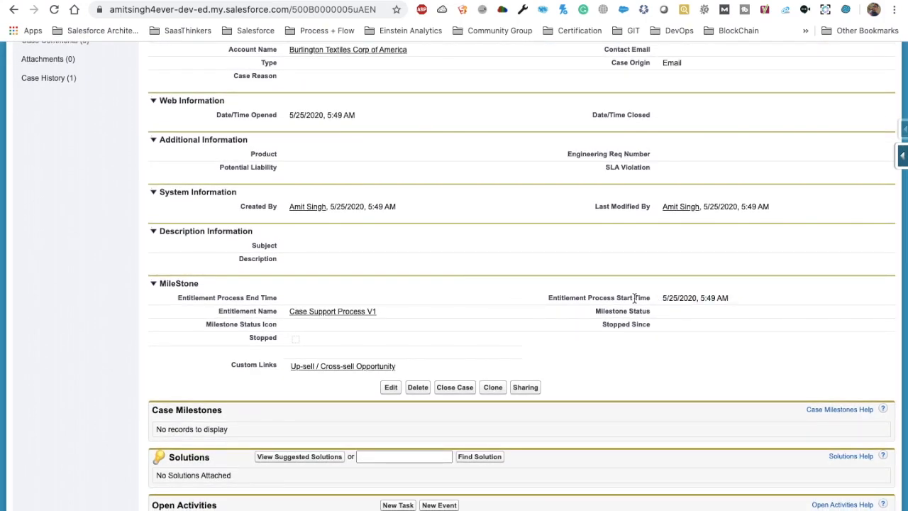
double_click(662, 298)
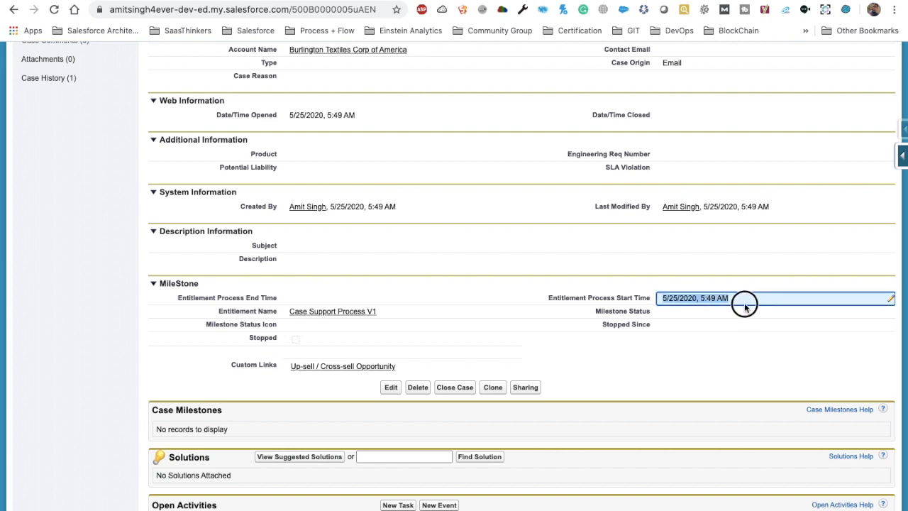
drag(744, 304, 744, 308)
click(593, 298)
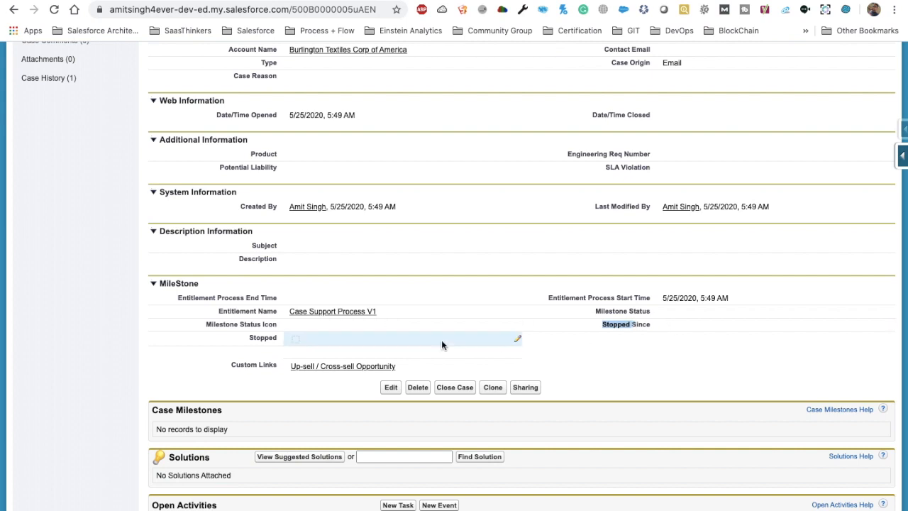
click(309, 352)
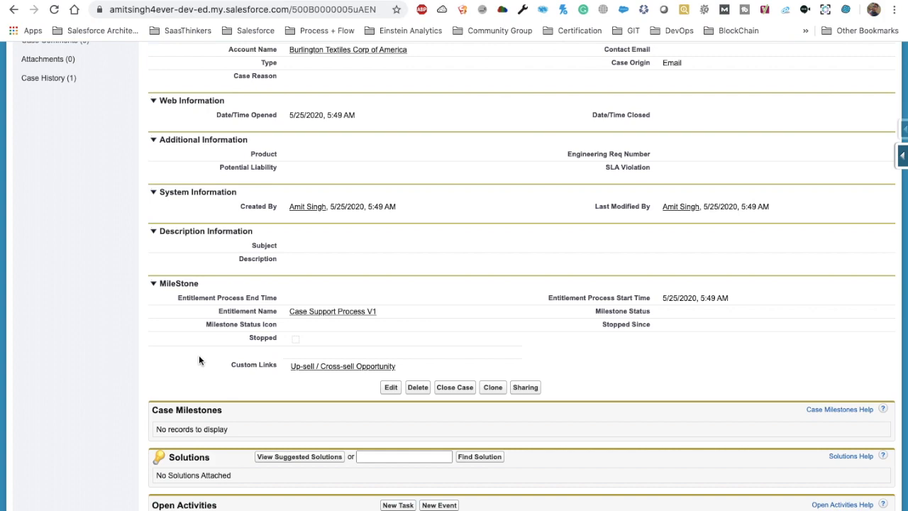
scroll(199, 360, down, 1)
click(316, 303)
scroll(314, 304, up, 3)
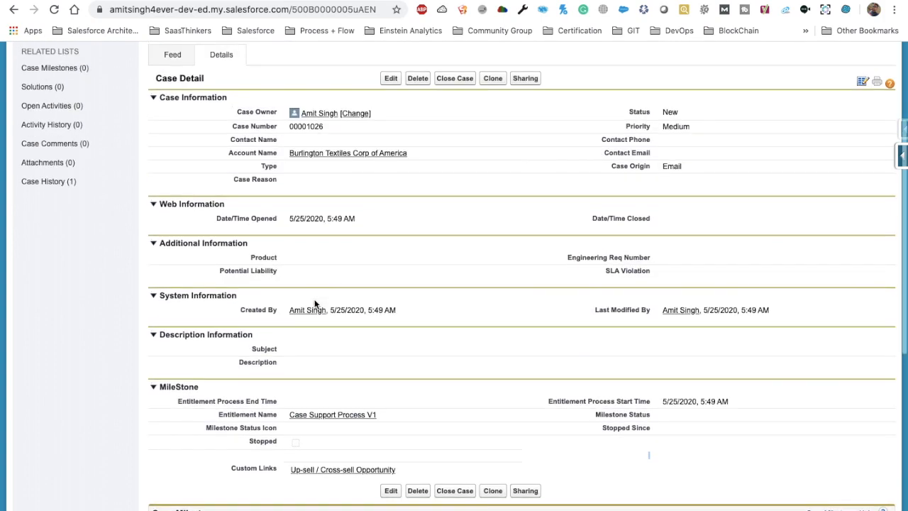
scroll(234, 164, up, 1)
View the case's feed, open its page layout and review the custom console components, then return to the layout.
click(172, 121)
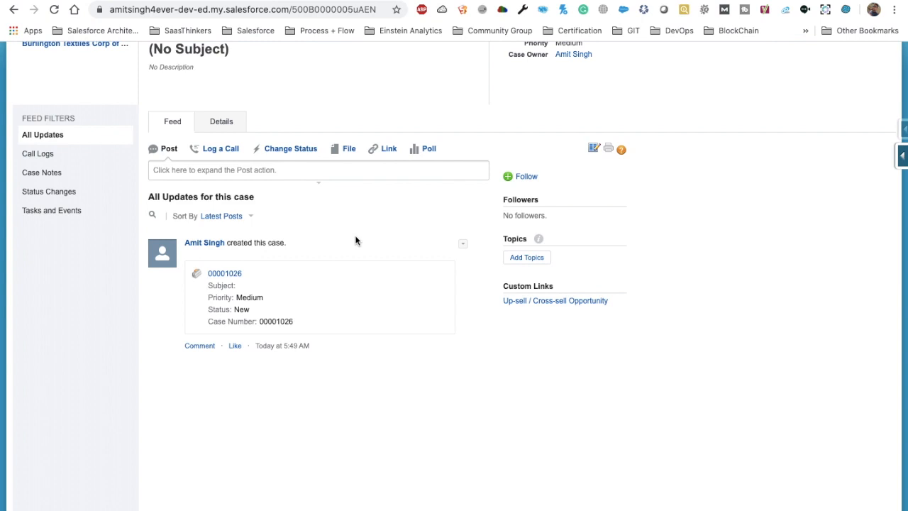
click(594, 149)
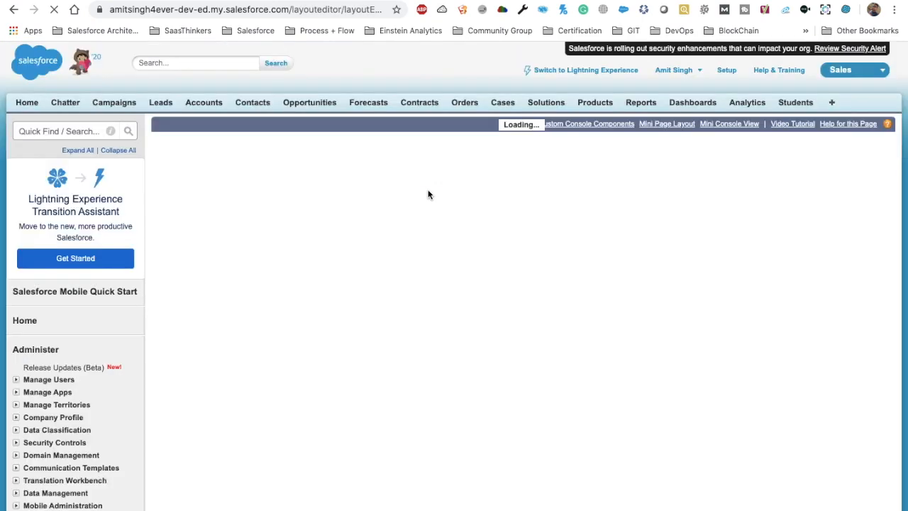
click(600, 126)
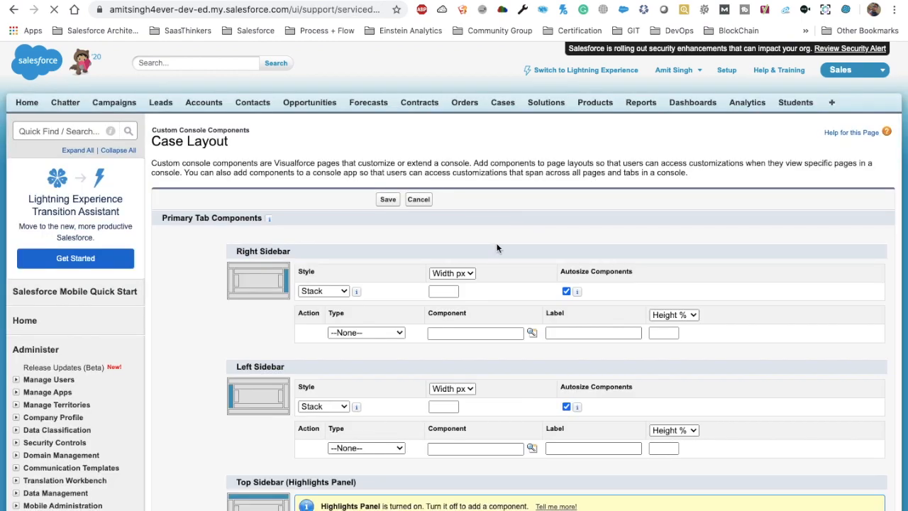
scroll(497, 244, down, 10)
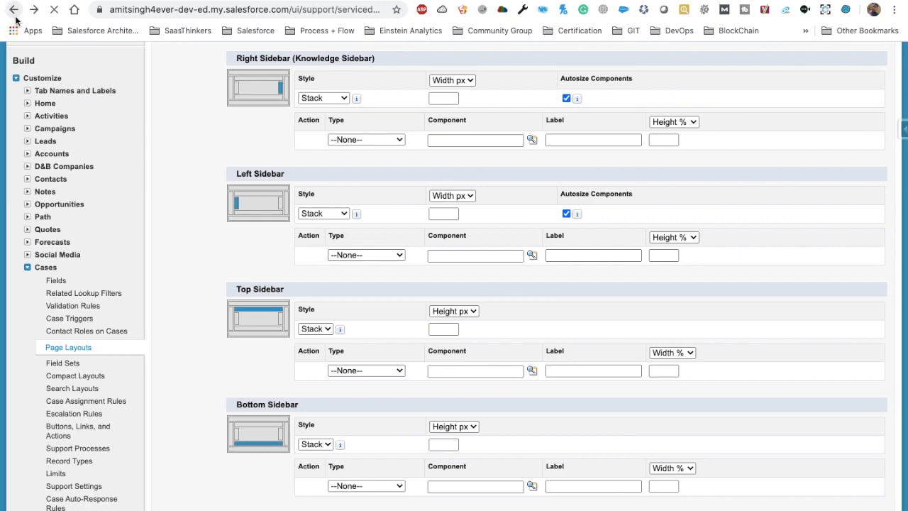
click(14, 10)
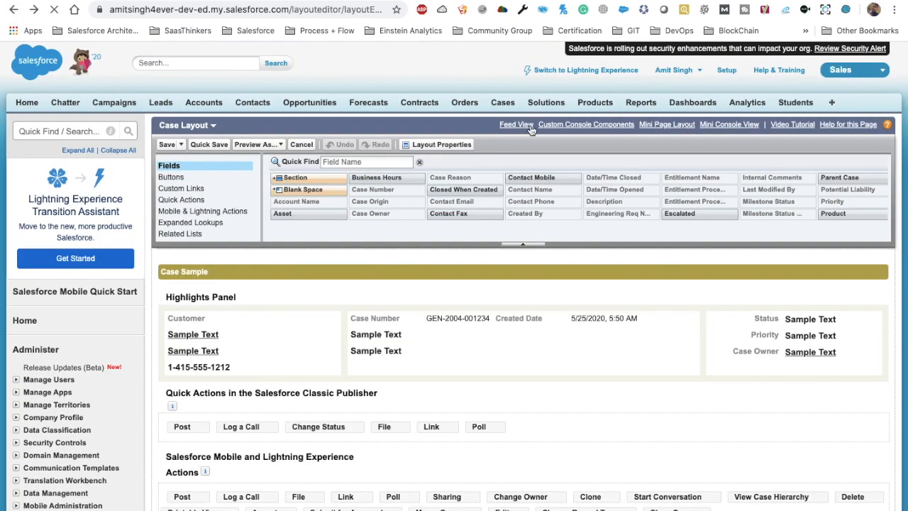
In the case layout's feed view settings, move the Files and Milestone Tracker components from Hidden to Left Column.
scroll(353, 322, down, 5)
scroll(353, 323, down, 3)
scroll(353, 322, down, 6)
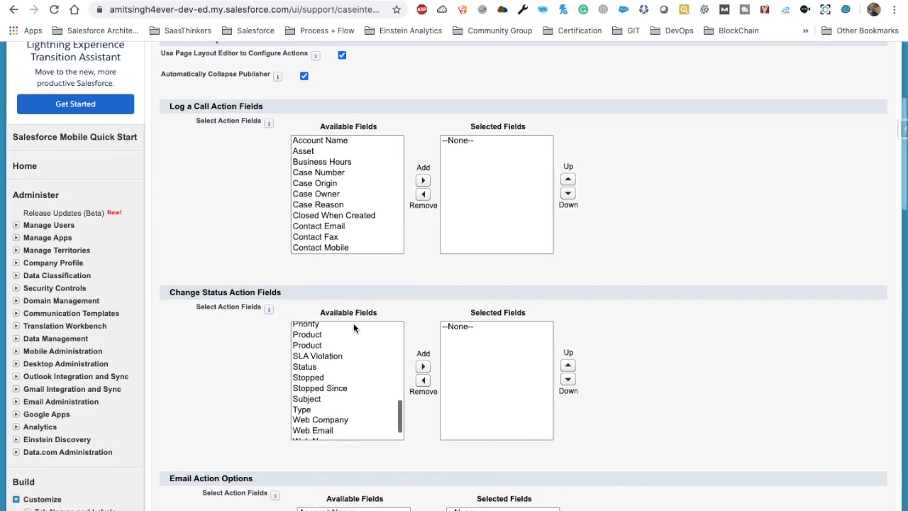
scroll(237, 346, down, 12)
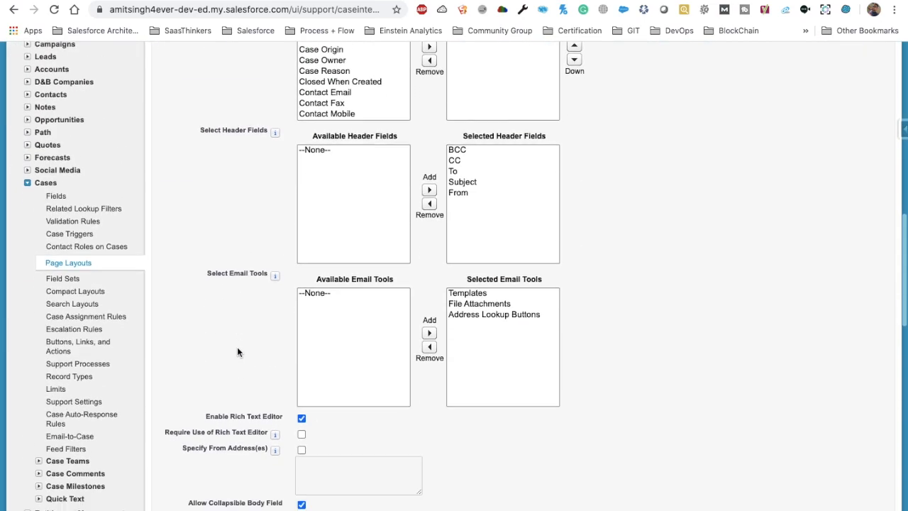
scroll(237, 346, down, 4)
scroll(237, 347, down, 2)
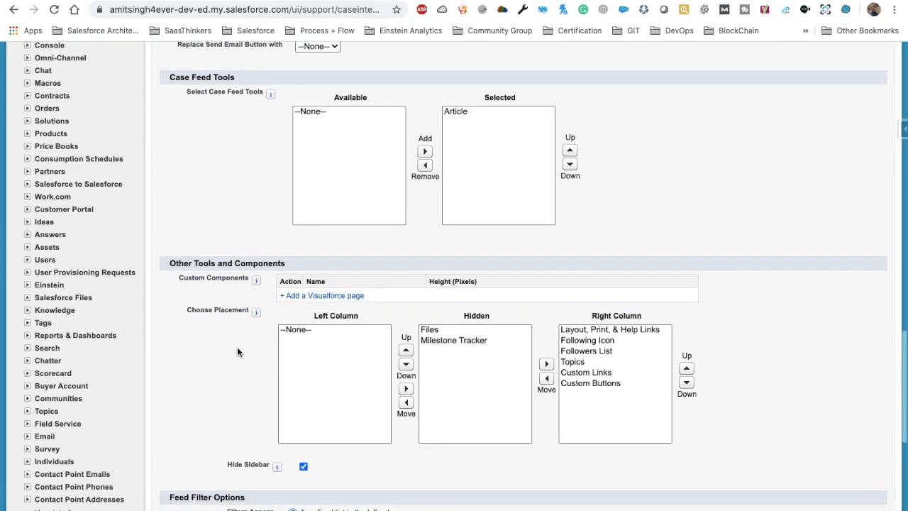
click(456, 340)
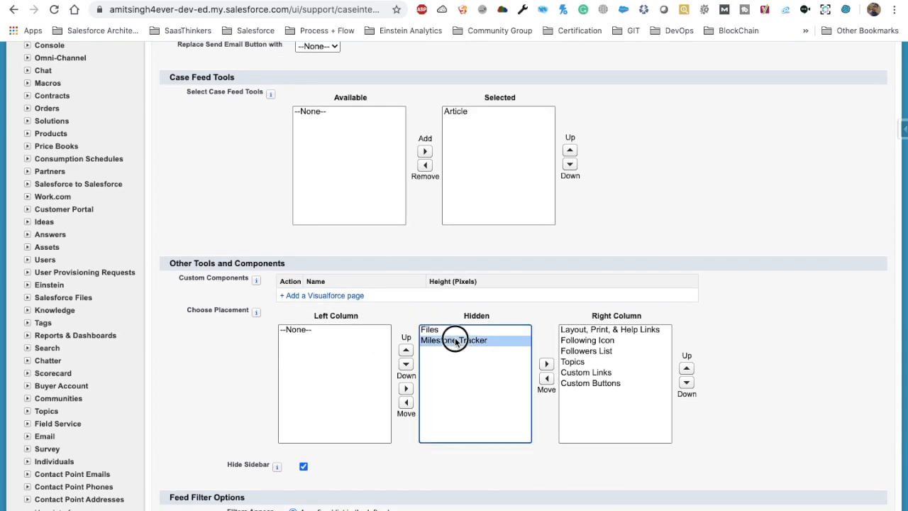
shift+click(442, 329)
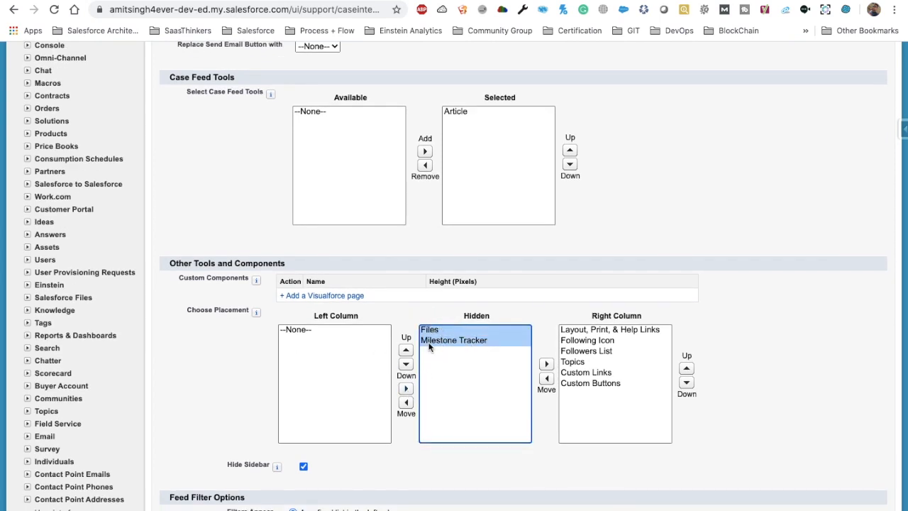
click(406, 402)
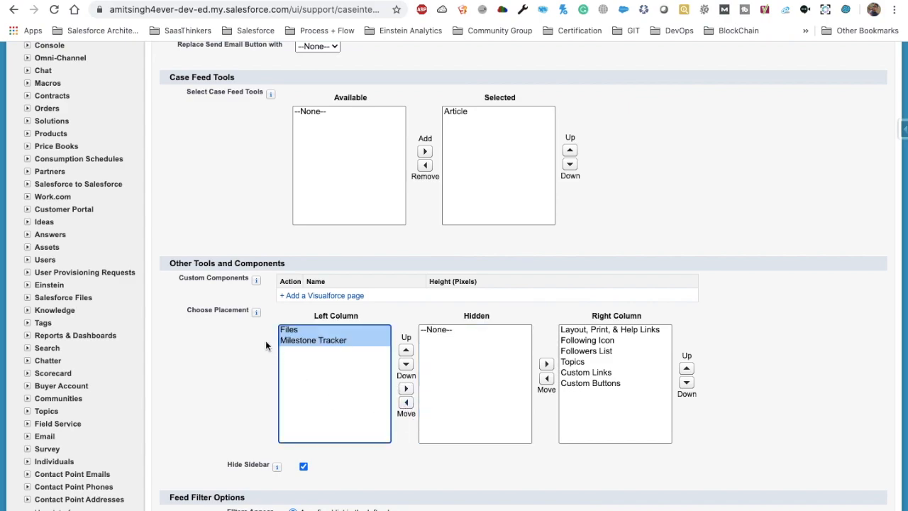
Save the feed view settings and the case layout.
scroll(228, 315, down, 4)
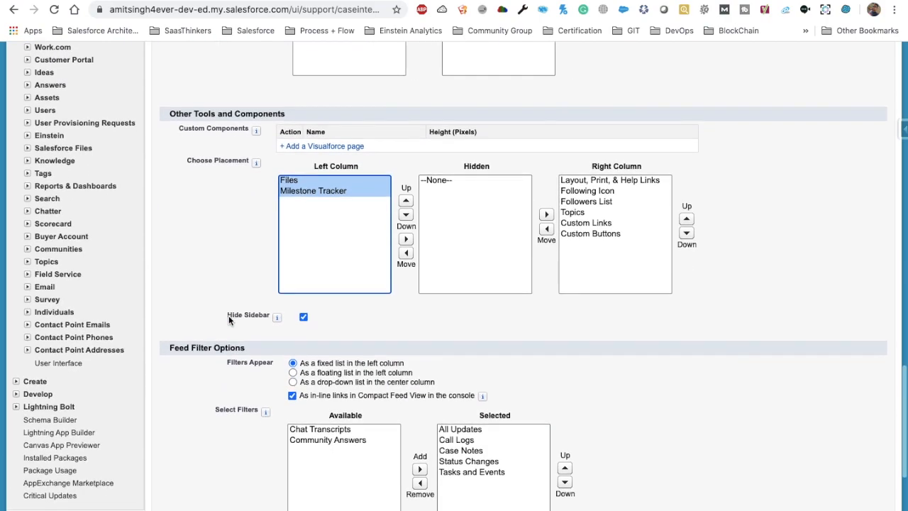
scroll(229, 315, up, 12)
scroll(228, 315, up, 15)
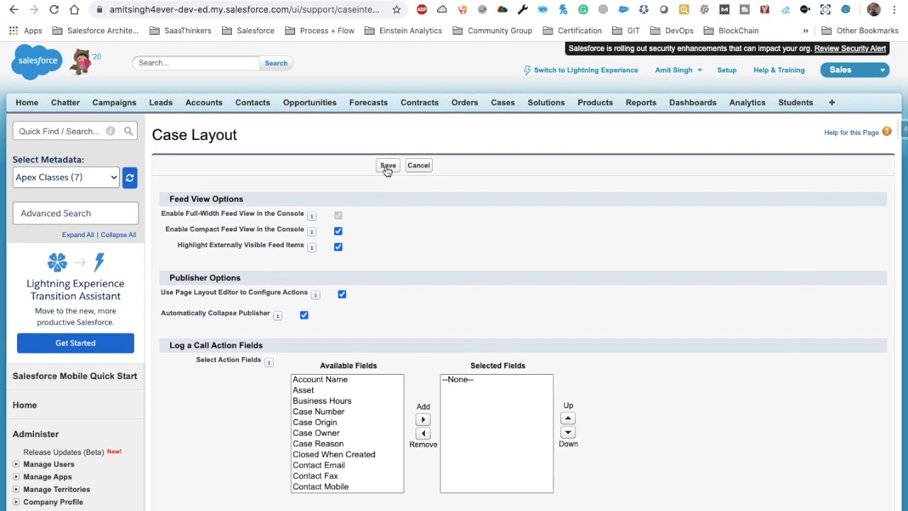
click(387, 165)
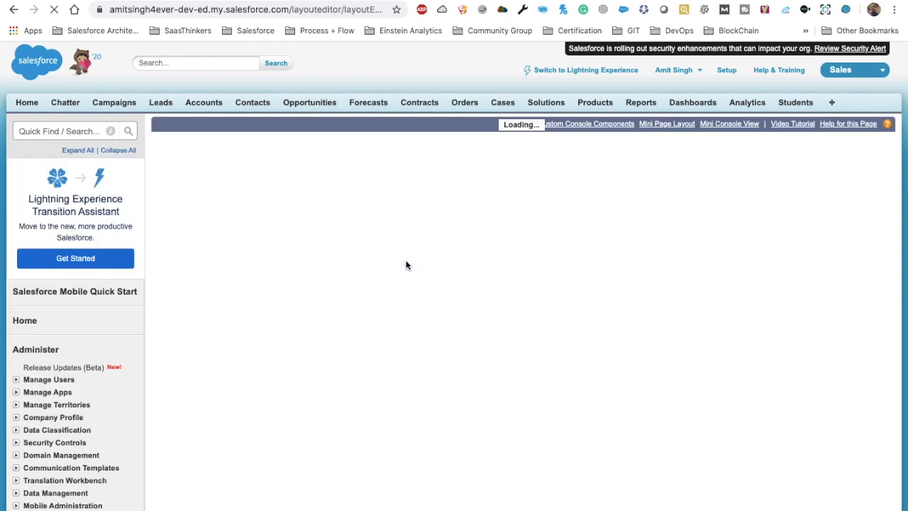
click(168, 144)
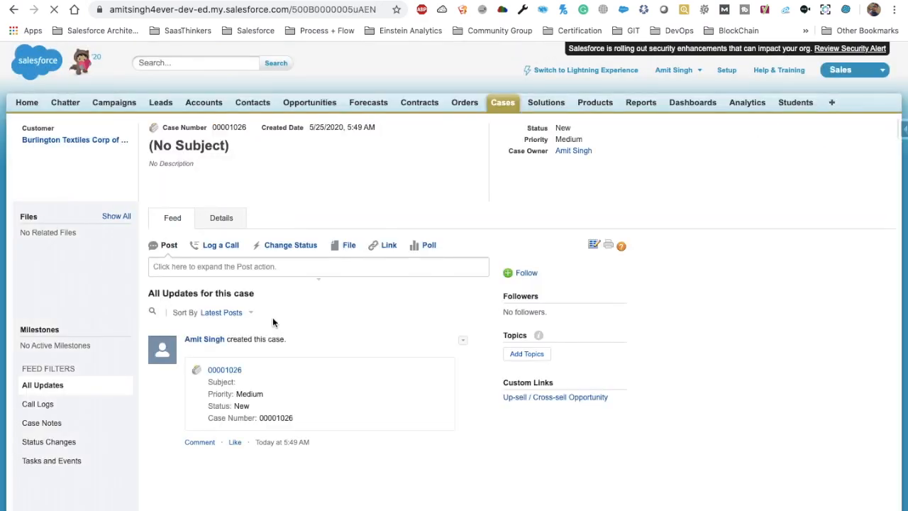
Sort the case feed by Most Recent Activity and check the case's Files and Milestones components.
scroll(273, 323, down, 3)
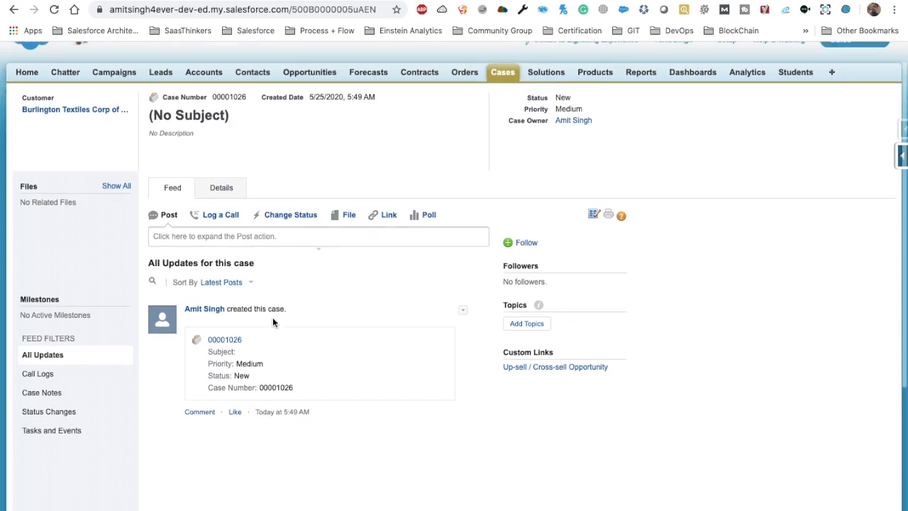
click(248, 210)
click(227, 283)
click(257, 212)
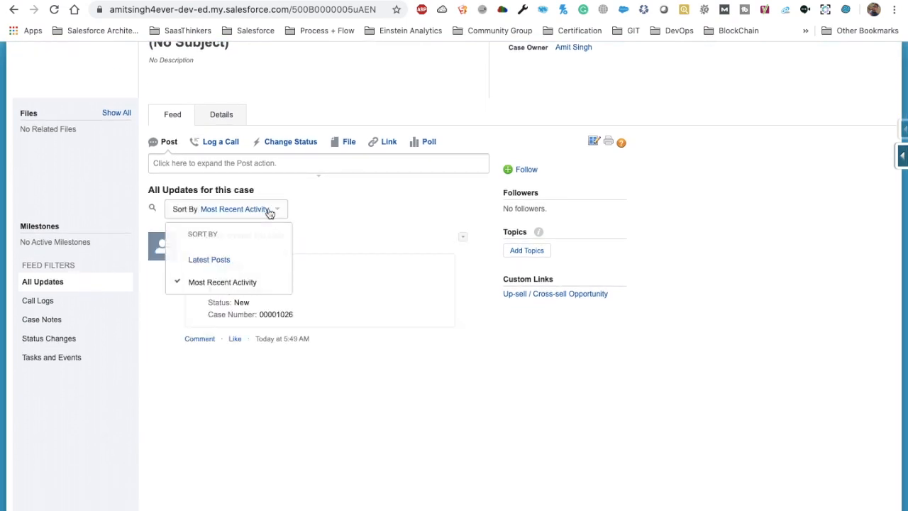
click(73, 162)
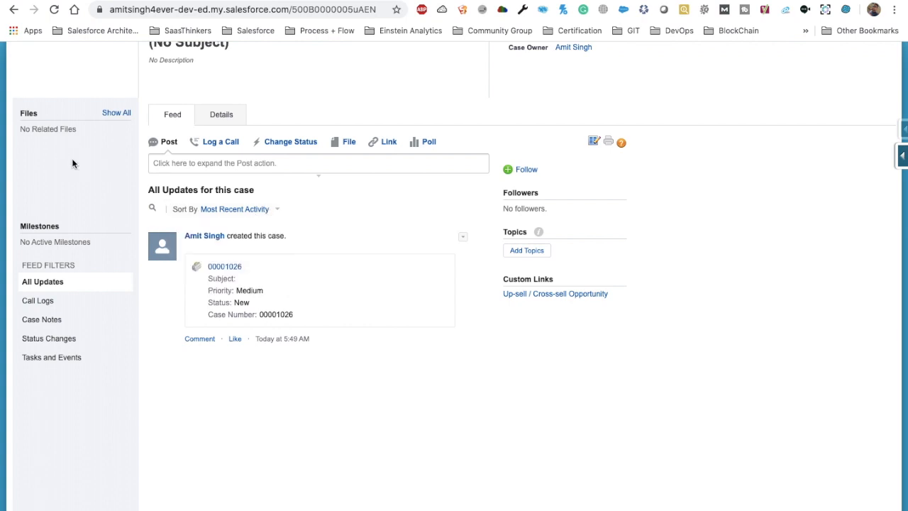
scroll(73, 163, up, 1)
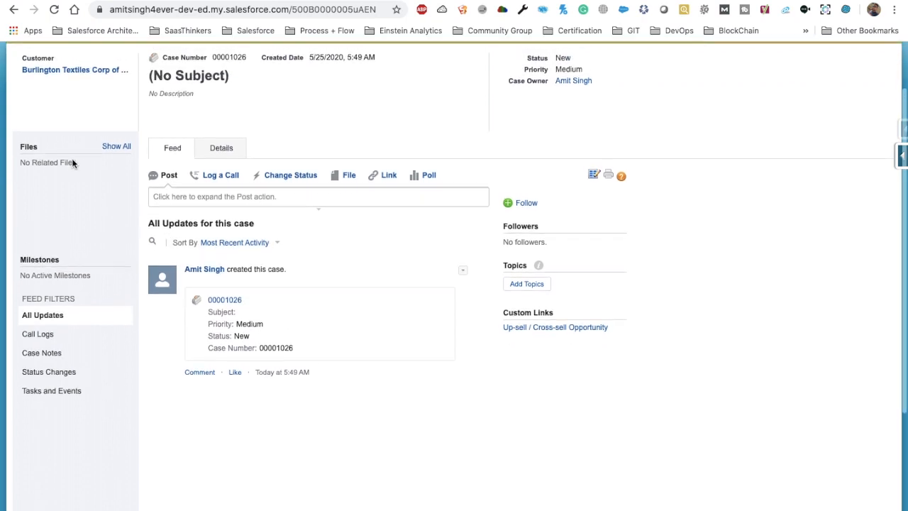
triple_click(75, 276)
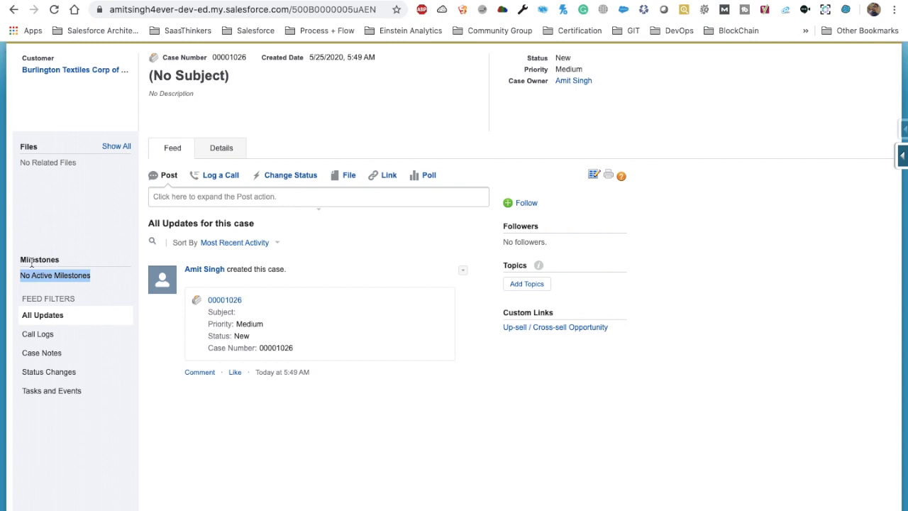
In the case details, set the priority to High and save the case.
click(217, 150)
double_click(682, 221)
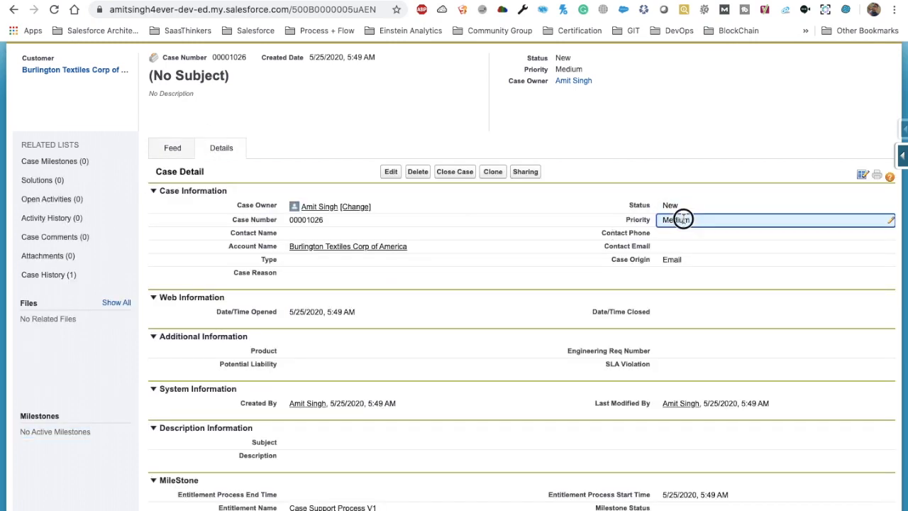
click(692, 222)
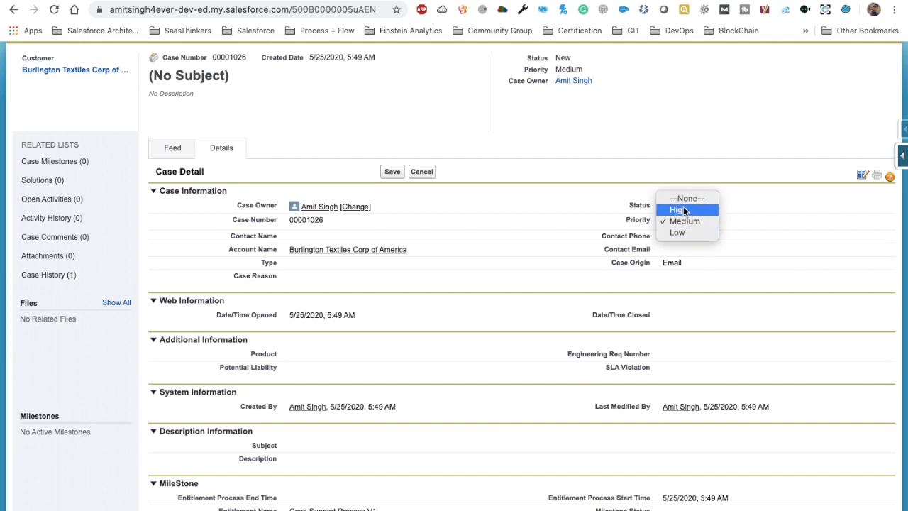
click(683, 209)
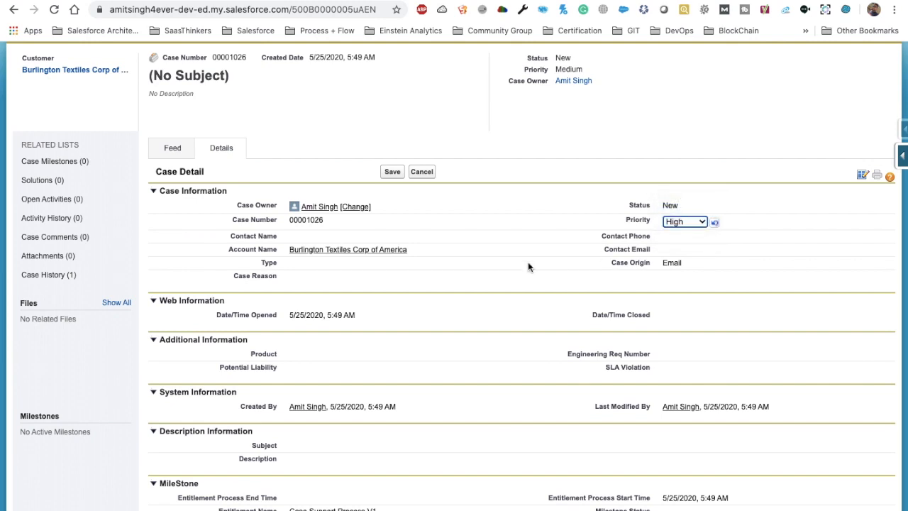
click(395, 180)
click(392, 171)
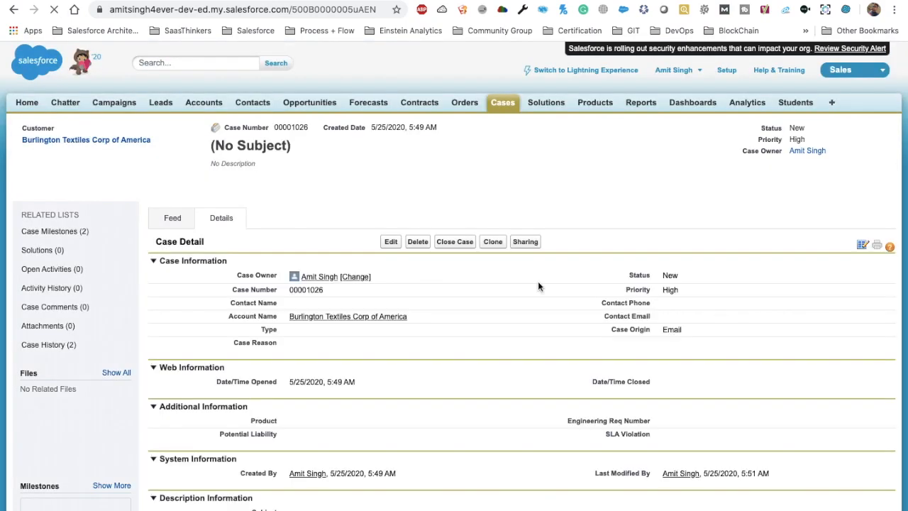
Examine the case's milestone countdown, milestone status and timeline.
scroll(143, 357, down, 3)
scroll(143, 358, down, 1)
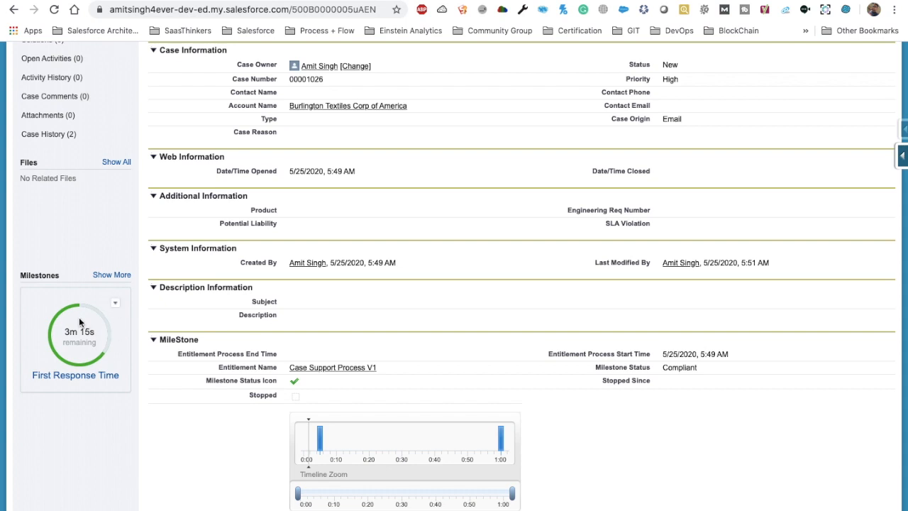
scroll(190, 383, down, 3)
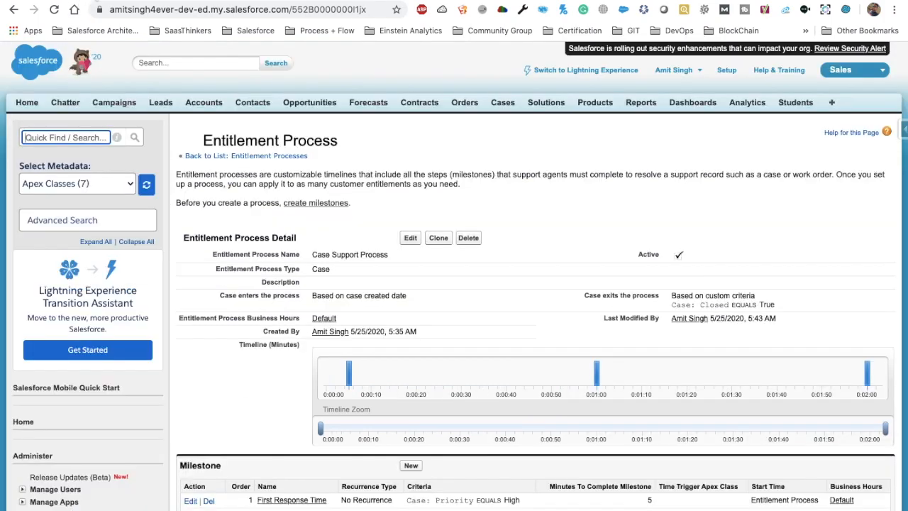
Try to set the First Response Time milestone's start time to Milestone Criteria in Case Support Process, and leave the milestone editor.
scroll(431, 207, down, 3)
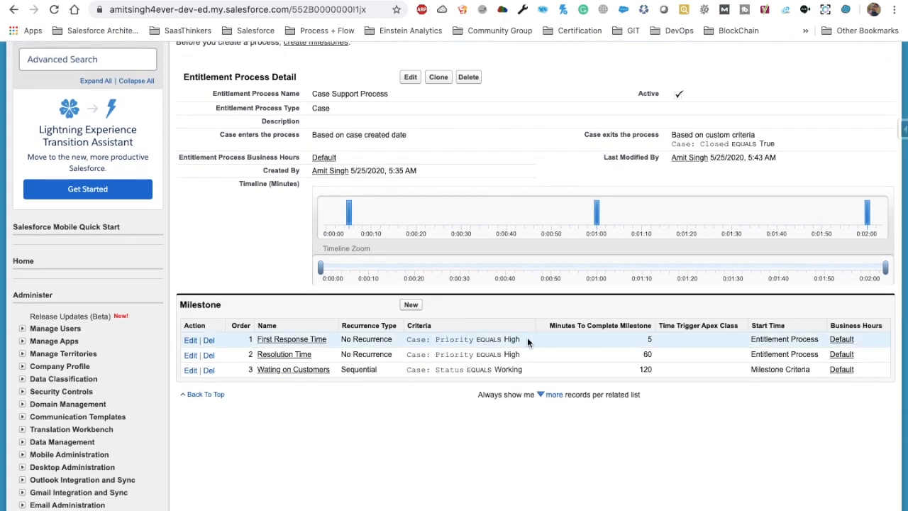
click(190, 340)
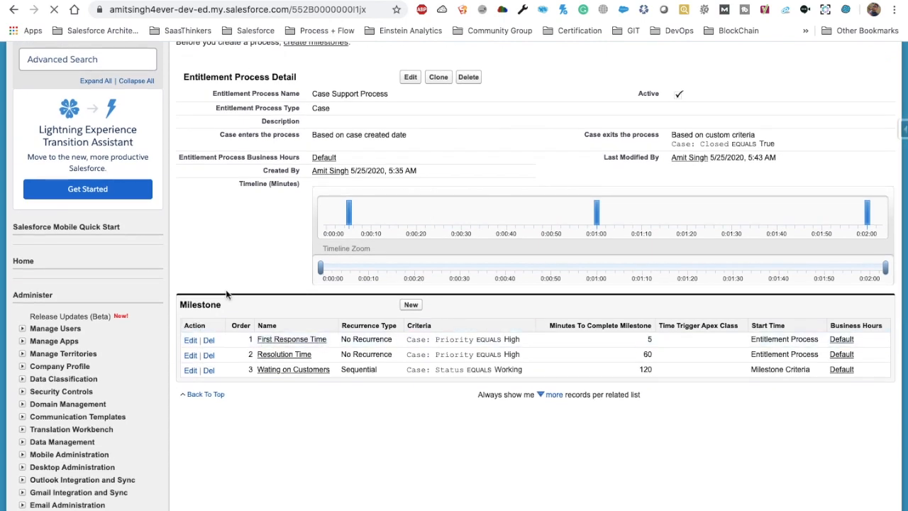
scroll(228, 299, down, 1)
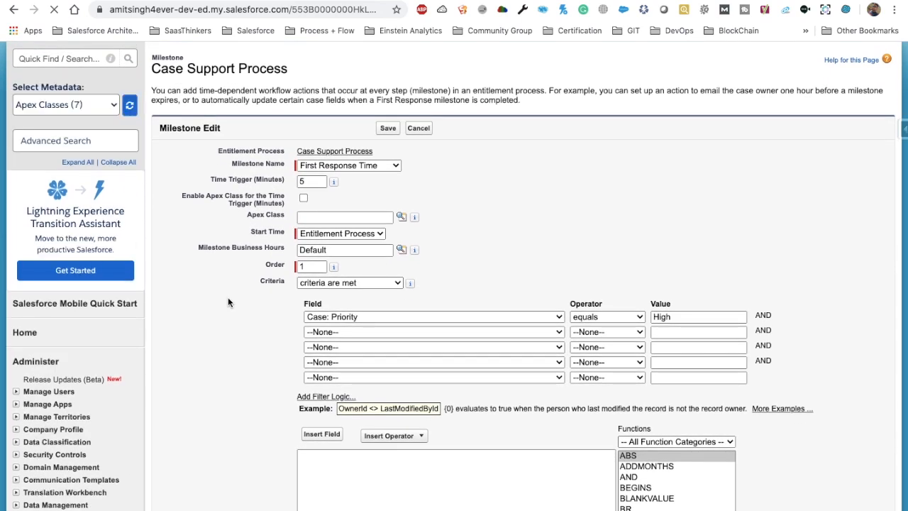
click(329, 232)
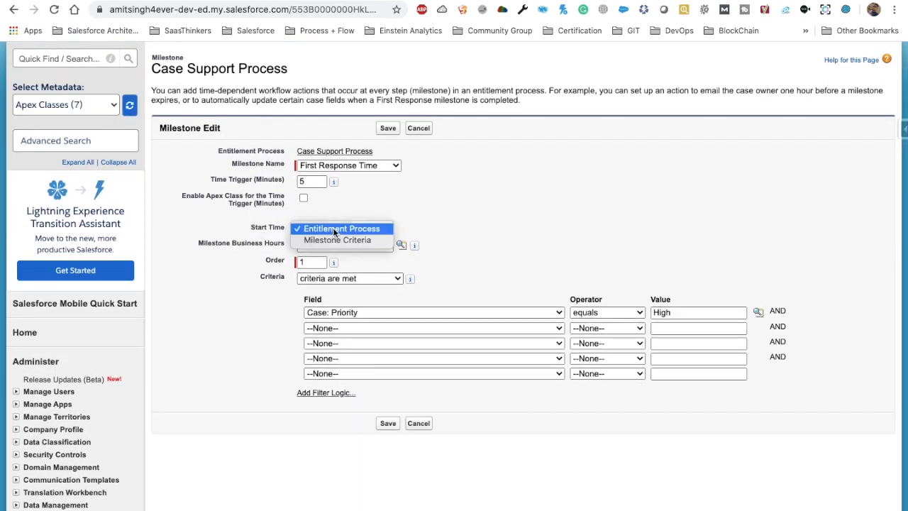
click(341, 240)
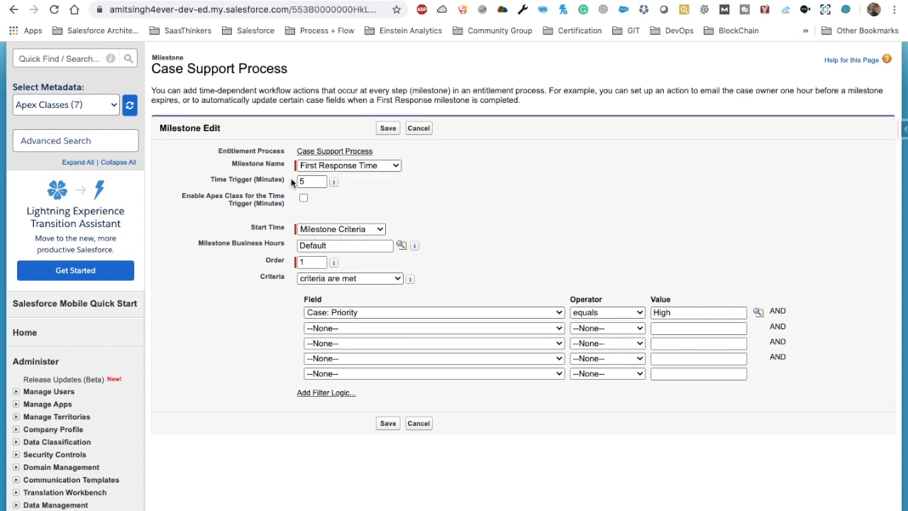
click(391, 129)
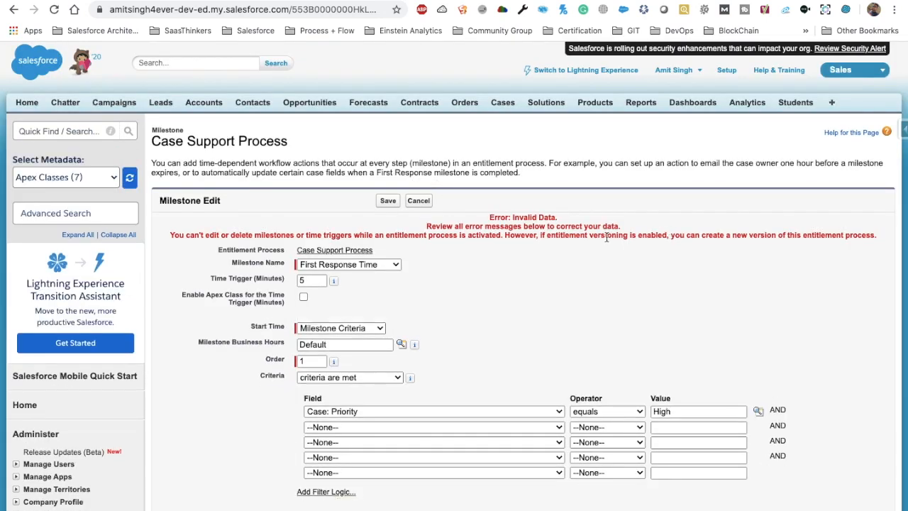
click(420, 201)
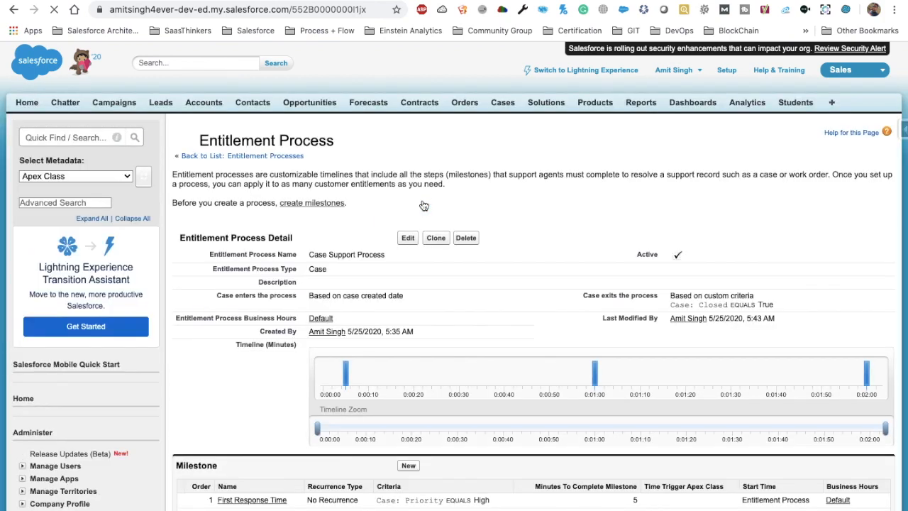
Review the running First Response Time countdown on the case alongside its priority and MileStone section.
scroll(423, 206, down, 3)
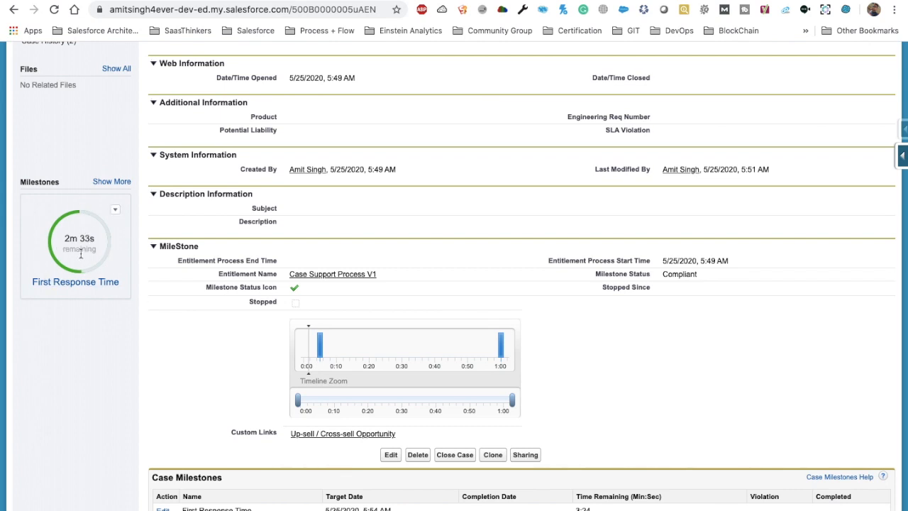
scroll(81, 254, up, 1)
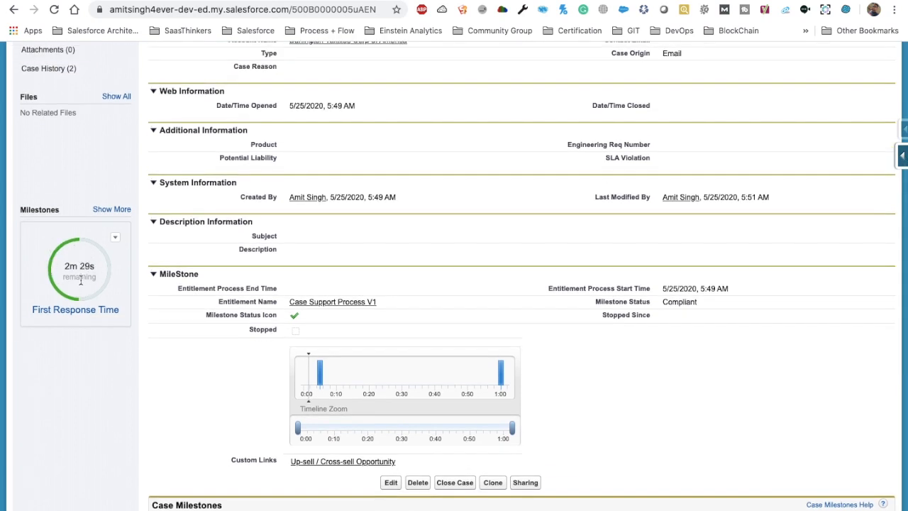
scroll(139, 280, up, 2)
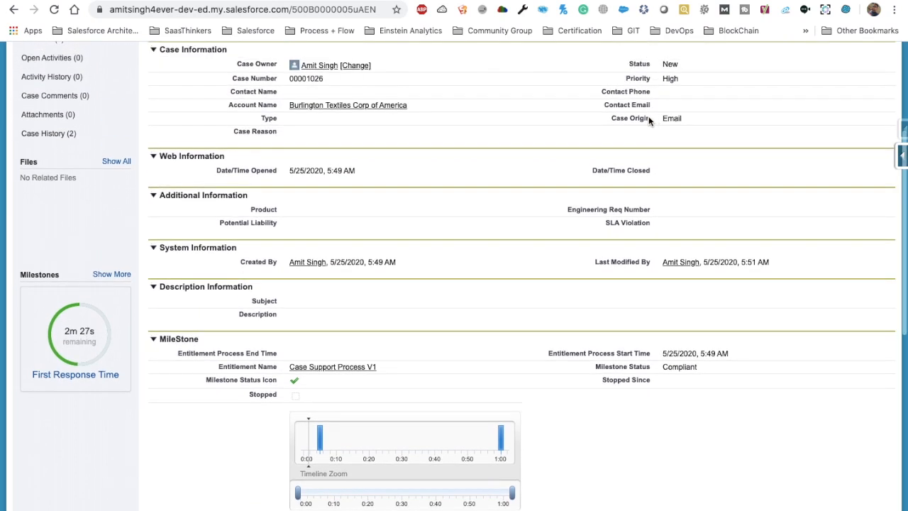
Open the First Response Time milestone in Case Support Process and review its success, warning and violation actions.
click(332, 366)
click(270, 392)
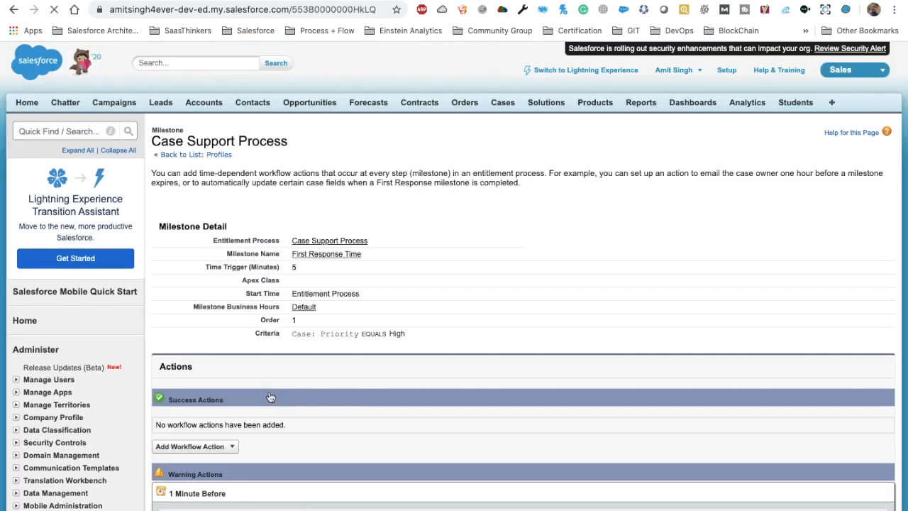
scroll(270, 397, down, 5)
scroll(270, 397, down, 3)
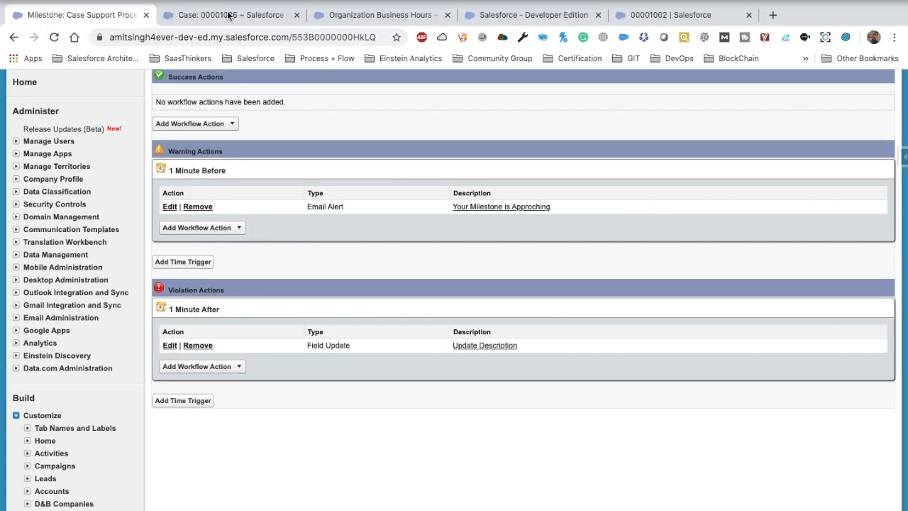
Check the high-priority case's milestone countdown again and switch to the electrical wiring installation case in the Lightning Service Console.
click(228, 14)
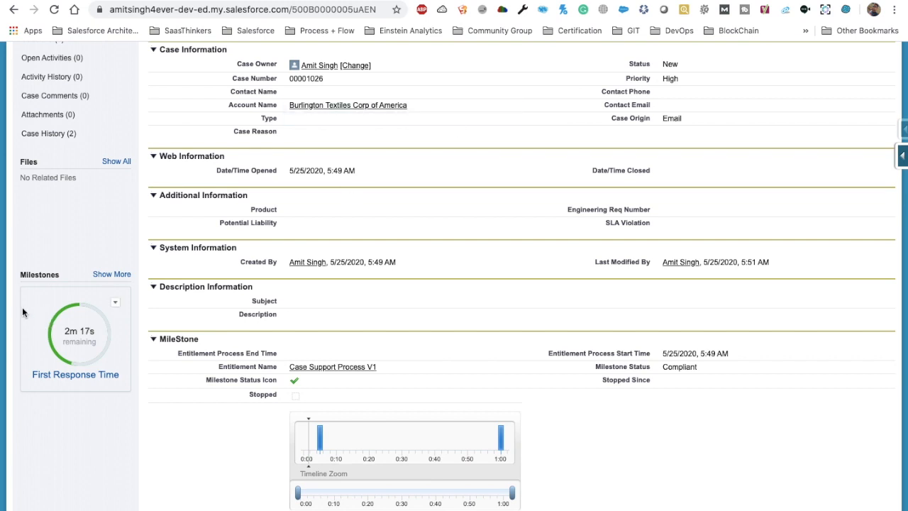
click(674, 1)
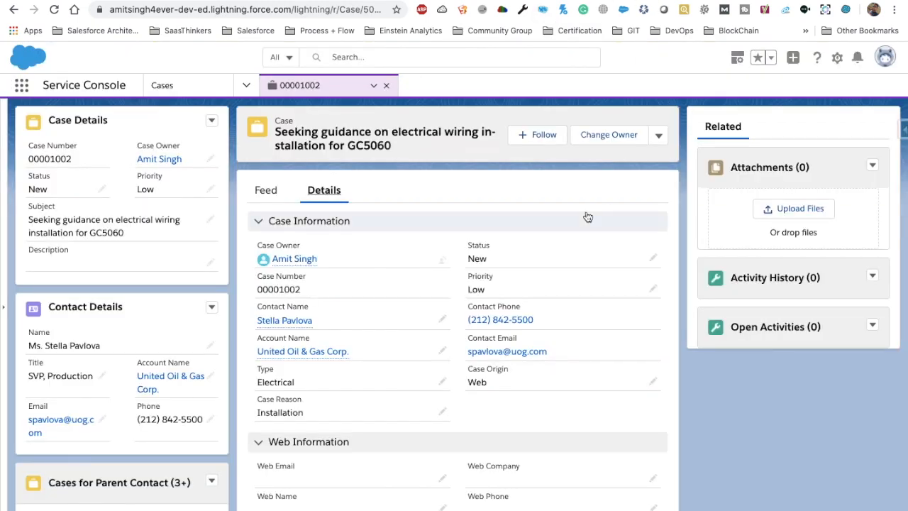
Edit the Lightning Case Record Page, add the Milestones component above the Related tabs, and save the page.
click(837, 61)
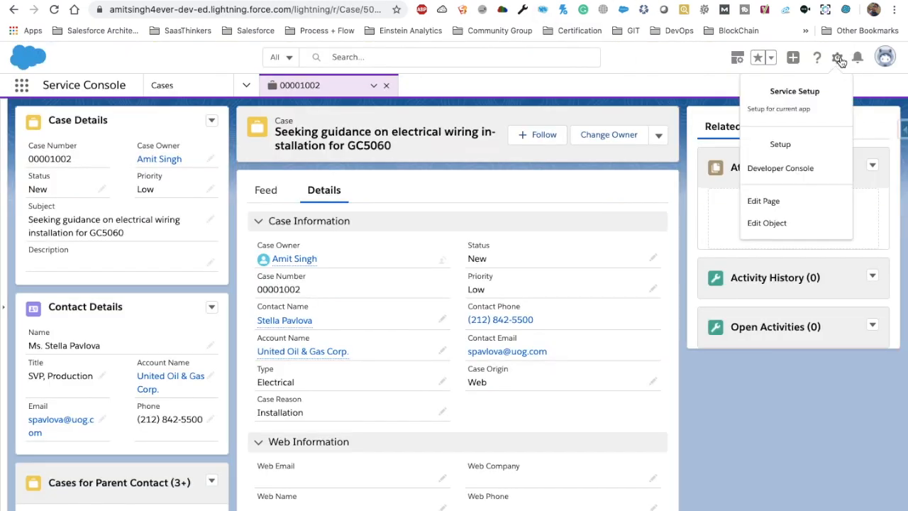
click(769, 200)
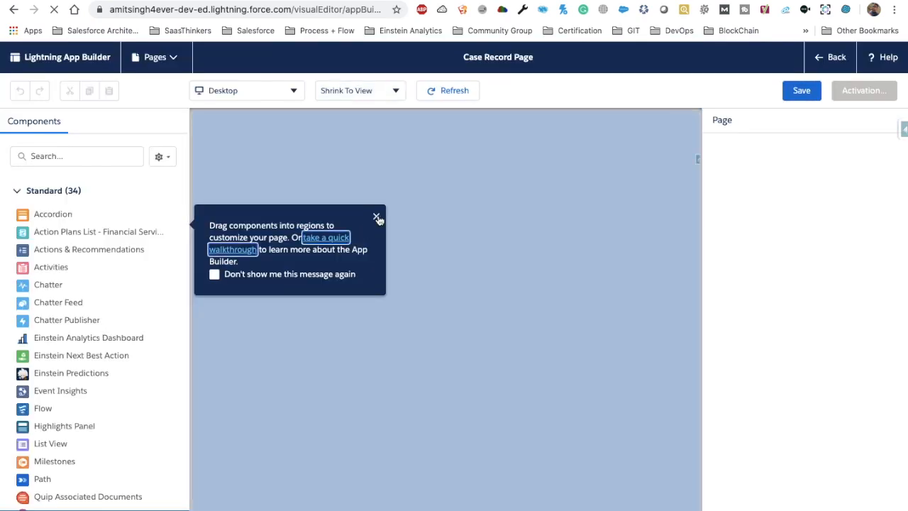
click(376, 217)
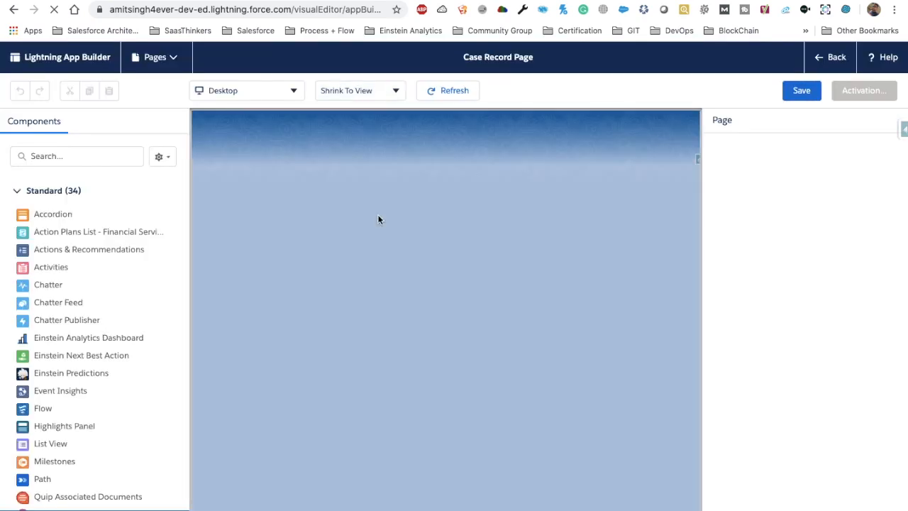
click(51, 157)
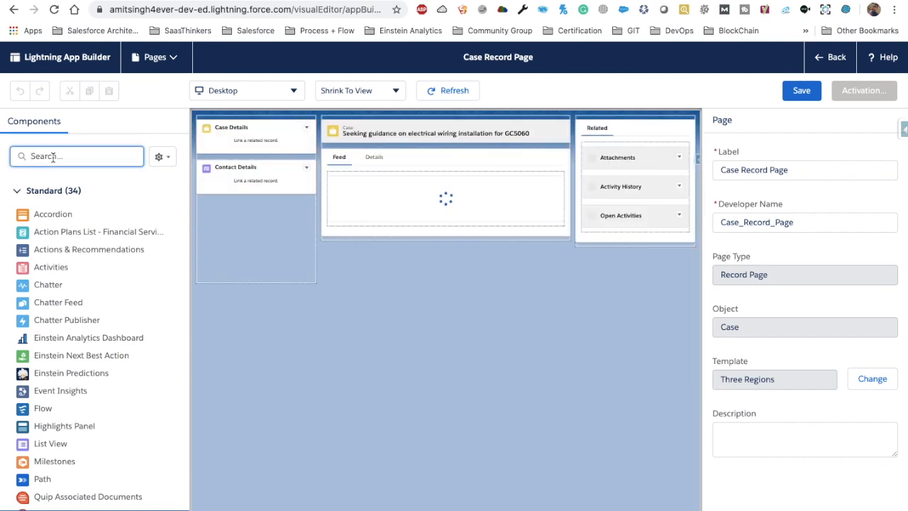
text(Mil)
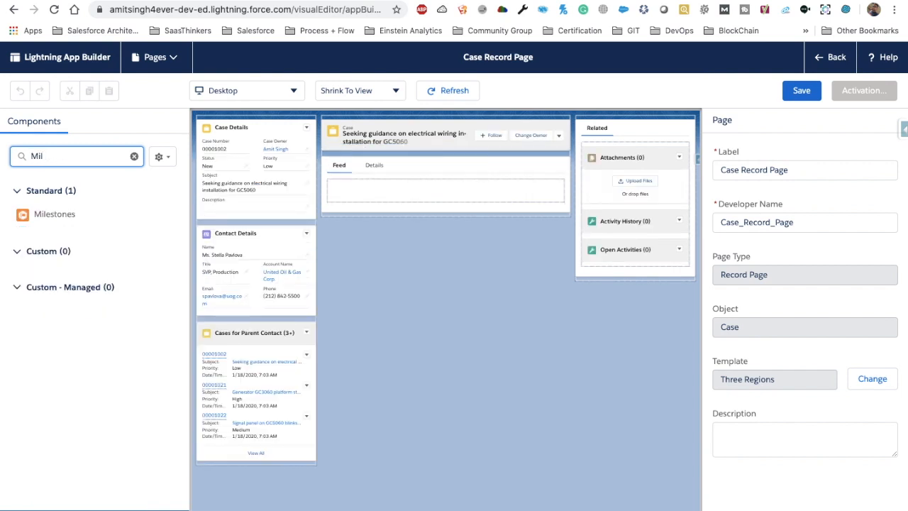
drag(63, 216, 606, 128)
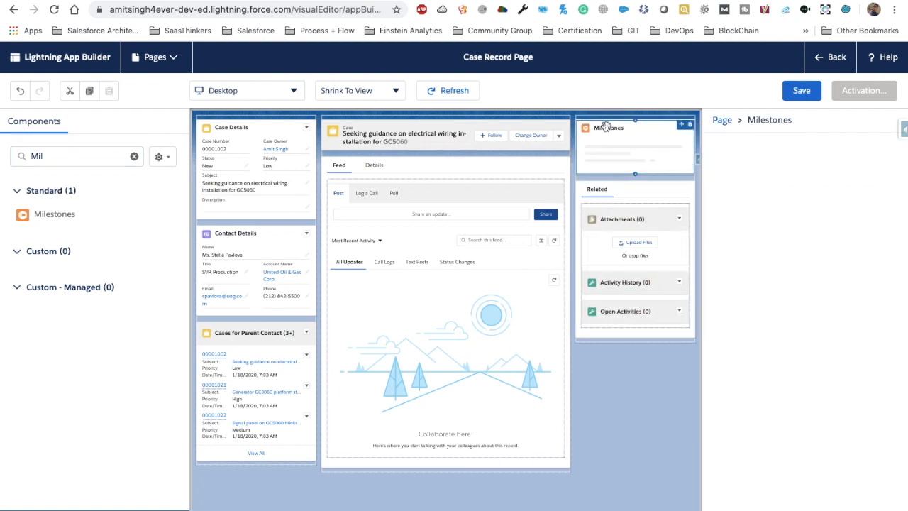
click(801, 92)
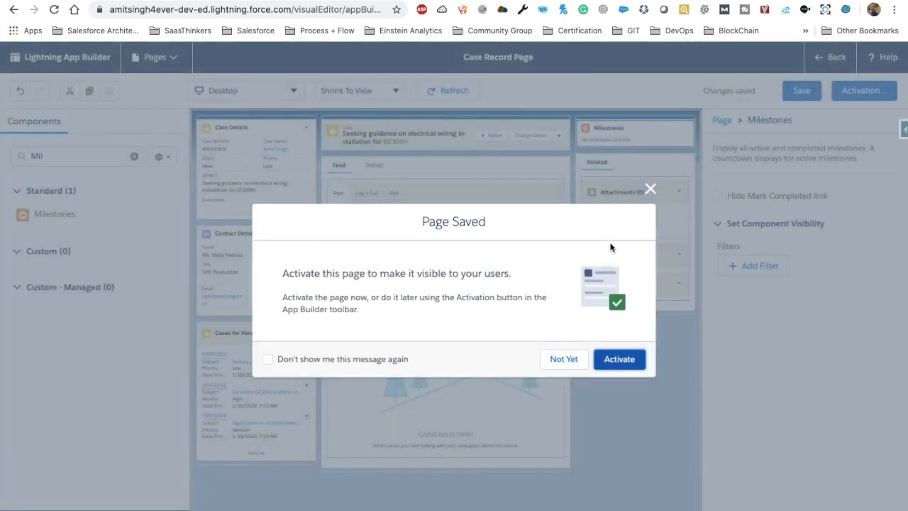
Activate the Case Record Page as the org default for the Desktop form factor and leave the page editor.
click(618, 359)
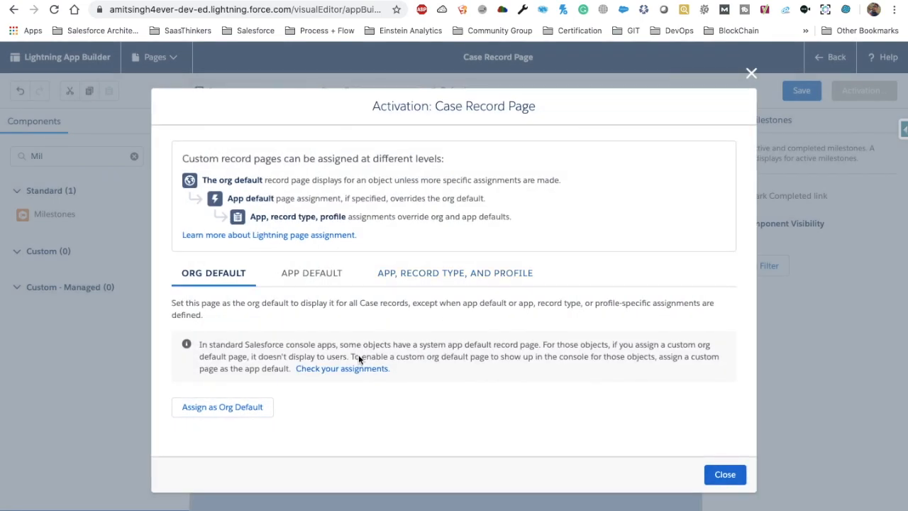
click(234, 348)
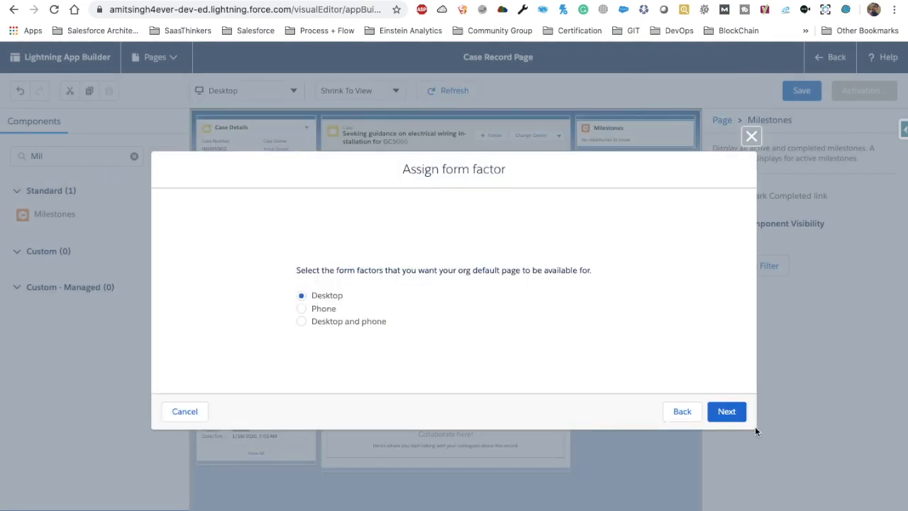
click(725, 412)
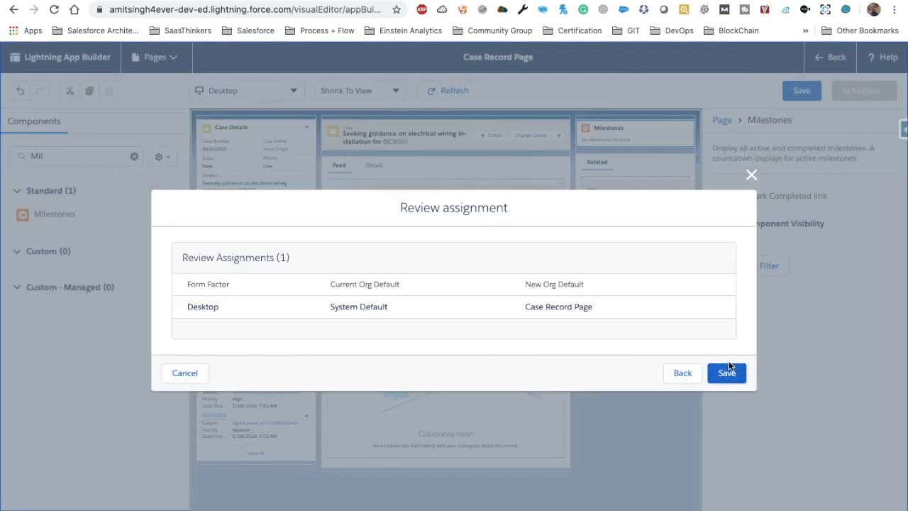
click(729, 367)
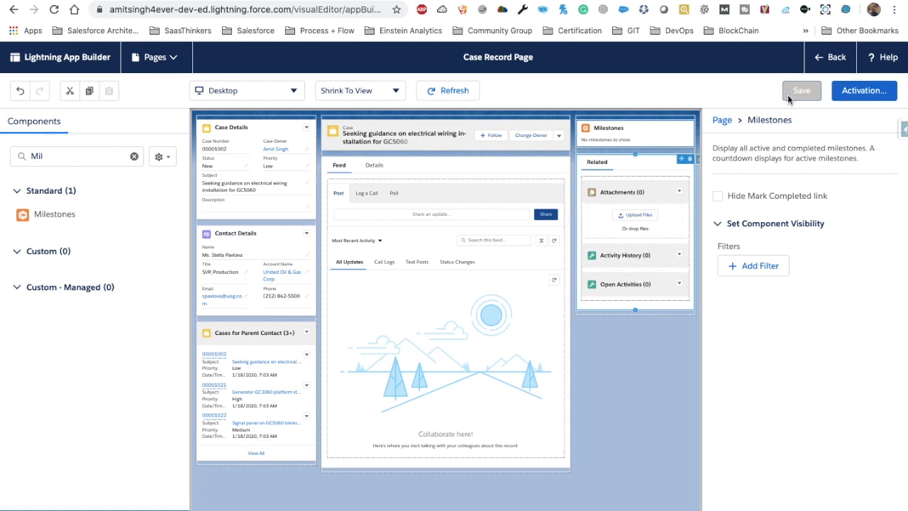
click(834, 59)
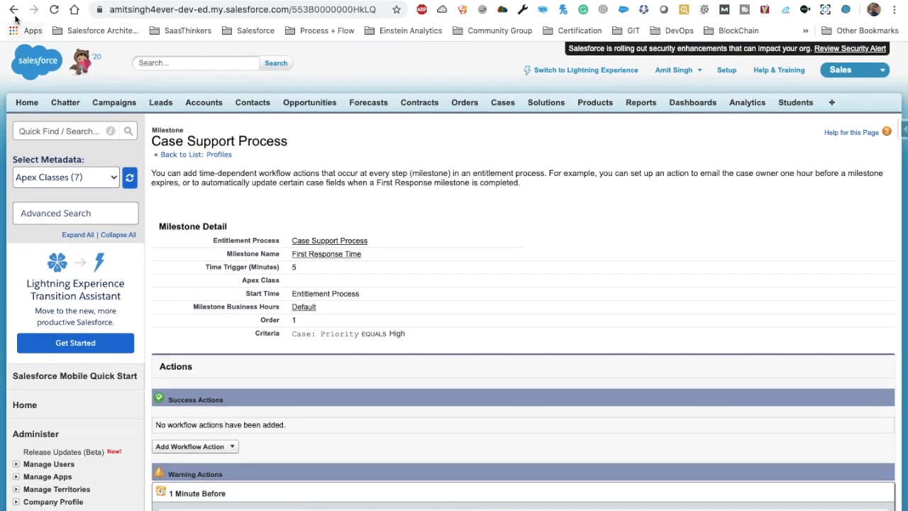
Clone the Case Support Process entitlement process in Classic, name the copy Case Support Process V1, and save it.
click(13, 10)
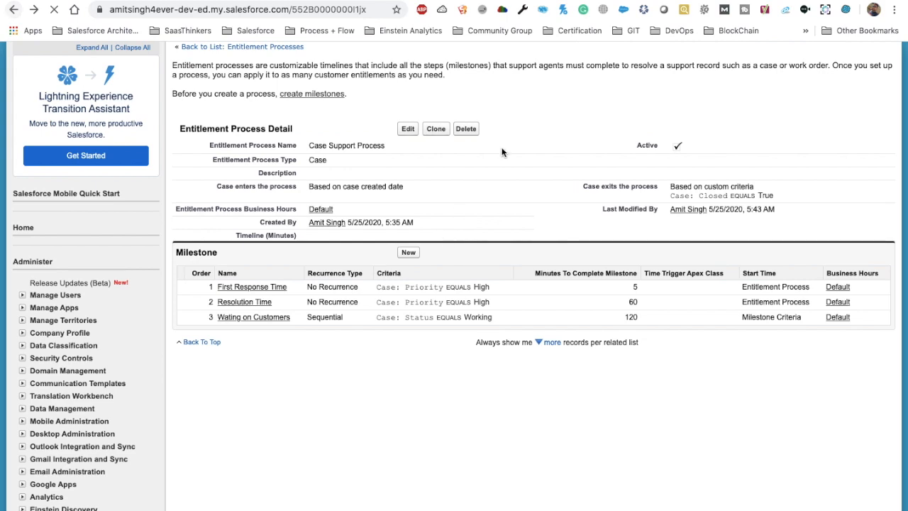
click(437, 130)
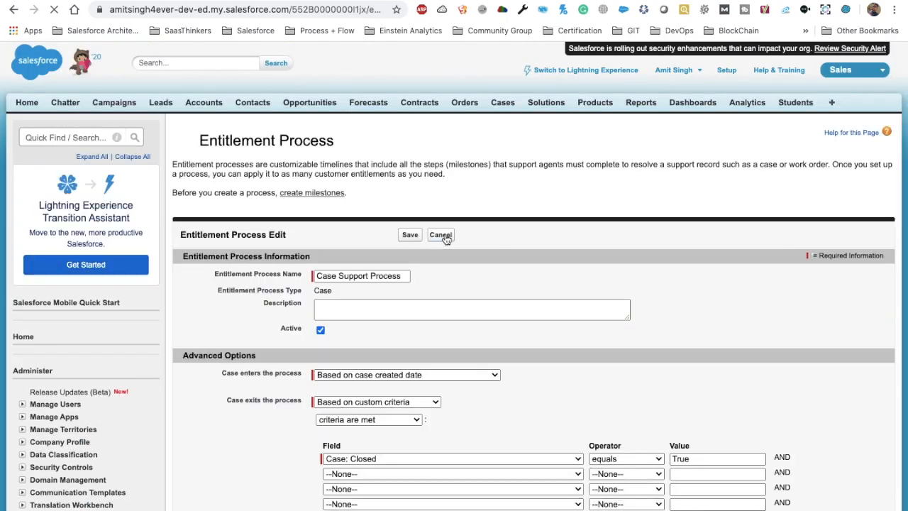
click(409, 275)
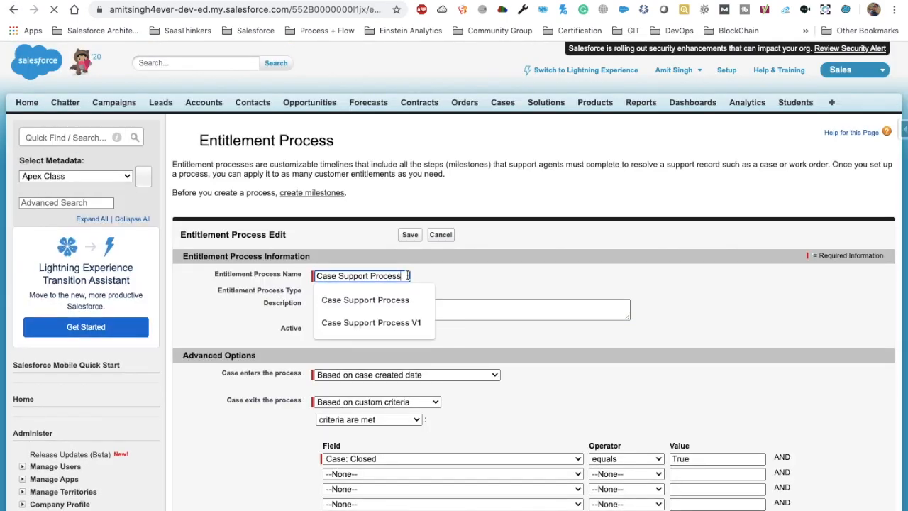
text(V1)
scroll(486, 286, down, 4)
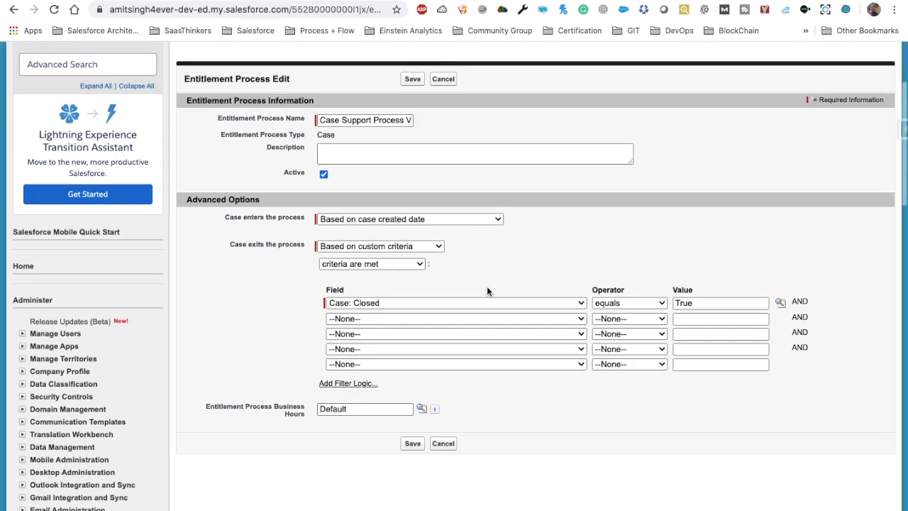
click(411, 357)
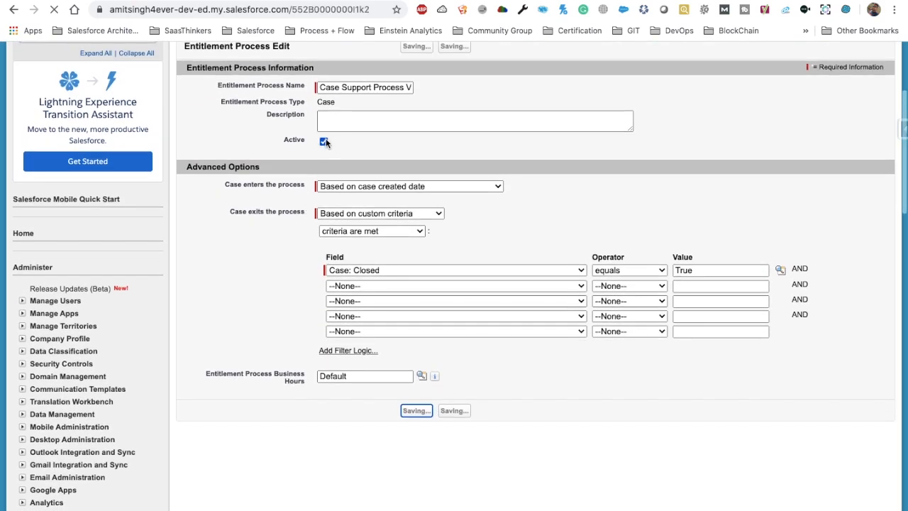
Set the First Response Time milestone's start time to Milestone Criteria in Case Support Process V1 and save it.
scroll(296, 281, down, 2)
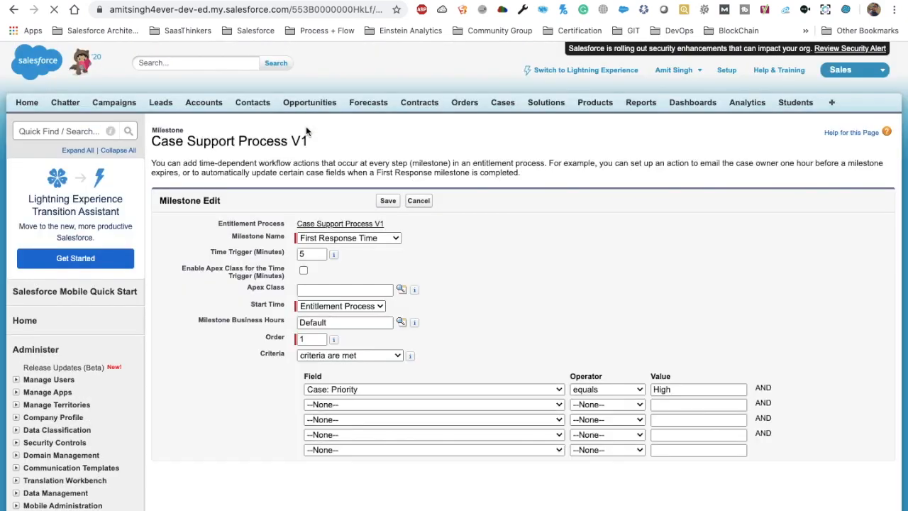
scroll(329, 282, down, 1)
click(329, 283)
click(334, 287)
click(389, 173)
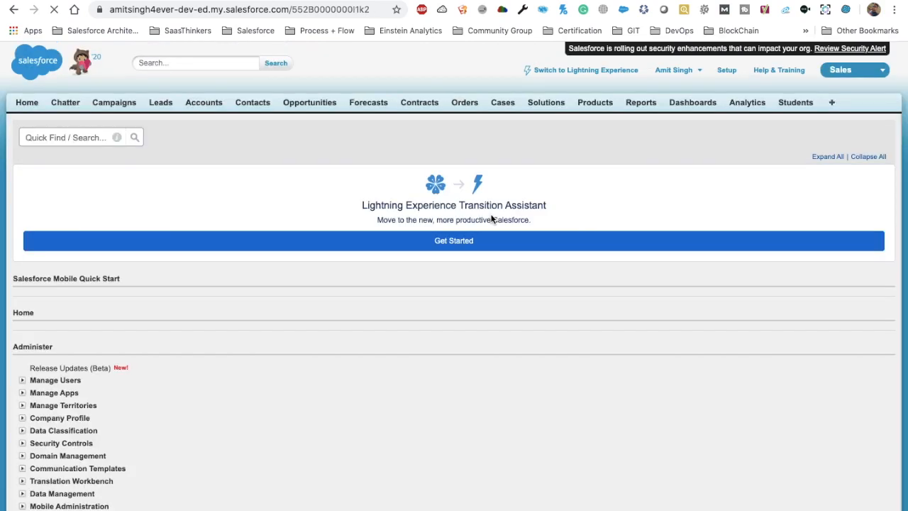
Set the Resolution Time milestone's start time to Milestone Criteria in Case Support Process V1 and save it.
scroll(489, 220, down, 3)
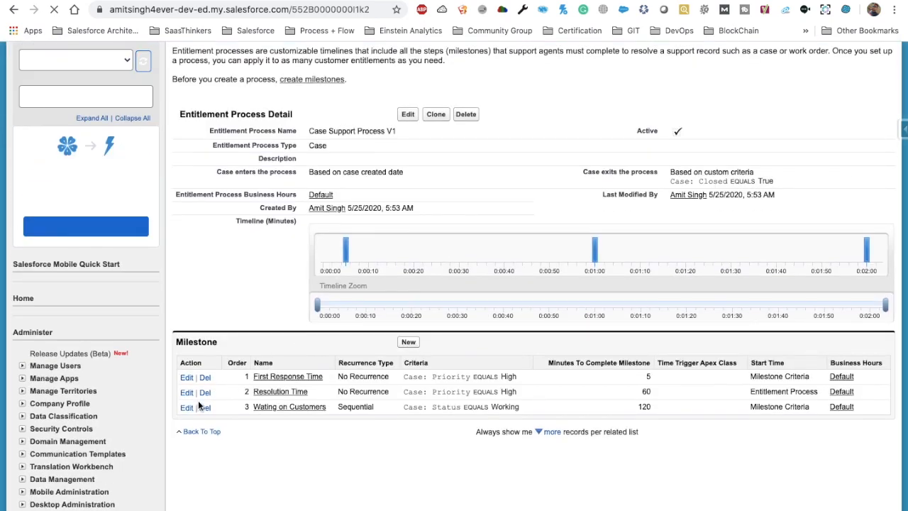
click(190, 393)
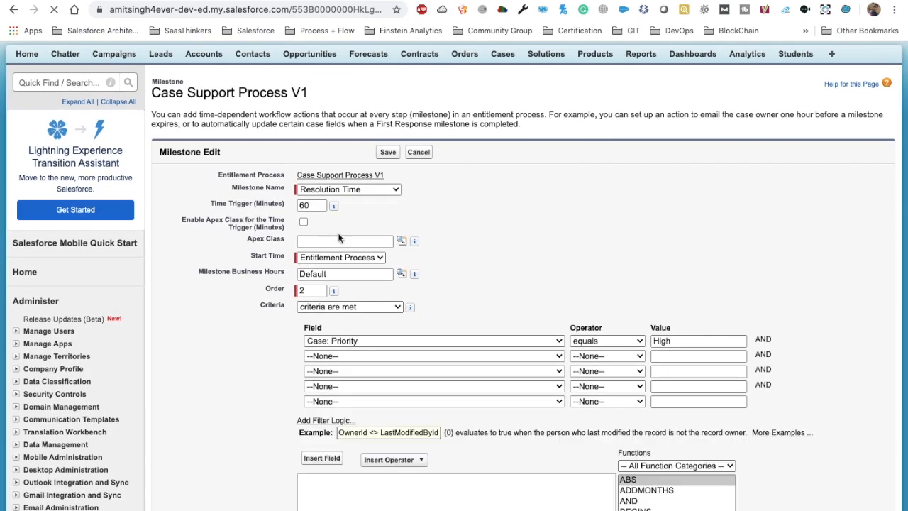
click(351, 257)
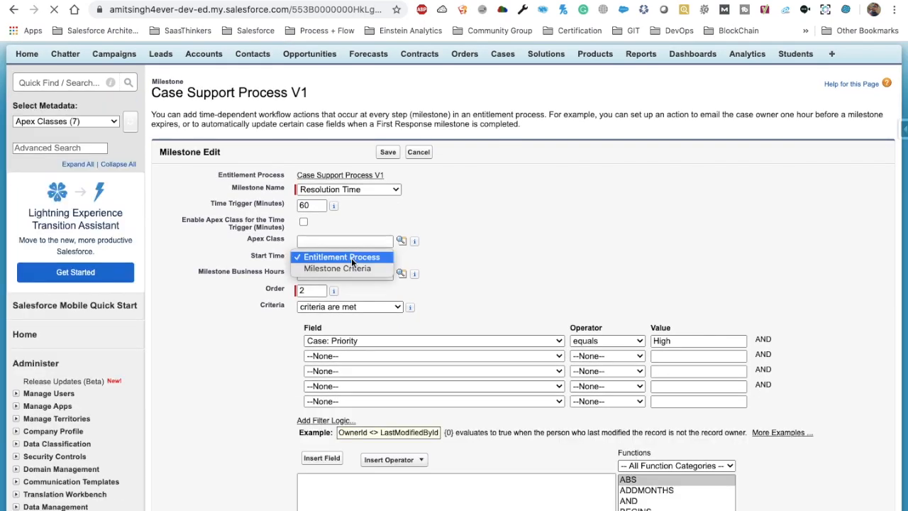
click(356, 271)
click(390, 152)
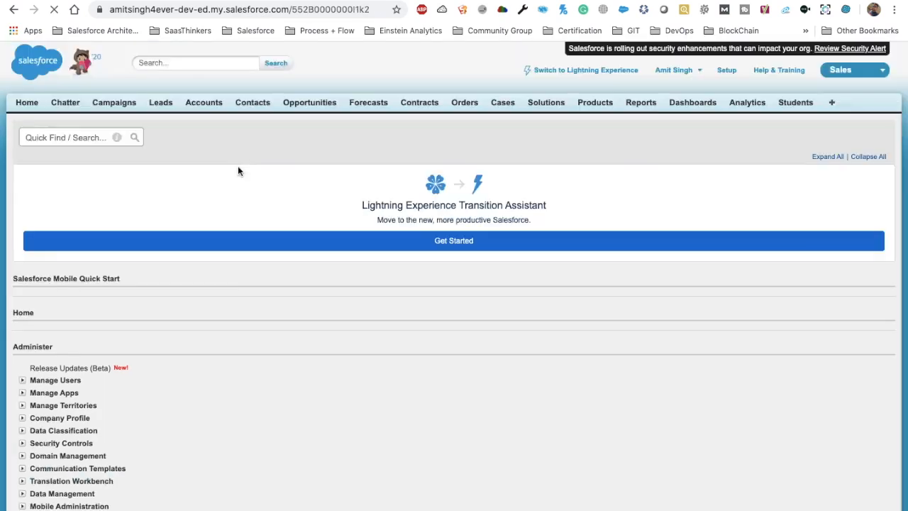
Check the start time options of the Wating on Customers milestone in Case Support Process V1 and leave its editor without saving.
scroll(209, 222, down, 2)
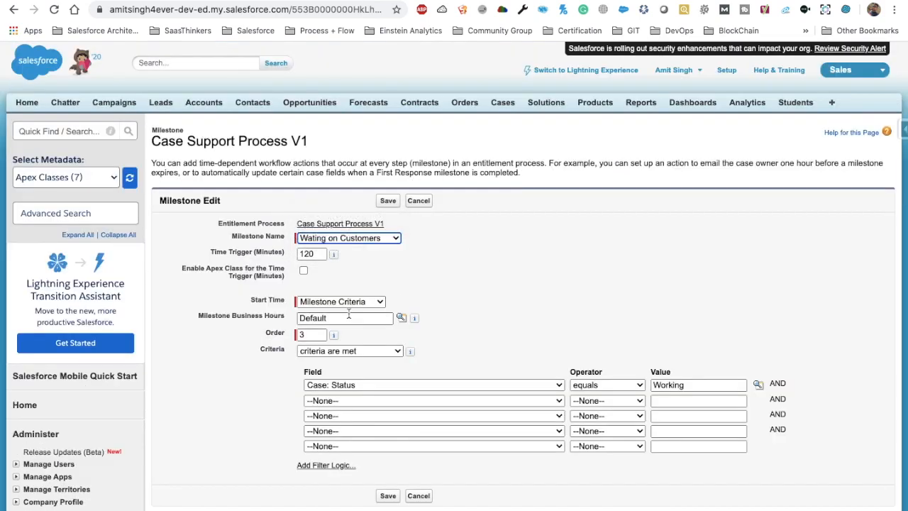
click(339, 302)
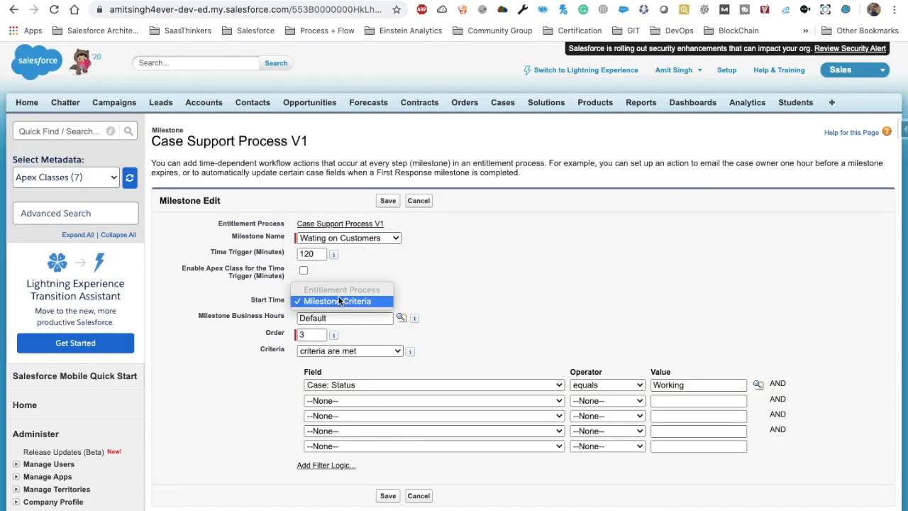
click(338, 302)
click(428, 203)
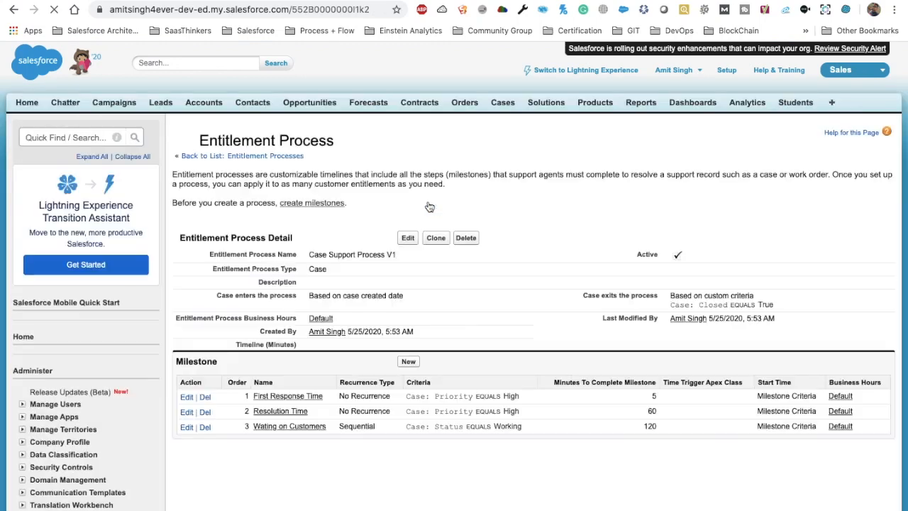
scroll(487, 325, down, 1)
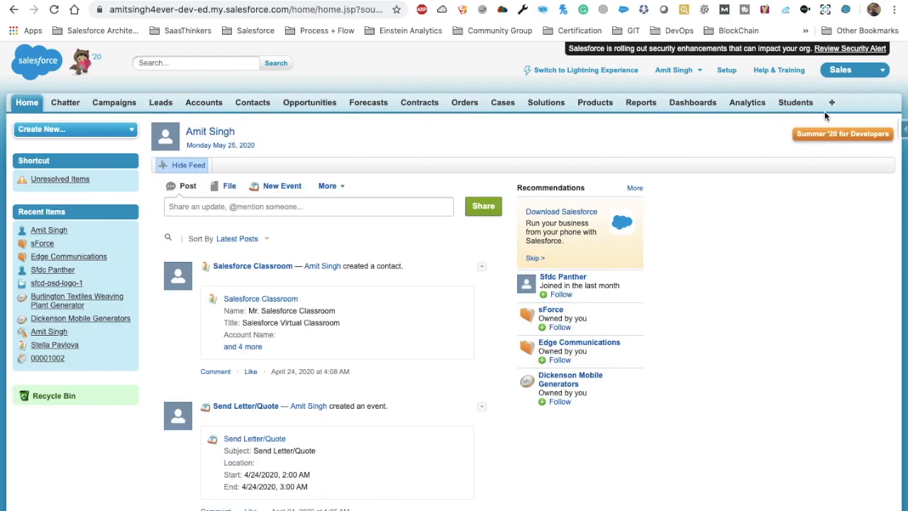
Find Entitlements among all available tabs and open the Case Support Process V1 entitlement of Burlington Textiles Corp of America.
click(830, 105)
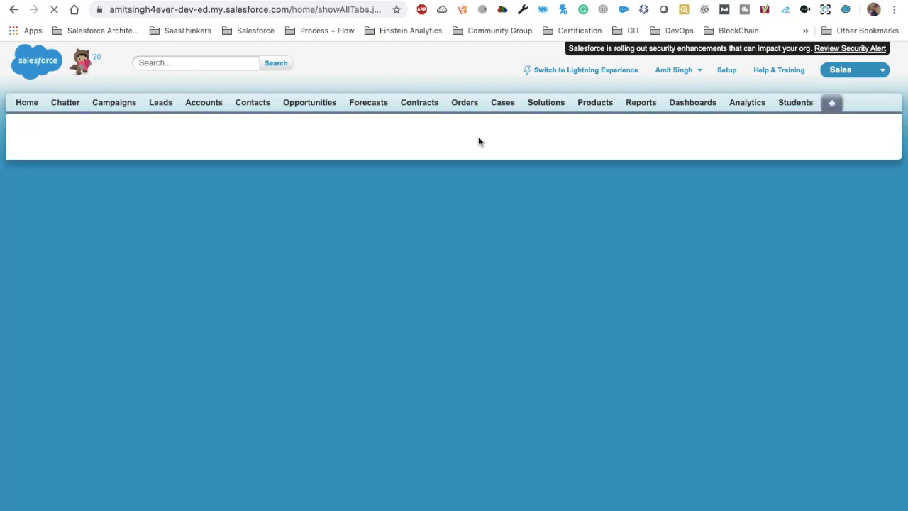
key(super+f)
text(en)
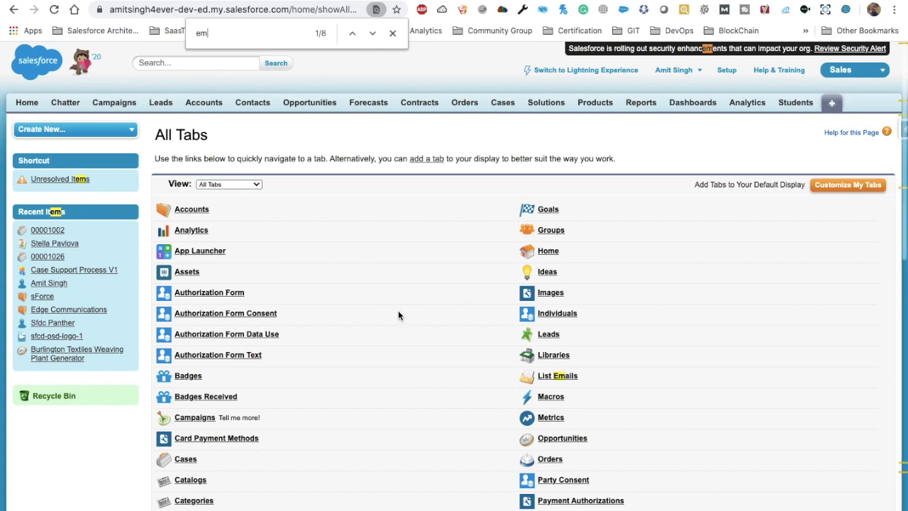
key(Return)
key(Return)
text(t)
key(Return)
text(it)
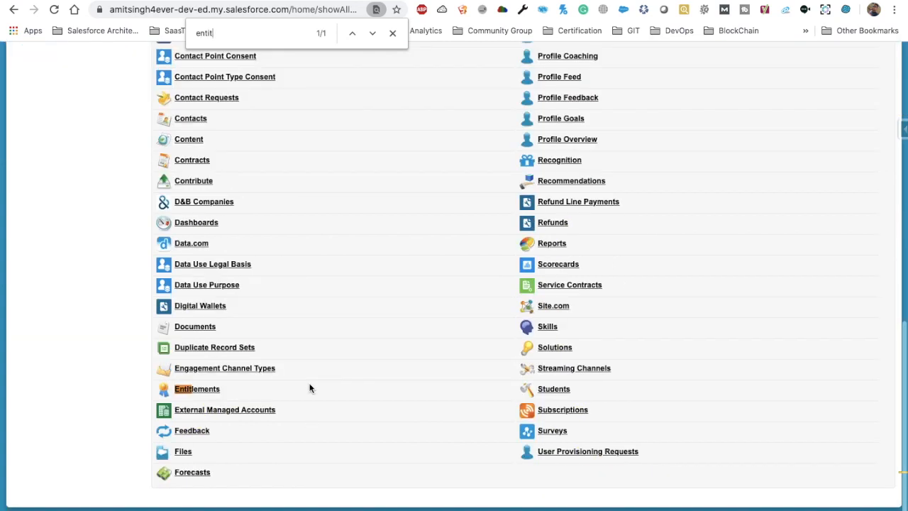
click(205, 391)
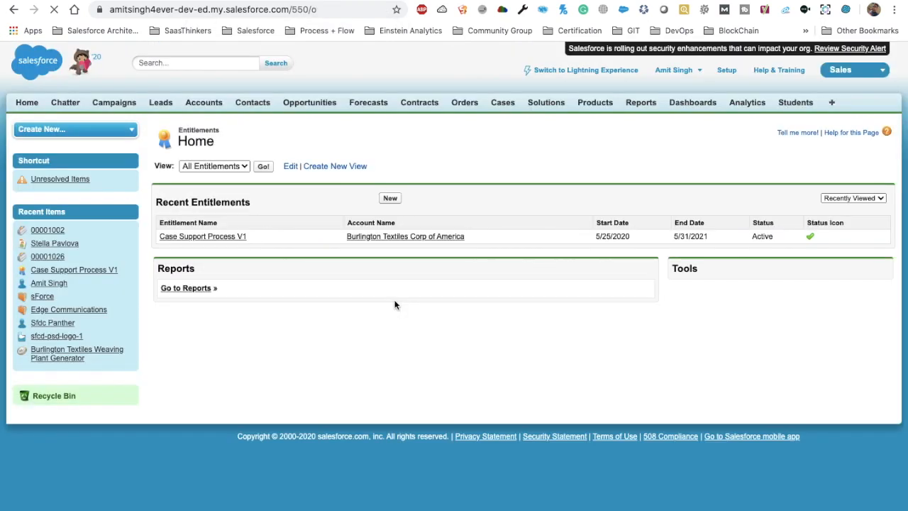
click(203, 236)
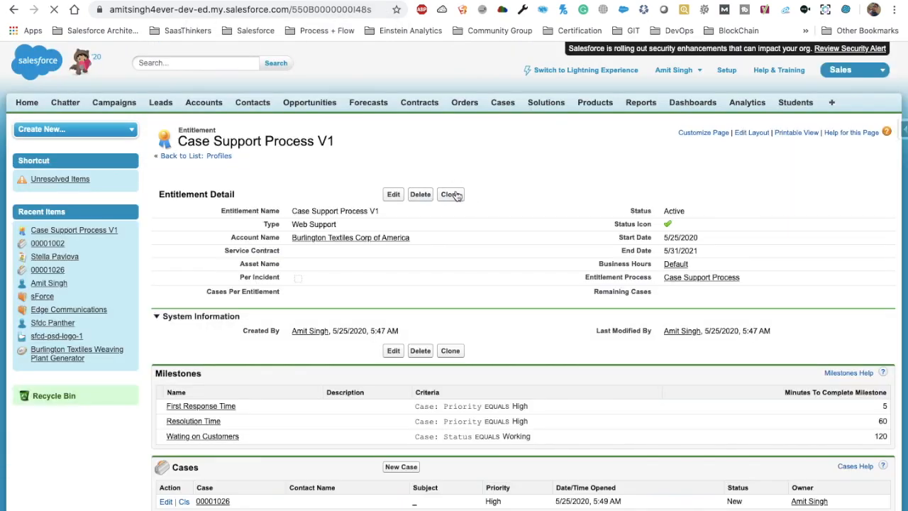
Clone the Case Support Process V1 entitlement and select Case Support Process V1 as the copy's entitlement process.
click(451, 195)
triple_click(731, 299)
click(765, 299)
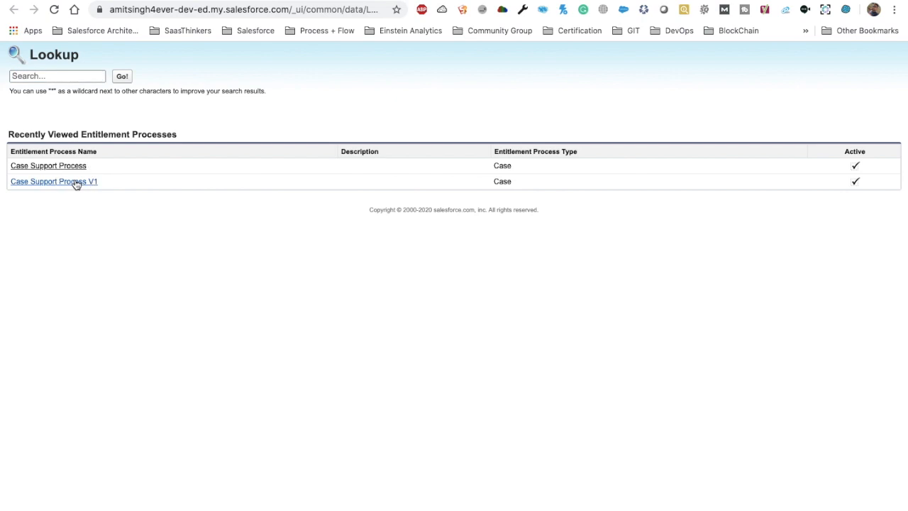
click(75, 182)
Name the cloned entitlement Case Support Process V2 and save it.
click(374, 215)
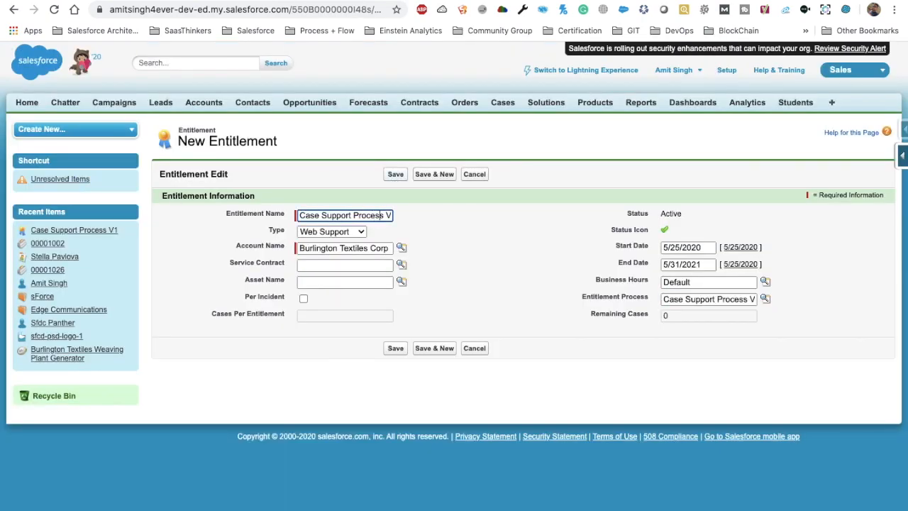
text(1)
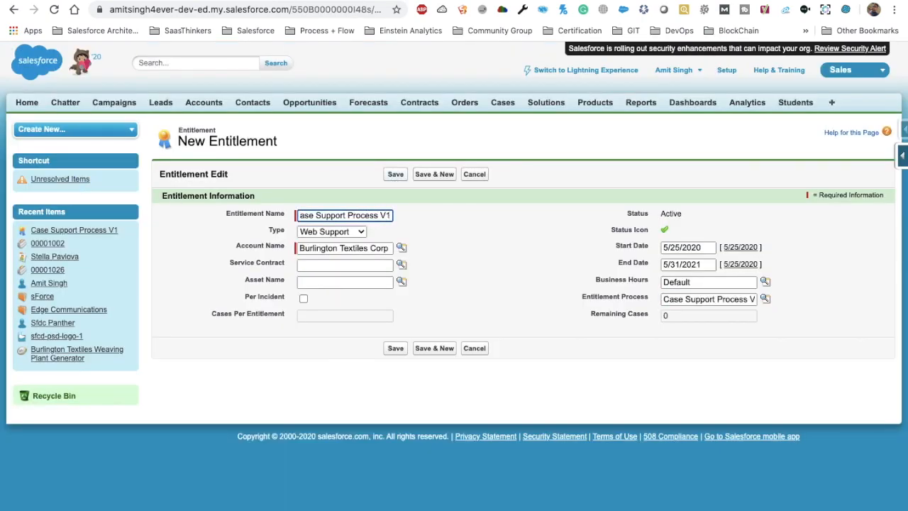
key(BackSpace)
text(2)
click(394, 175)
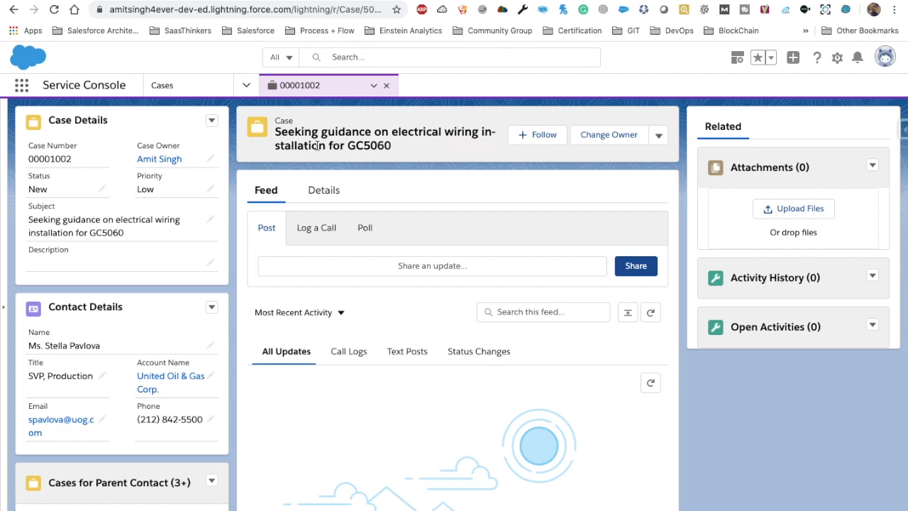
Close the open case in the Lightning Service Console and start a new one with status New, priority High and case origin Phone.
click(385, 86)
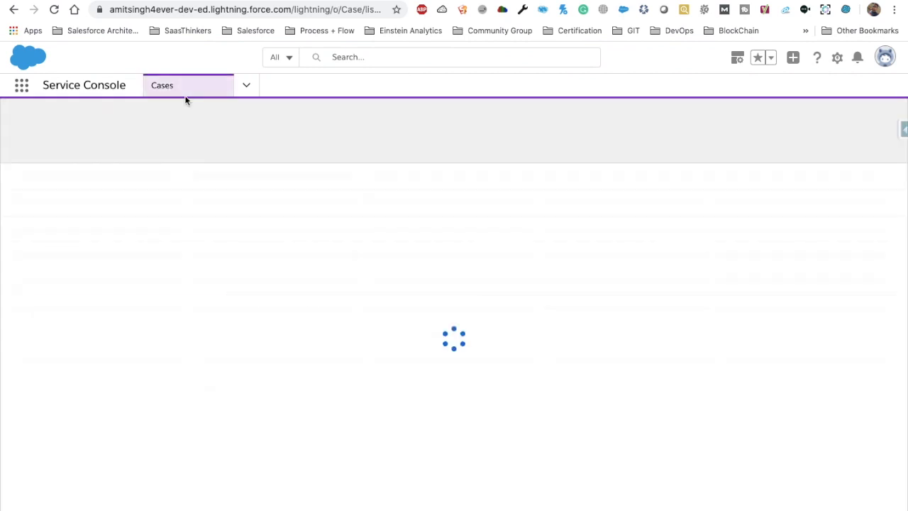
click(797, 122)
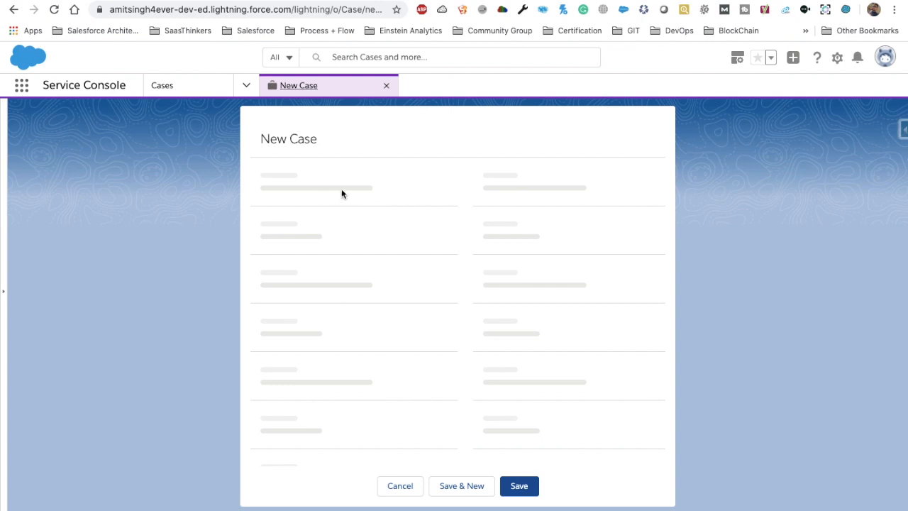
click(527, 206)
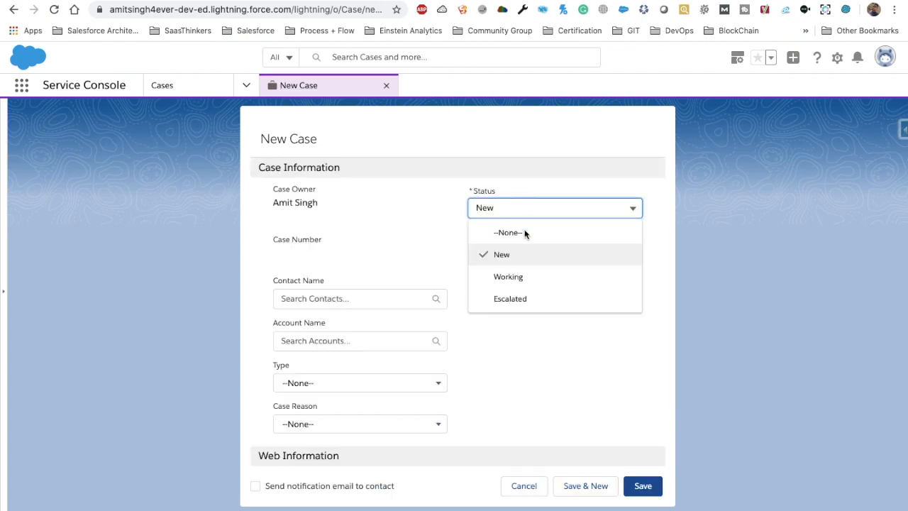
click(526, 261)
click(503, 258)
click(527, 314)
click(540, 299)
click(543, 347)
Assign the Case Support Process V2 entitlement to the new case and save it.
scroll(465, 363, down, 3)
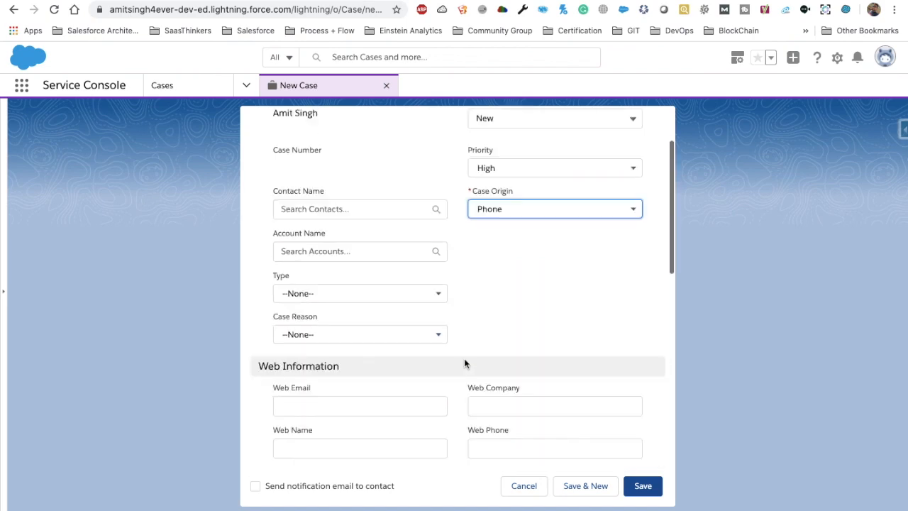
scroll(465, 362, down, 10)
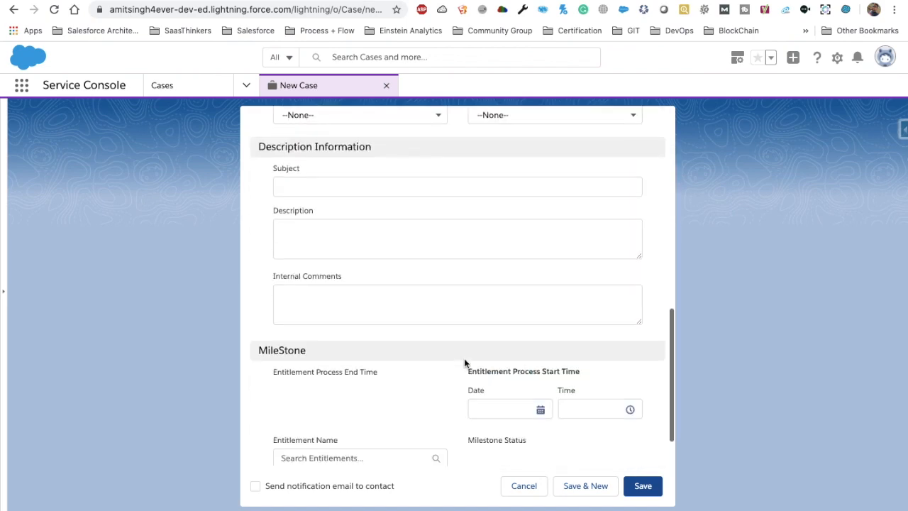
click(394, 396)
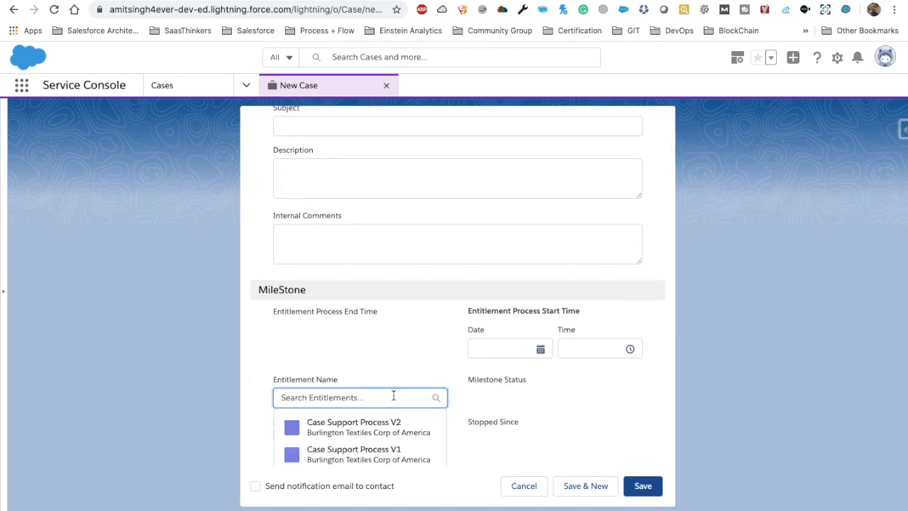
click(382, 434)
scroll(368, 335, down, 1)
click(636, 488)
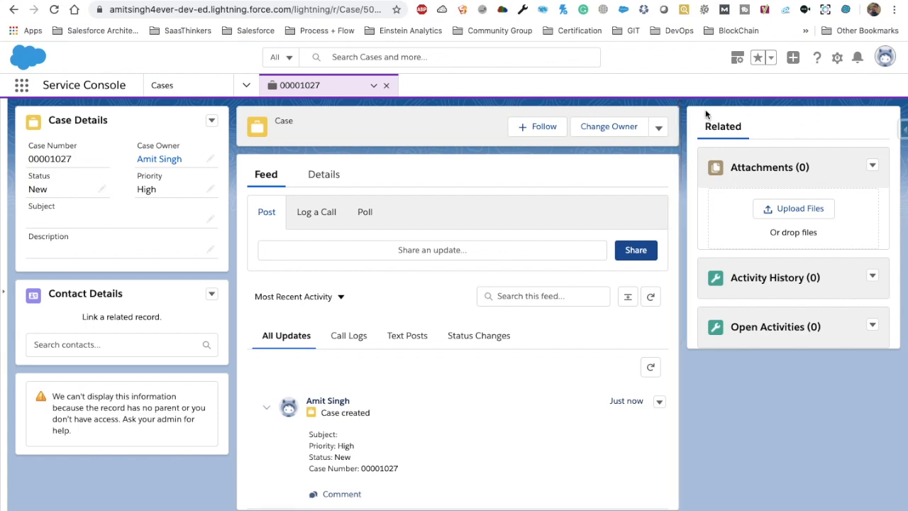
Review the milestone section in the new case's details and open its Lightning record page for editing.
click(323, 172)
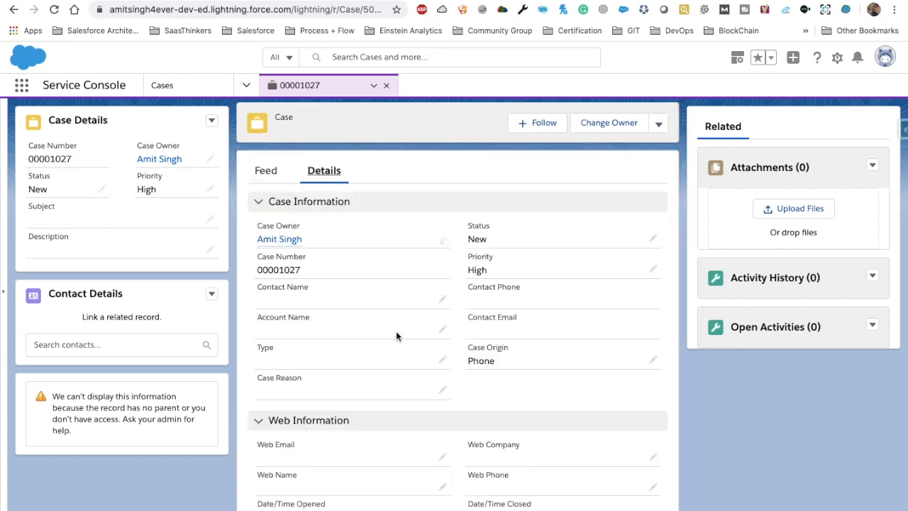
scroll(396, 331, down, 2)
scroll(396, 331, down, 5)
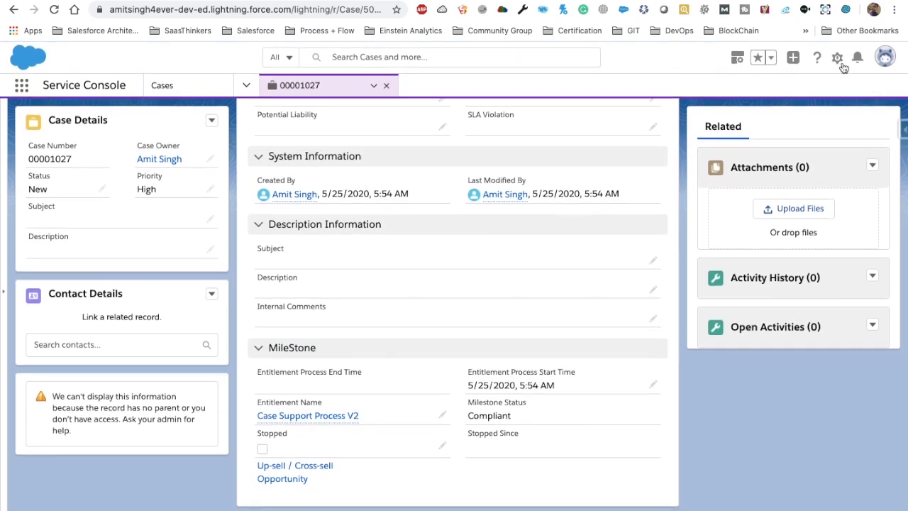
click(839, 61)
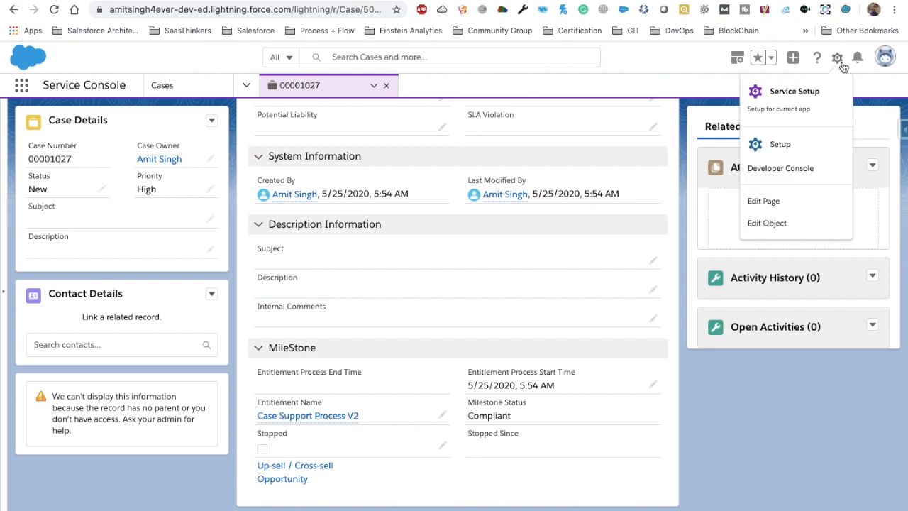
click(764, 206)
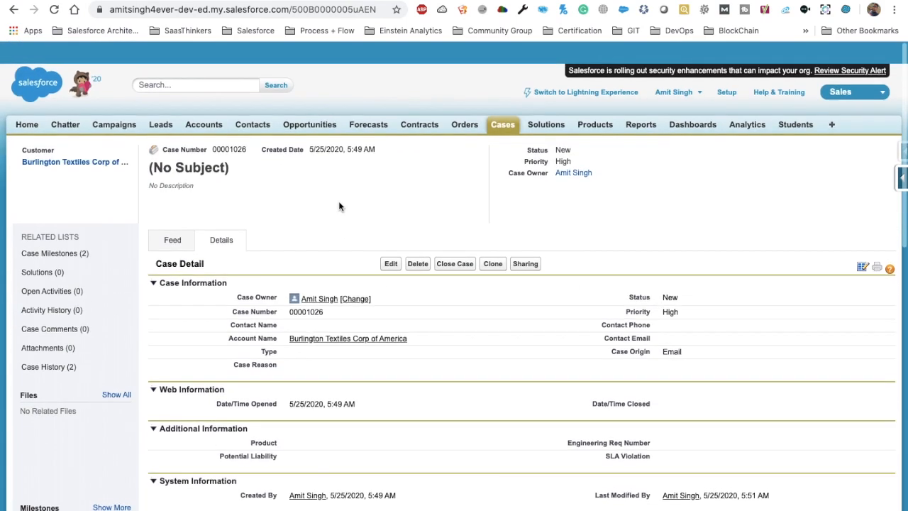
Examine the First Response Time milestone tracker on the earlier Burlington Textiles case in Salesforce Classic.
scroll(193, 356, down, 5)
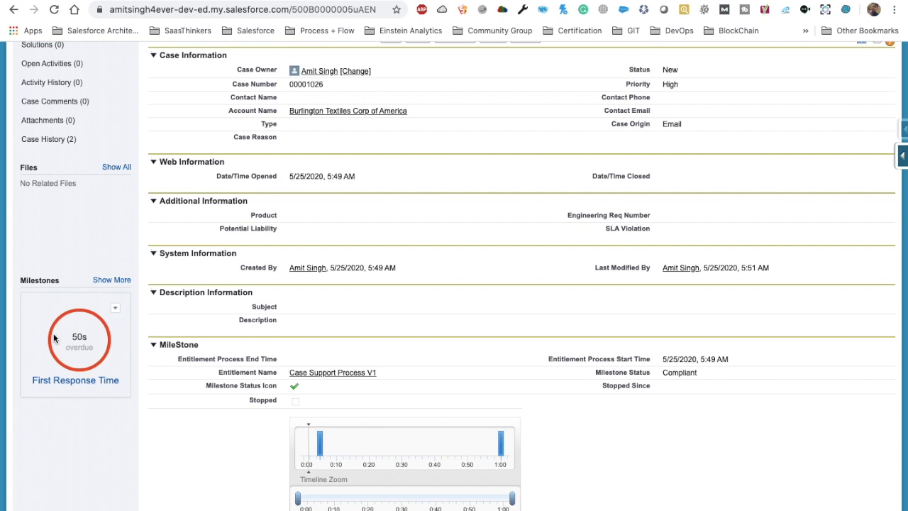
double_click(78, 349)
click(71, 337)
drag(72, 337, 97, 341)
click(663, 1)
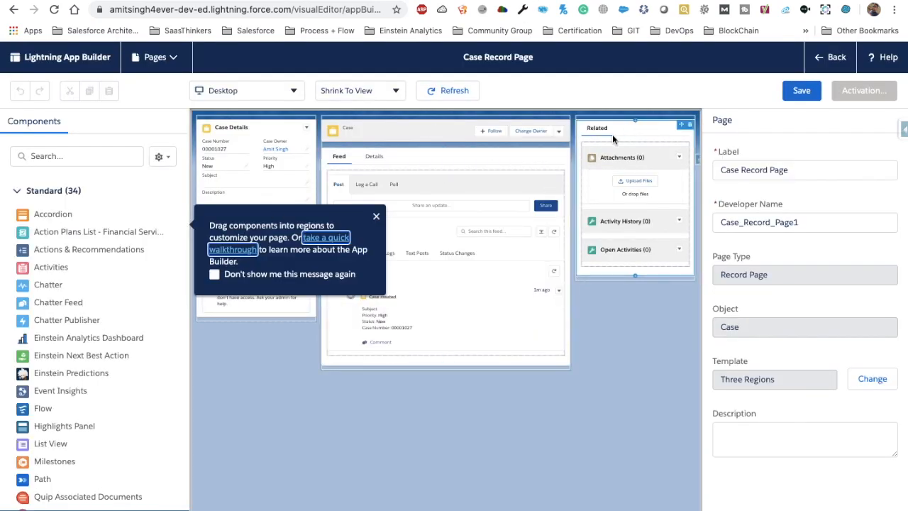
Add the Milestones component above the Related section of the Case Record Page and save the page.
click(63, 156)
text(mi)
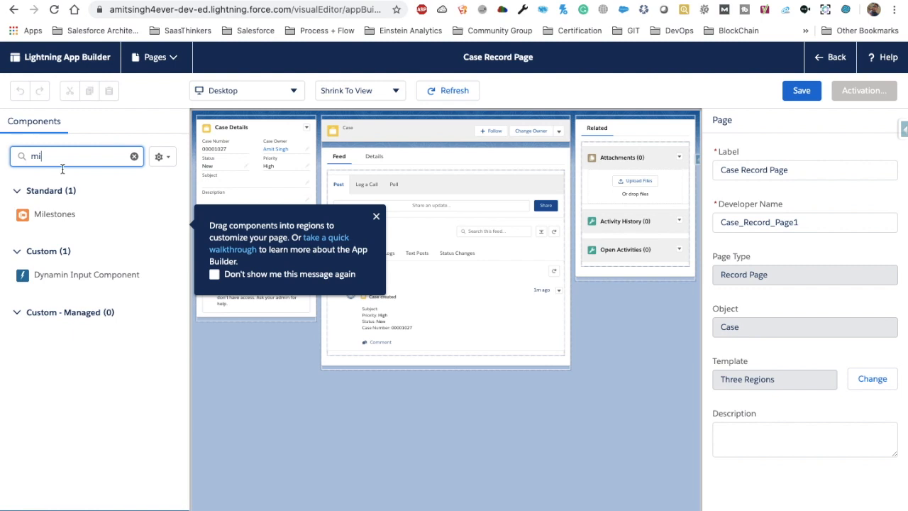
drag(50, 214, 608, 124)
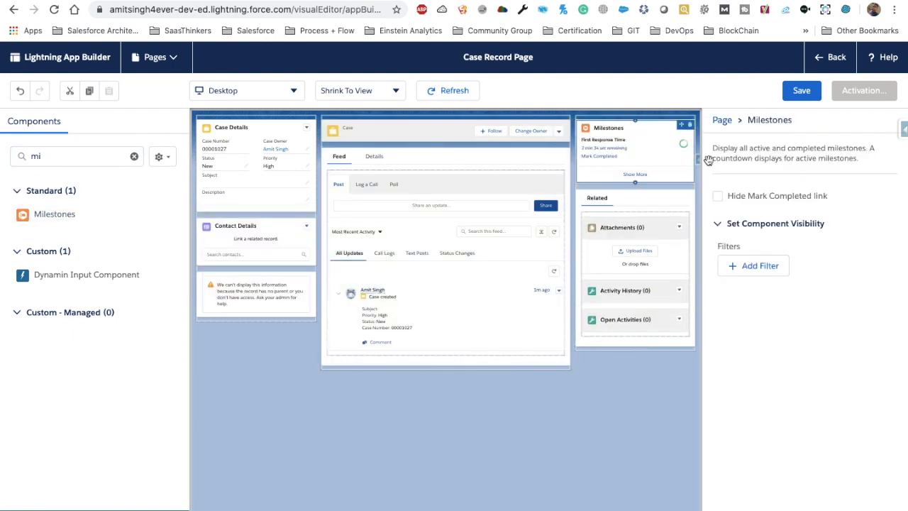
click(804, 90)
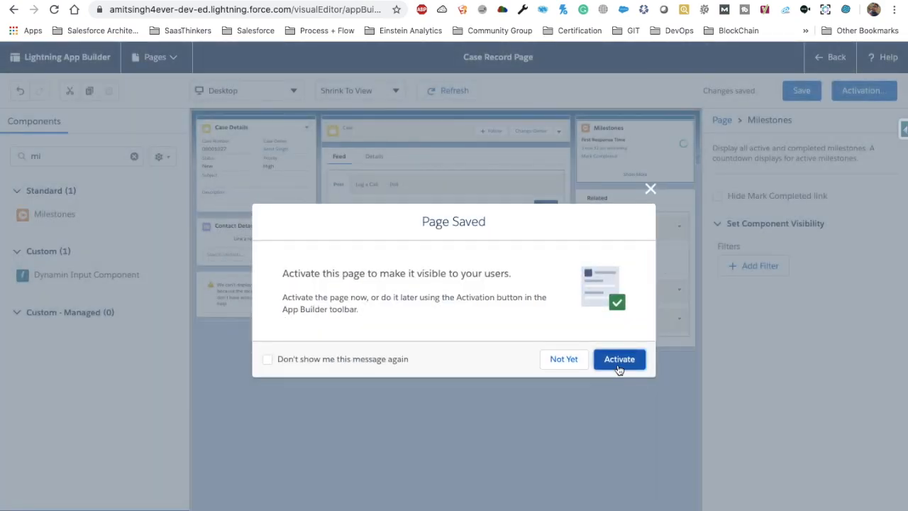
Activate the Case Record Page as the org default for the Desktop form factor, save it and return to the case.
click(618, 365)
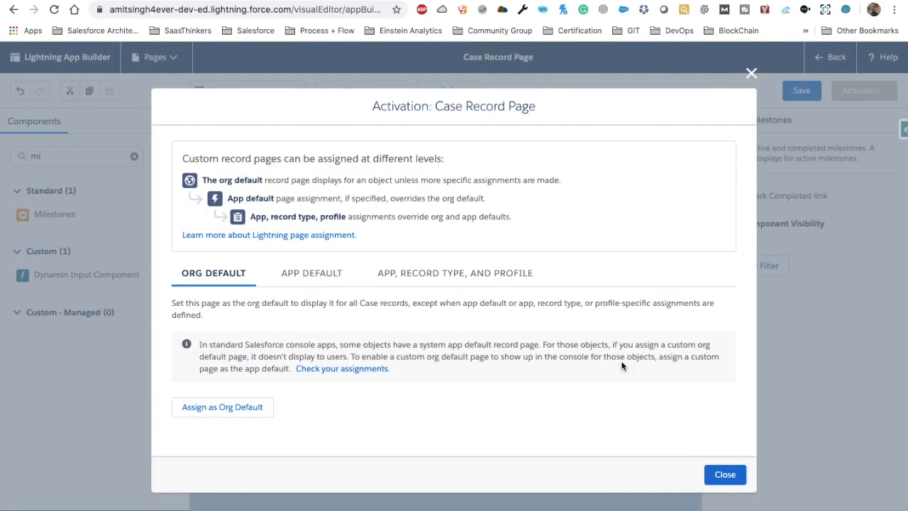
click(234, 401)
click(730, 410)
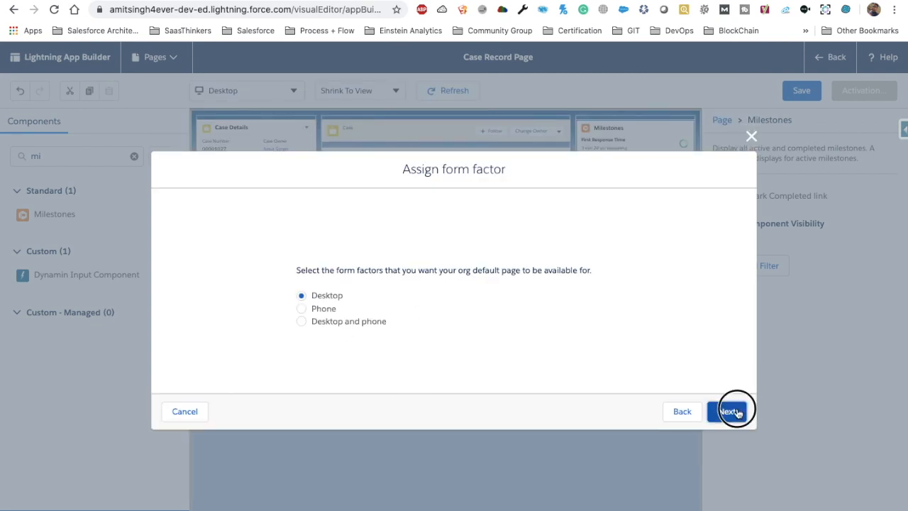
click(729, 370)
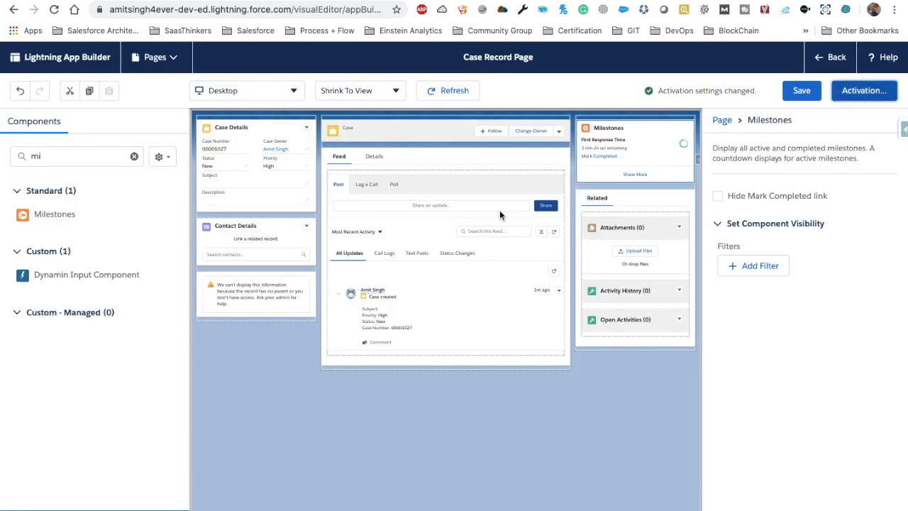
click(807, 93)
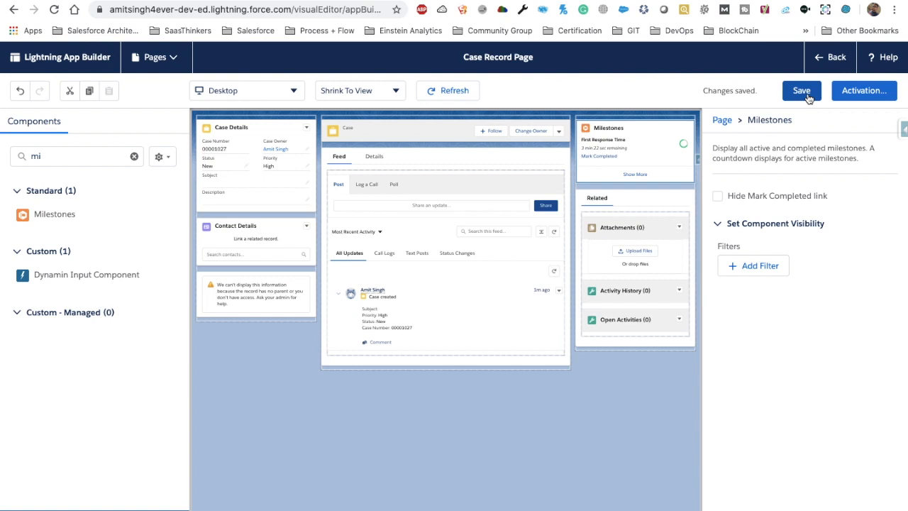
click(822, 56)
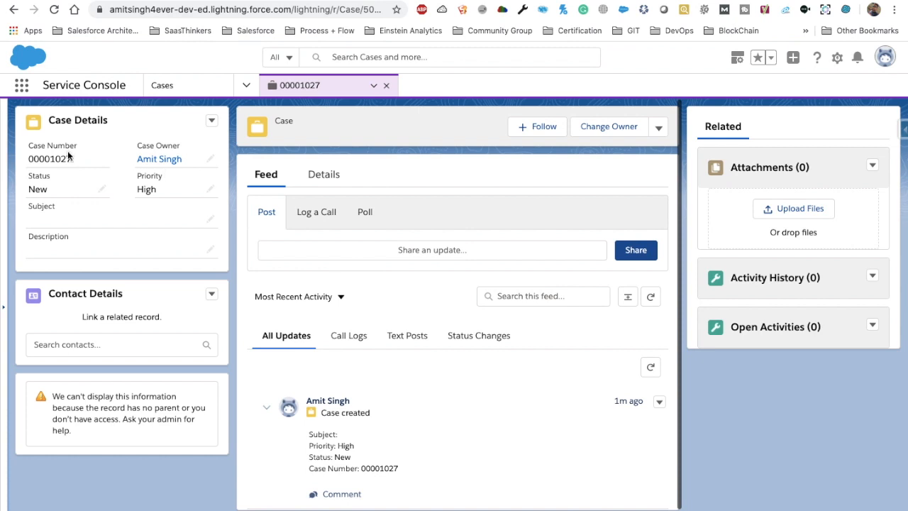
Find the newly created case in Salesforce Classic by its case number and check its First Response Time milestone tracker.
double_click(66, 158)
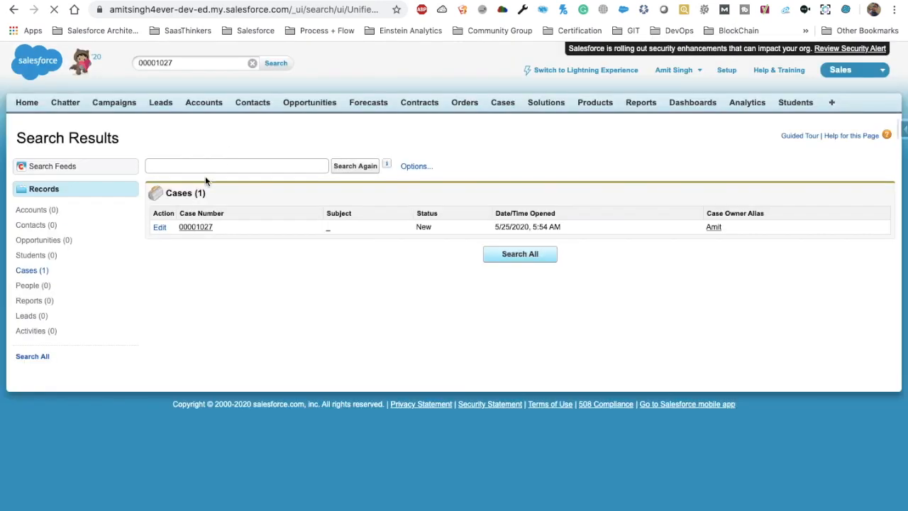
click(200, 227)
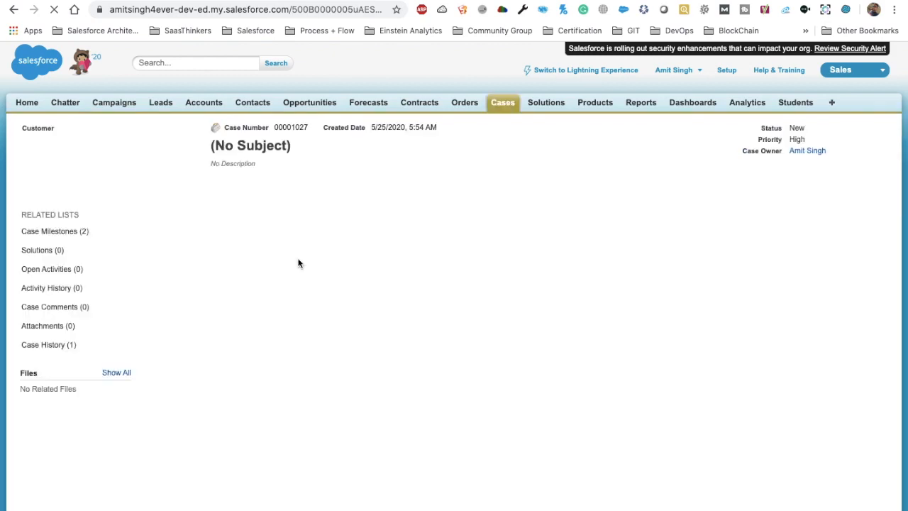
scroll(224, 355, down, 3)
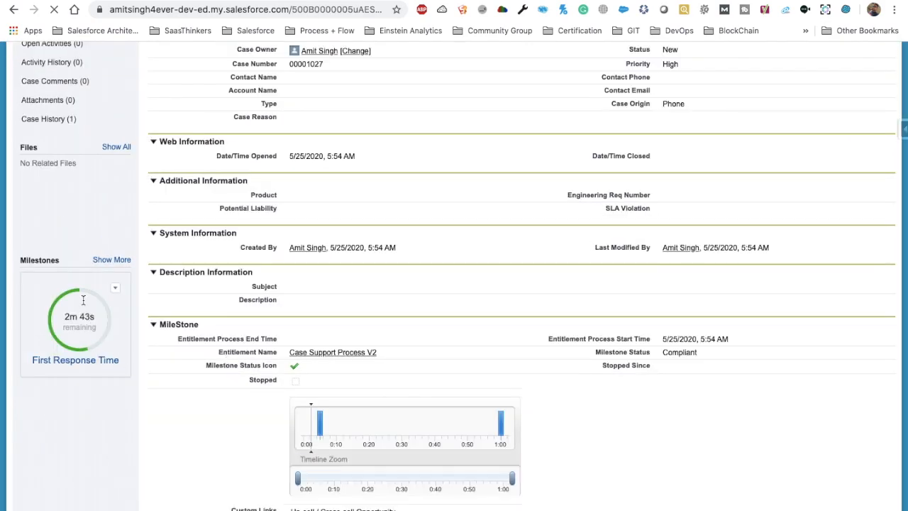
scroll(515, 270, up, 2)
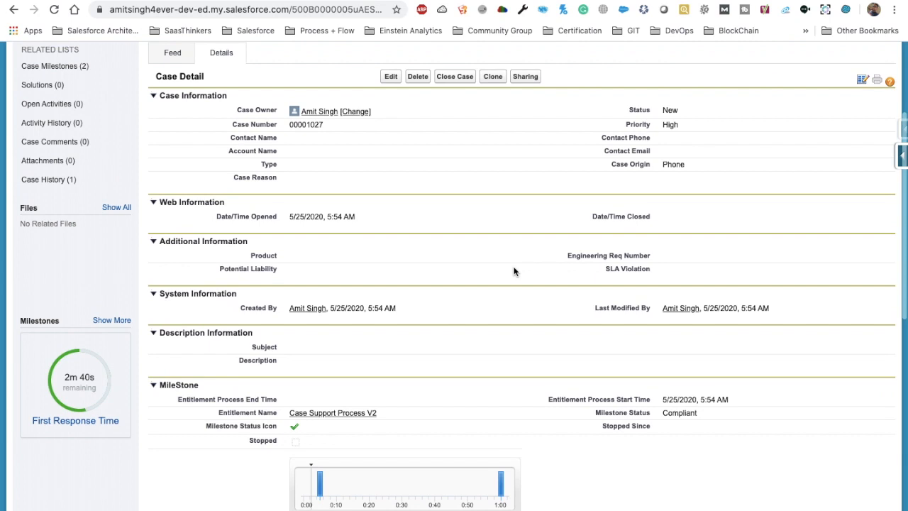
Keep the case's priority at High, set its status to Working and save the case.
double_click(688, 124)
click(688, 127)
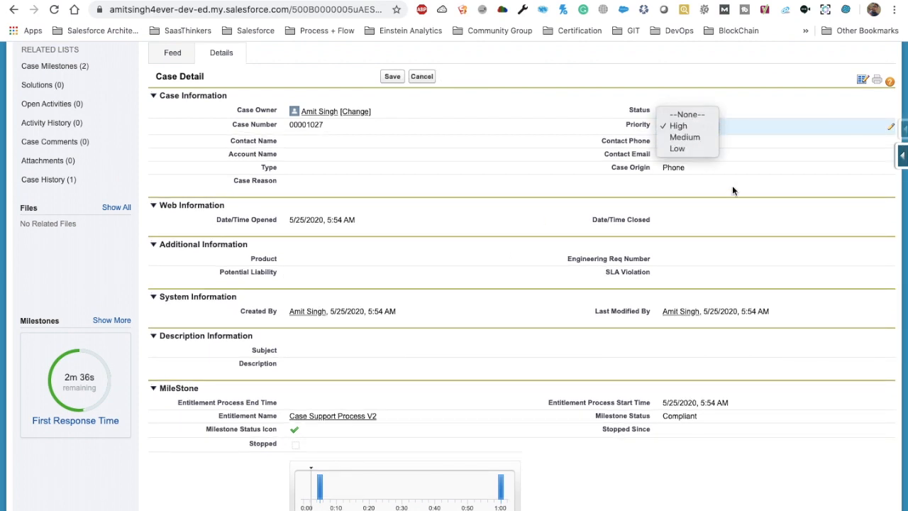
click(682, 126)
double_click(688, 111)
click(687, 111)
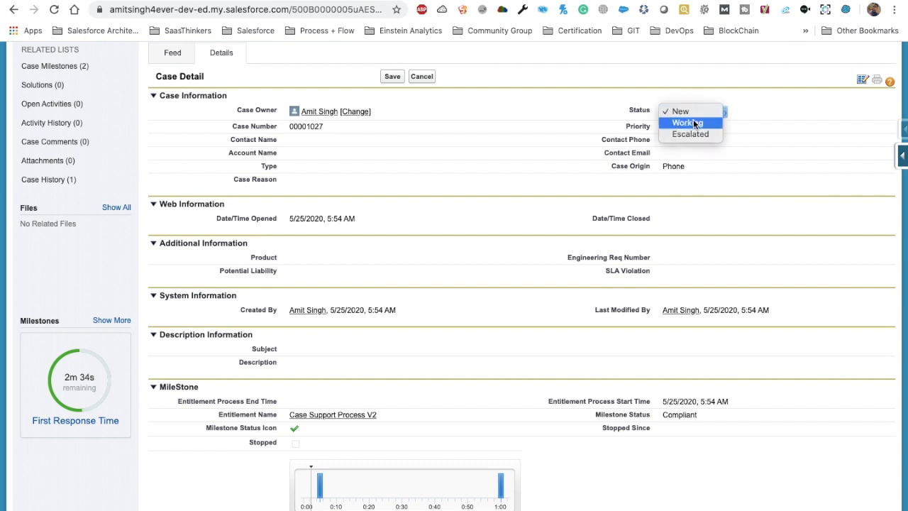
click(689, 121)
click(391, 76)
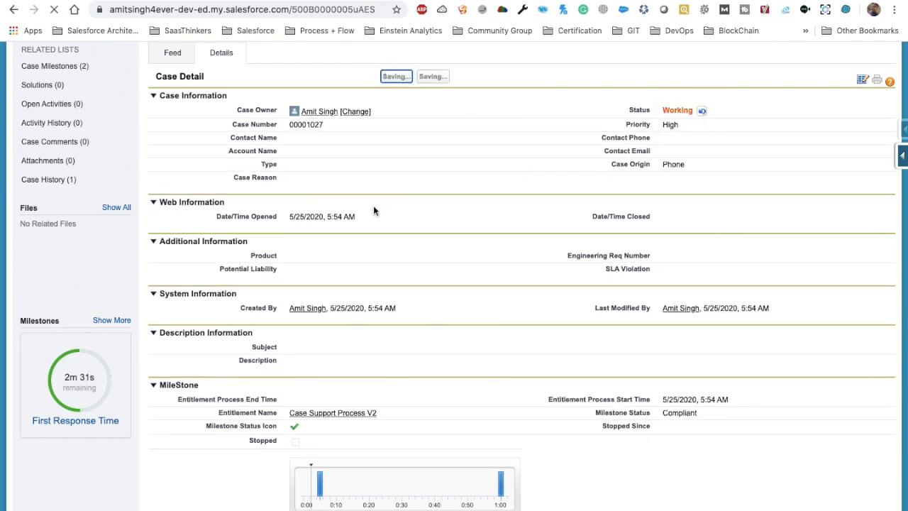
Show all milestones of the case, review their remaining times and the timeline, and reload the case.
scroll(188, 370, down, 2)
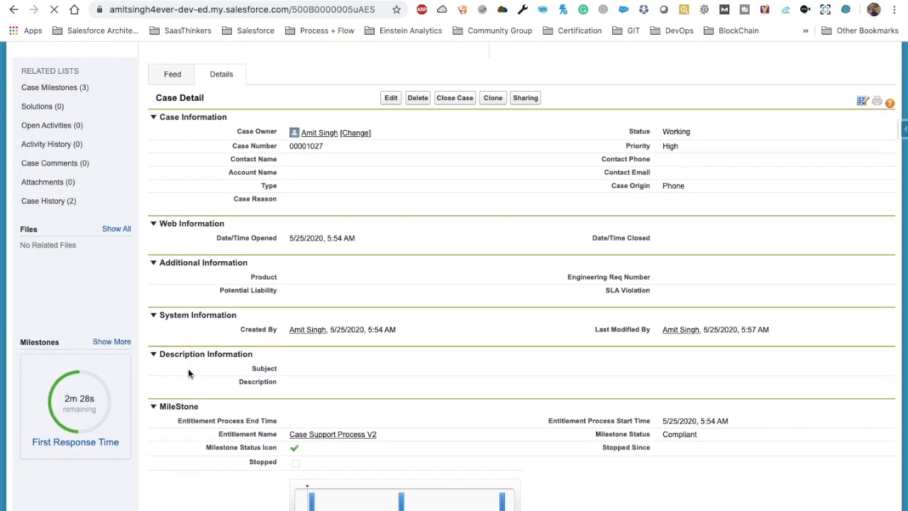
scroll(188, 368, down, 1)
click(114, 268)
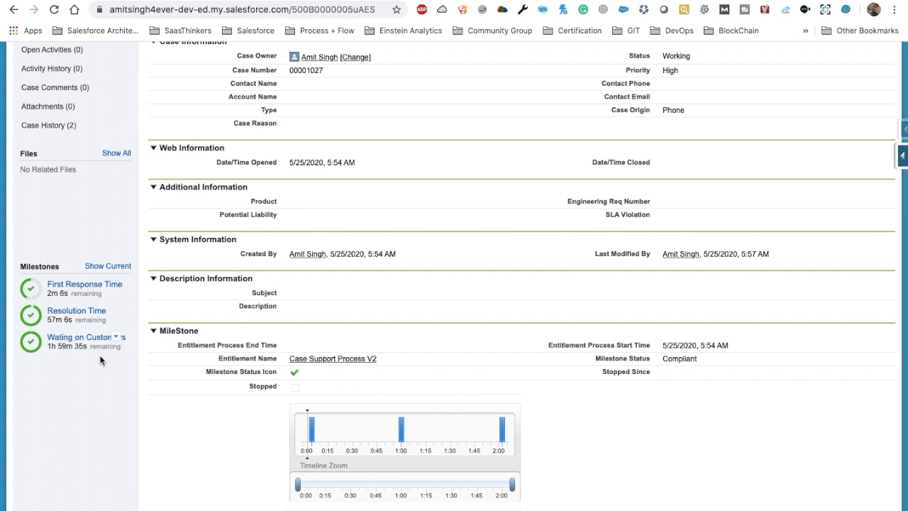
scroll(490, 232, up, 1)
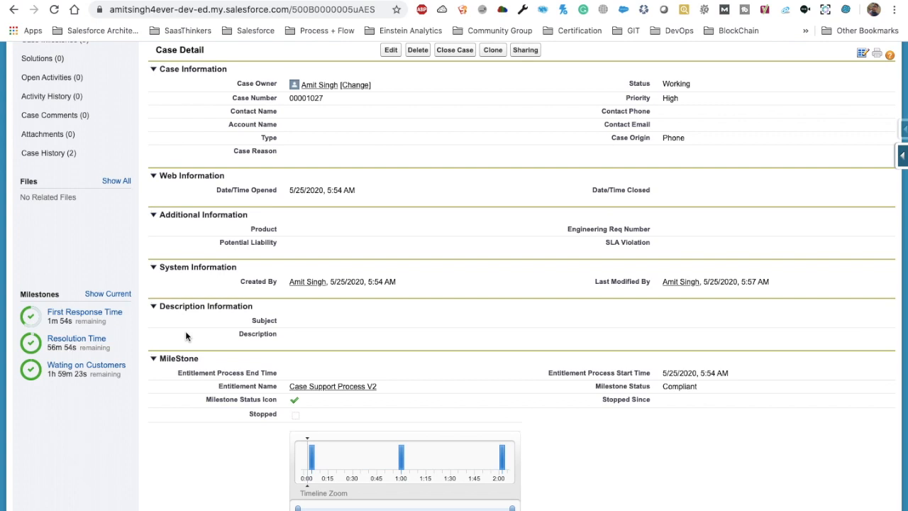
scroll(185, 330, down, 2)
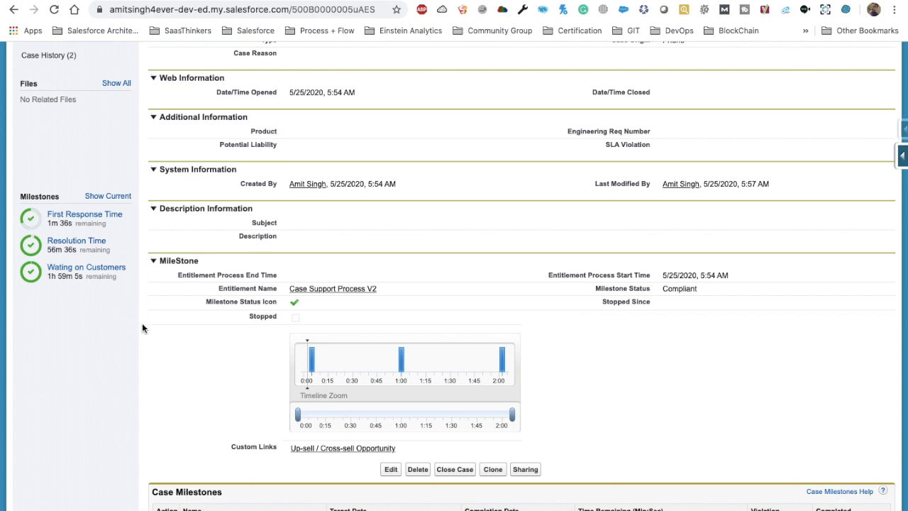
key(super+r)
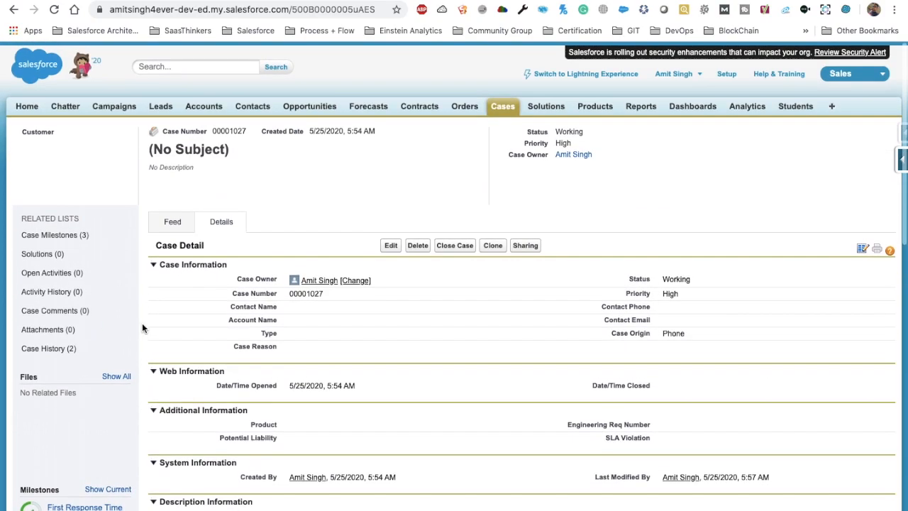